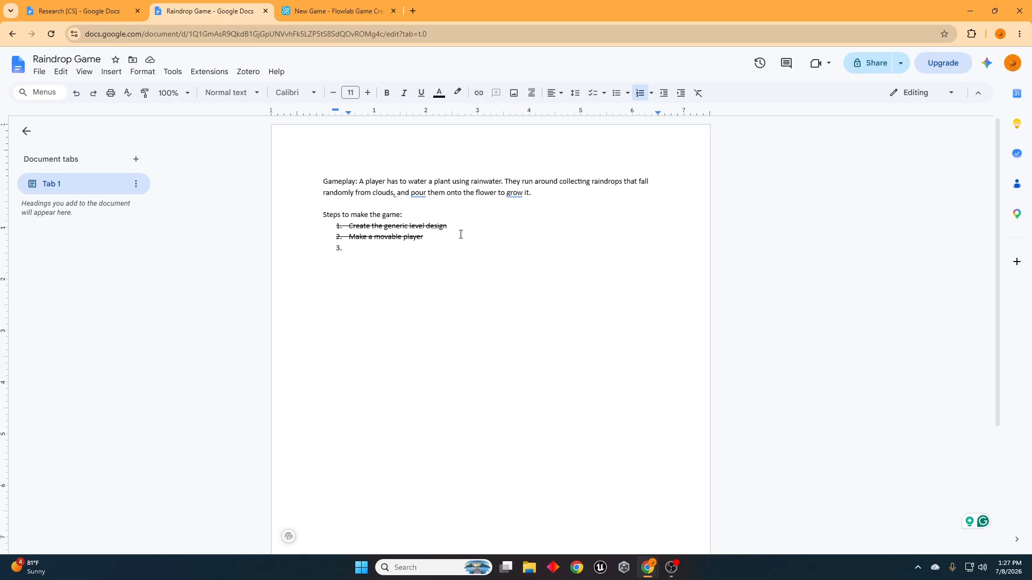
Add a third item to the game steps list about making the interactable objects, naming the flower pot and bucket as examples.
type("Make the interactable objects (i.e, flower pot an")
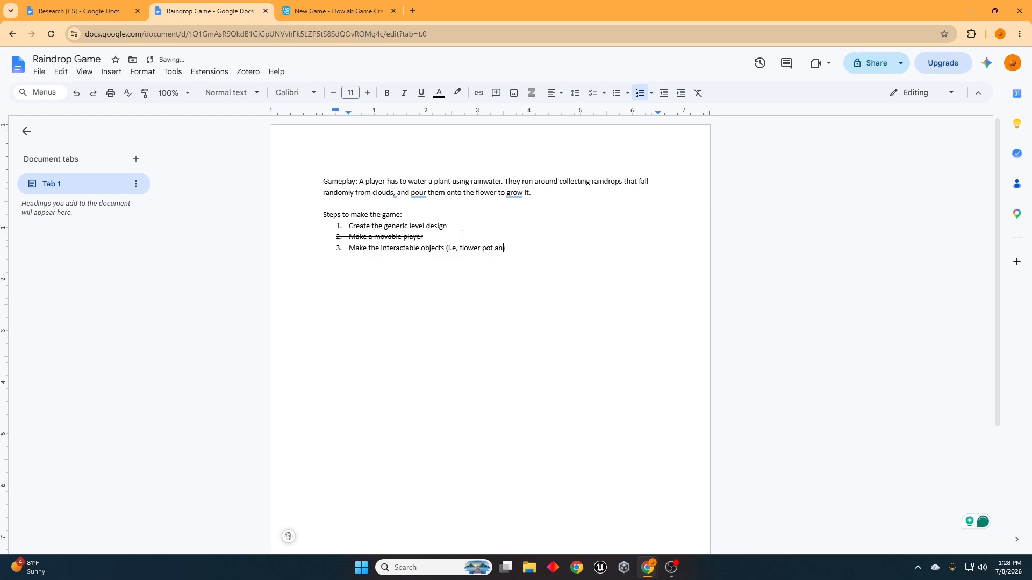
type("buvk")
type("et")
Switch to the Flowlab game, close the character's behaviors and reposition the character just above the ground near the level's left end.
left_click(304, 8)
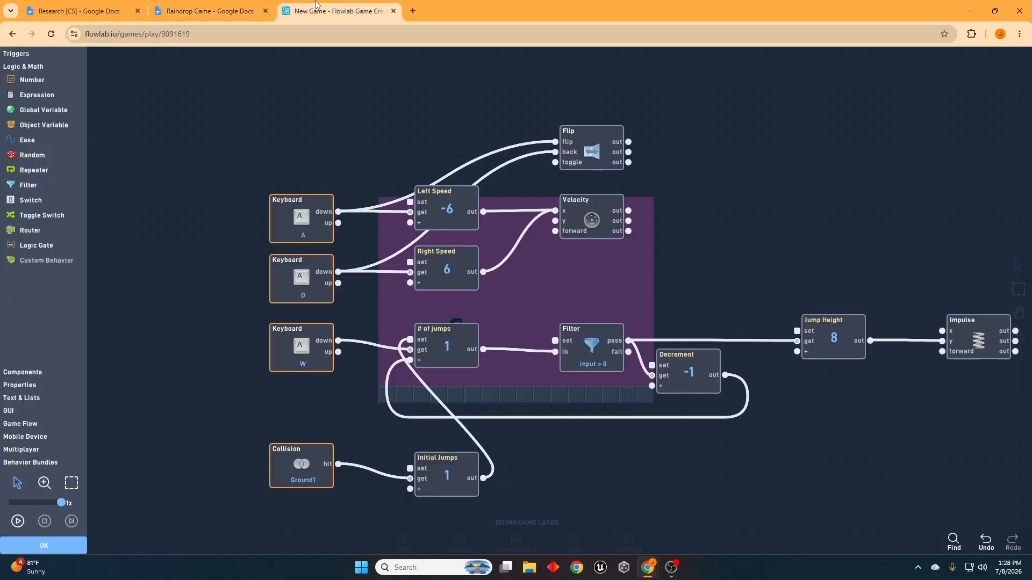
left_click(64, 546)
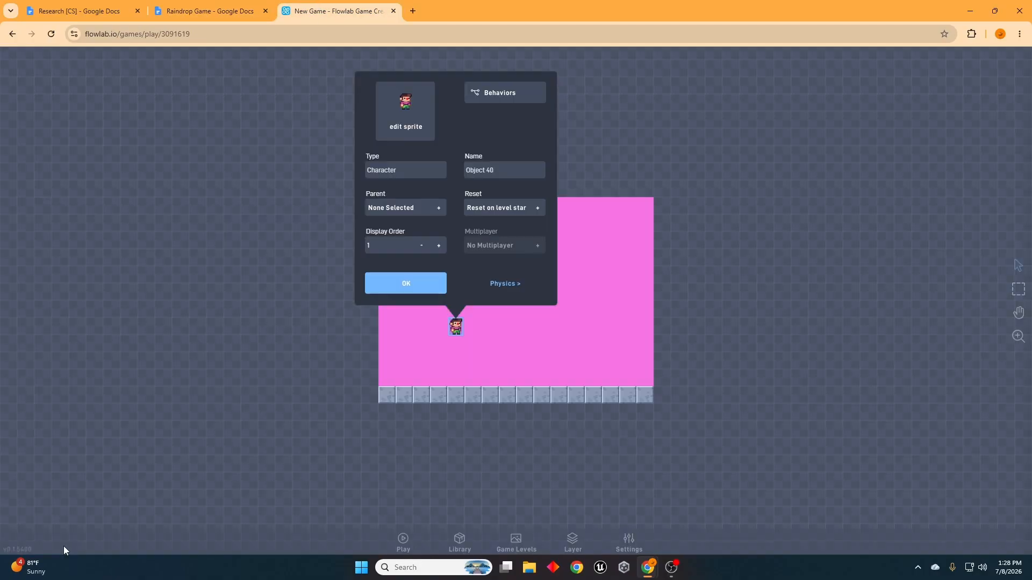
left_click(445, 337)
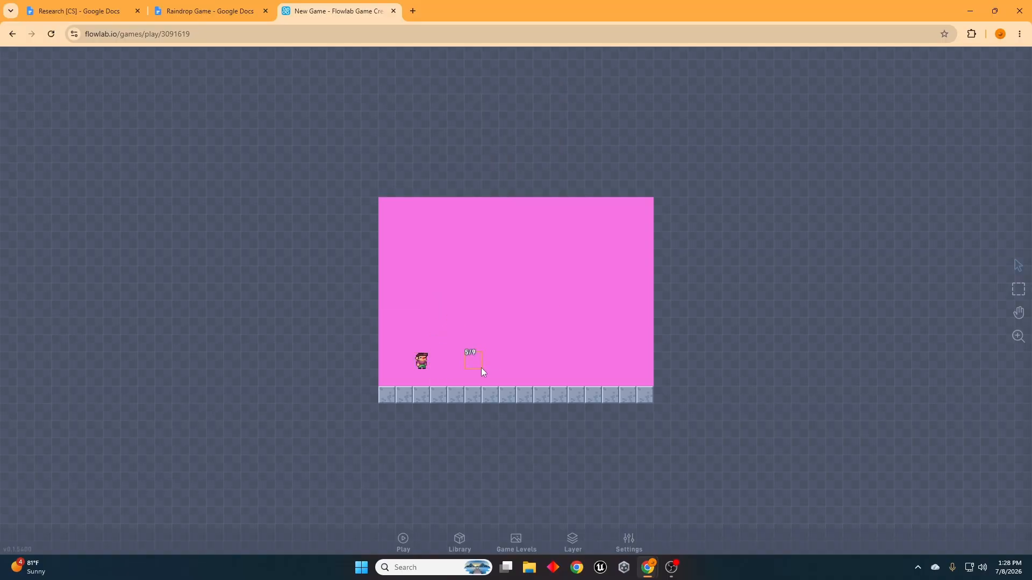
Create a new object in the empty tile to the character's upper right and set its type to Bucket.
left_click(478, 339)
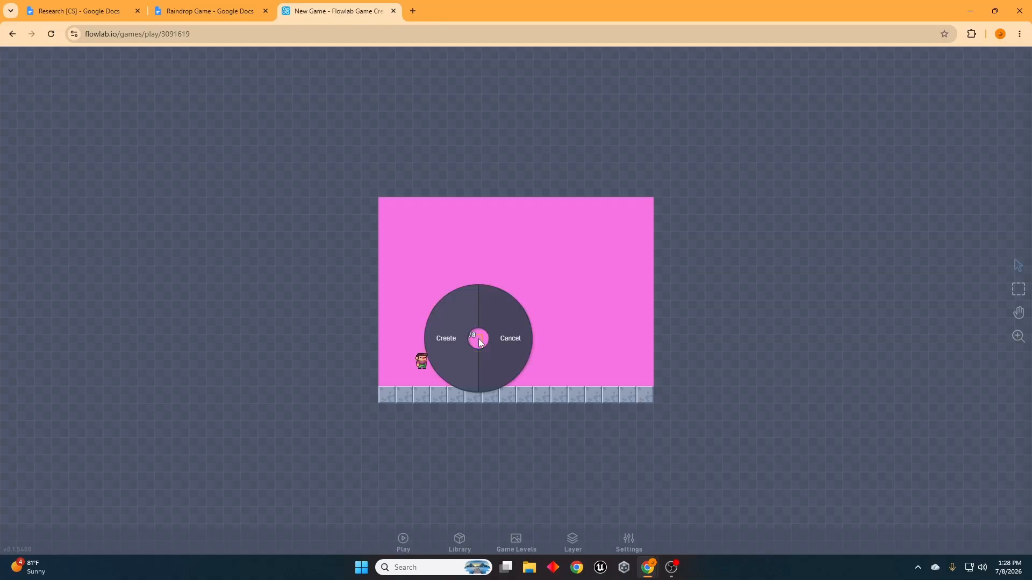
left_click(457, 336)
left_click_drag(438, 186, 351, 189)
type("Bucket")
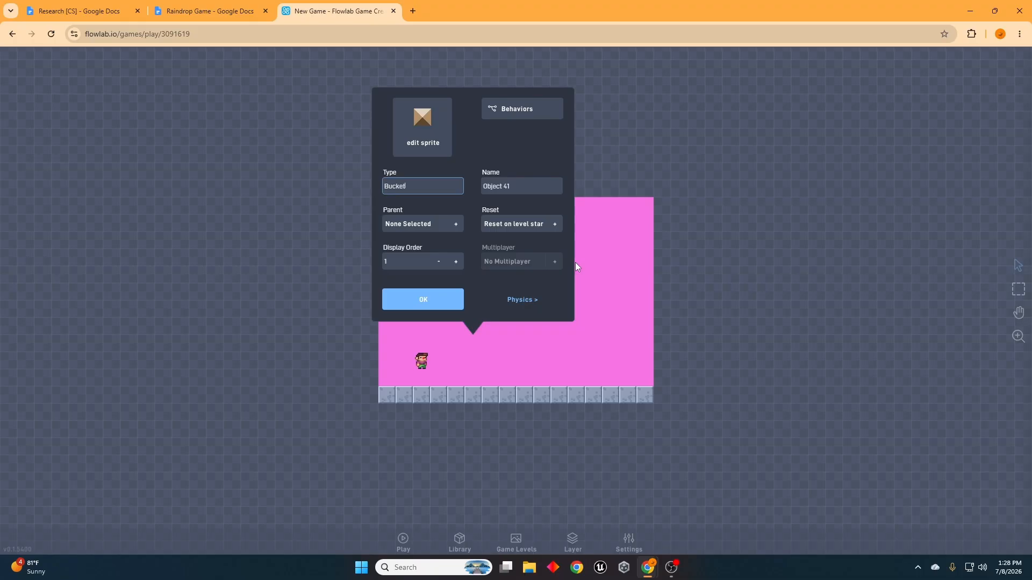
Clear the bucket's default sprite and draw a thick U-shaped bucket outline in grey-blue 8B9BB4.
left_click(428, 144)
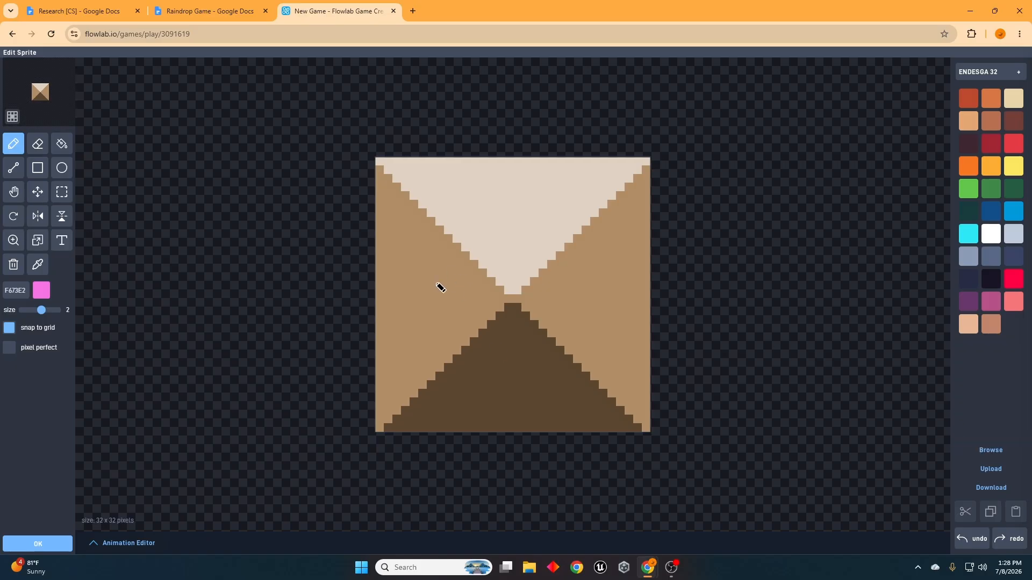
left_click(13, 264)
left_click(75, 276)
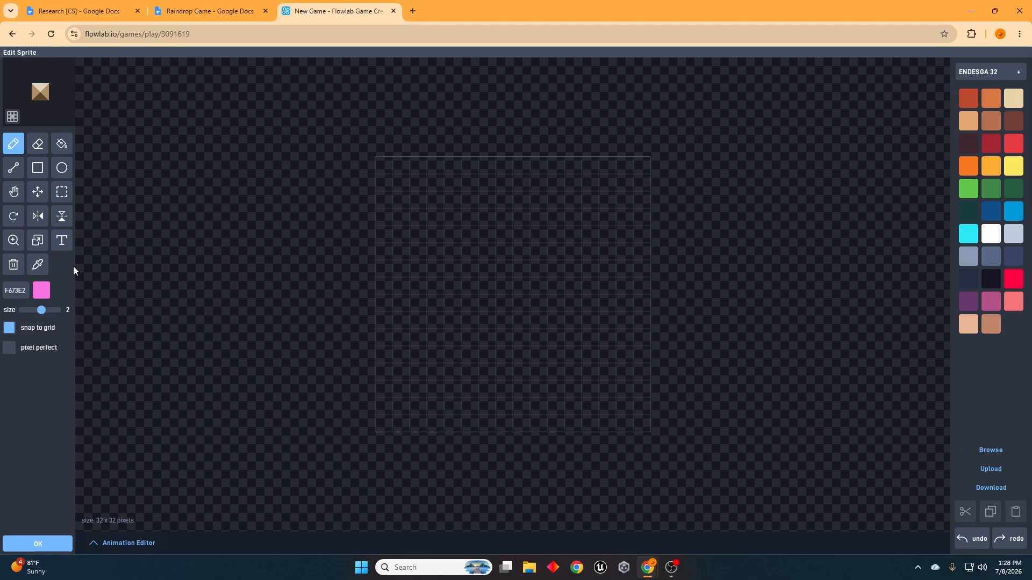
left_click(965, 259)
mouse_move(383, 164)
left_mouse_down()
mouse_move(392, 413)
mouse_move(526, 428)
mouse_move(638, 428)
mouse_move(640, 168)
left_mouse_up()
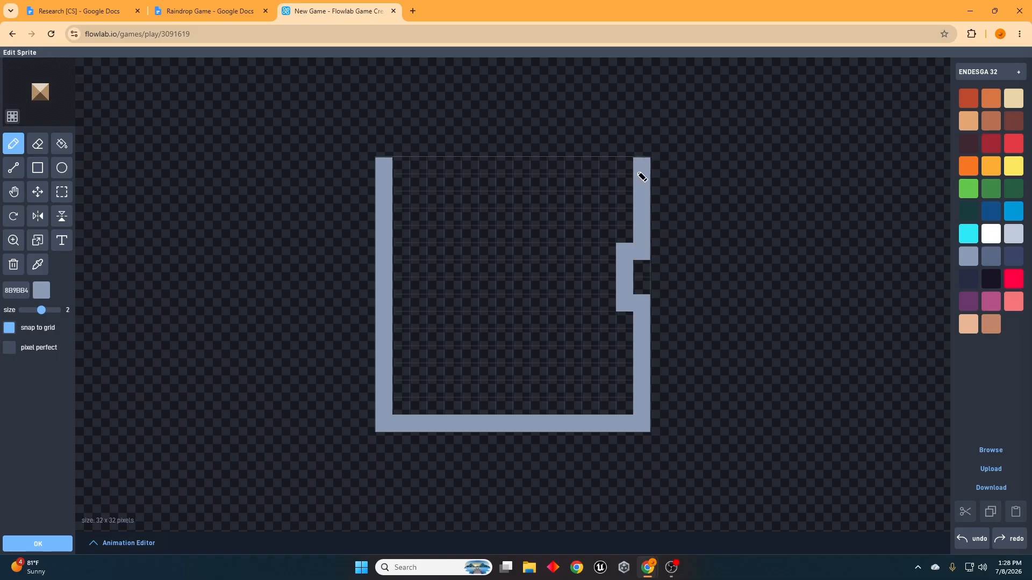
mouse_move(650, 284)
left_mouse_down()
mouse_move(634, 175)
mouse_move(617, 408)
mouse_move(454, 405)
mouse_move(401, 383)
mouse_move(402, 165)
mouse_move(421, 175)
mouse_move(421, 360)
mouse_move(483, 397)
mouse_move(594, 392)
mouse_move(608, 336)
mouse_move(609, 167)
left_mouse_up()
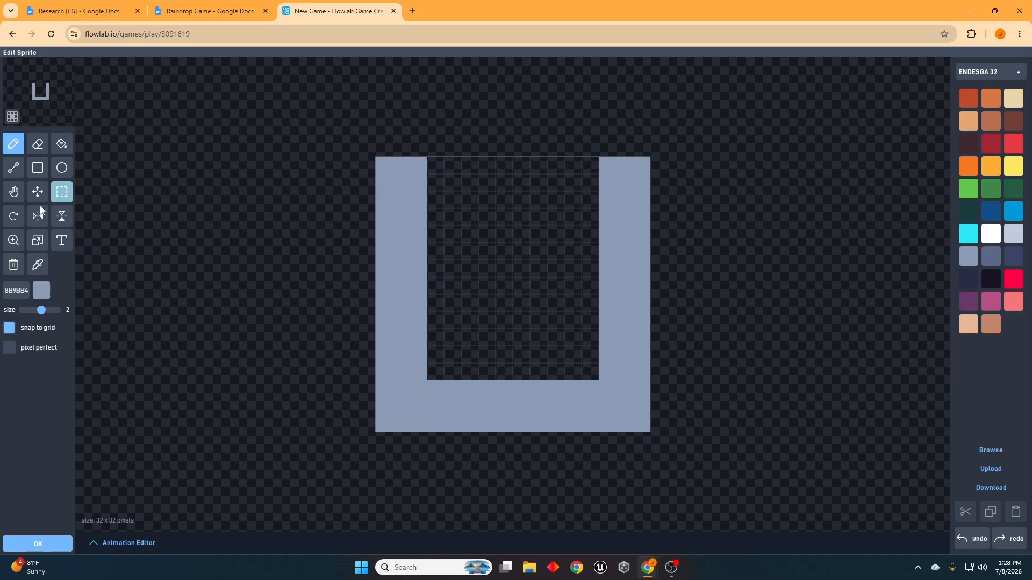
Erase the bucket's outer lower corners in steps so both sides look rounded.
left_click(38, 144)
left_click(384, 408)
left_click_drag(390, 428, 407, 429)
mouse_move(648, 422)
left_mouse_down()
mouse_move(606, 426)
mouse_move(638, 398)
mouse_move(644, 374)
left_mouse_up()
left_click_drag(422, 426, 433, 427)
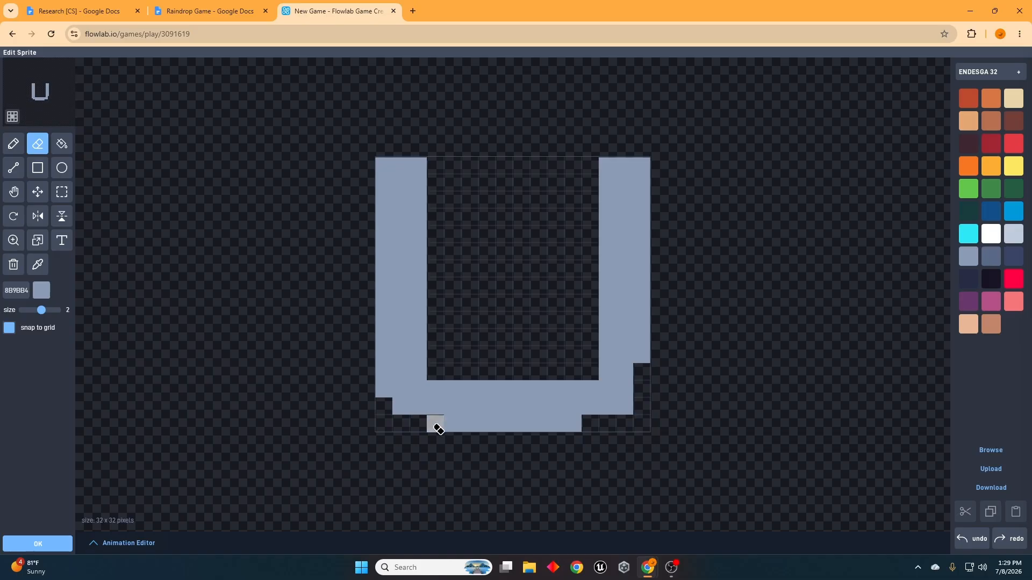
left_click_drag(390, 390, 384, 371)
left_click_drag(400, 407, 399, 388)
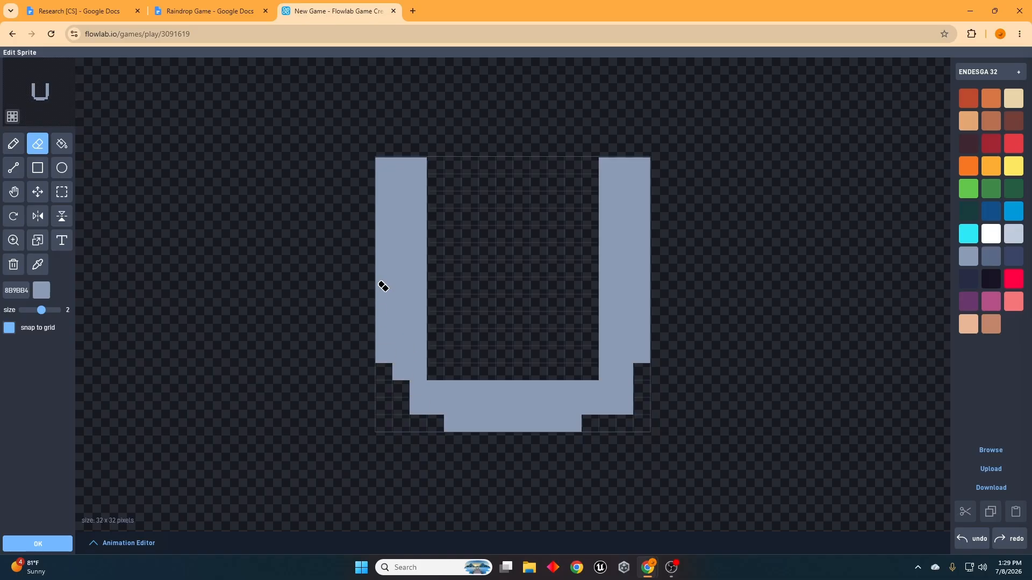
left_click(626, 407)
Fill in the bucket's inner lower corners with stepped pixels, then save the sprite and the Bucket object.
left_click(14, 143)
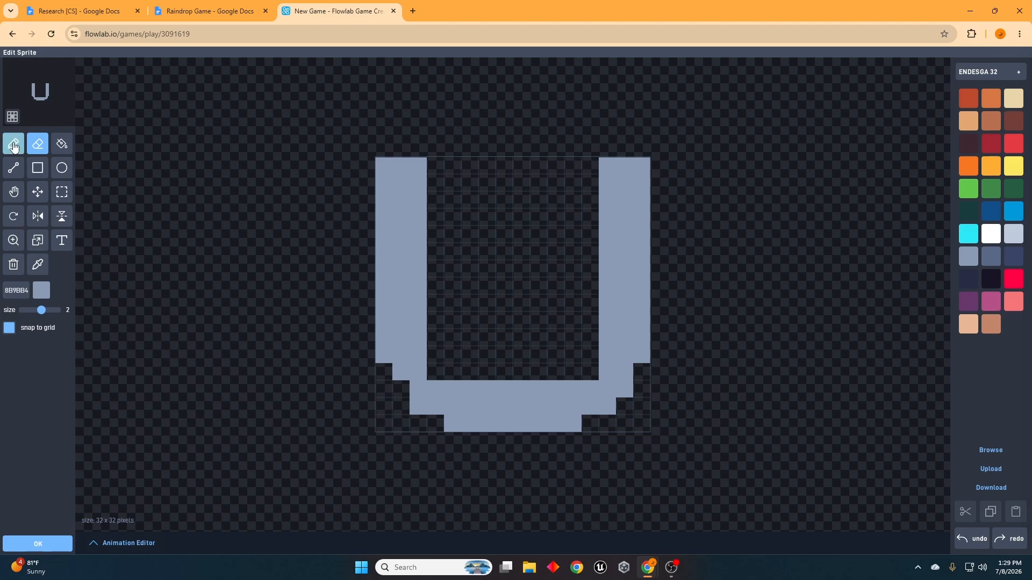
left_click(437, 356)
left_click(451, 372)
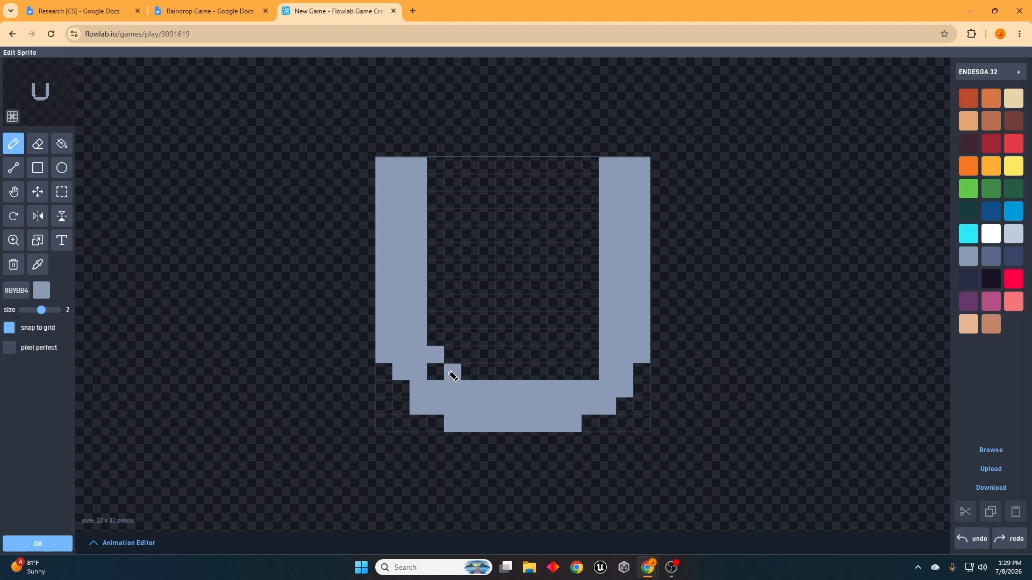
left_click(575, 372)
left_click(590, 371)
left_click(590, 354)
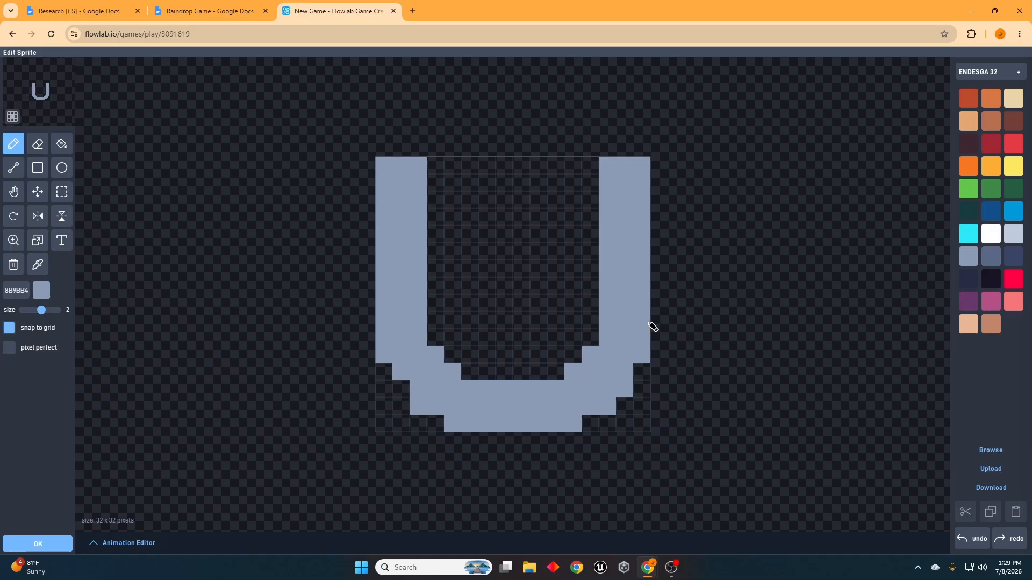
left_click(39, 544)
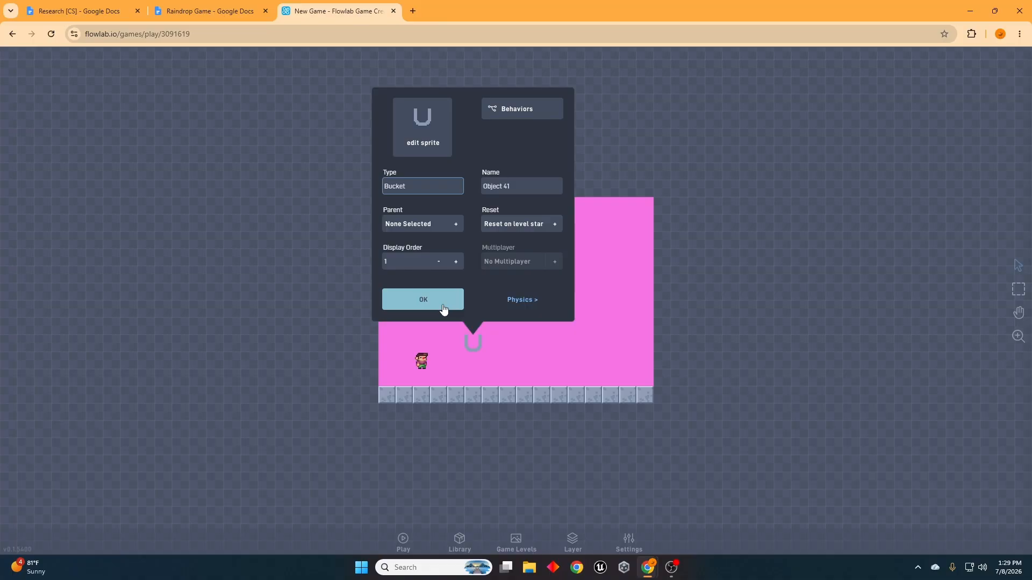
left_click(423, 300)
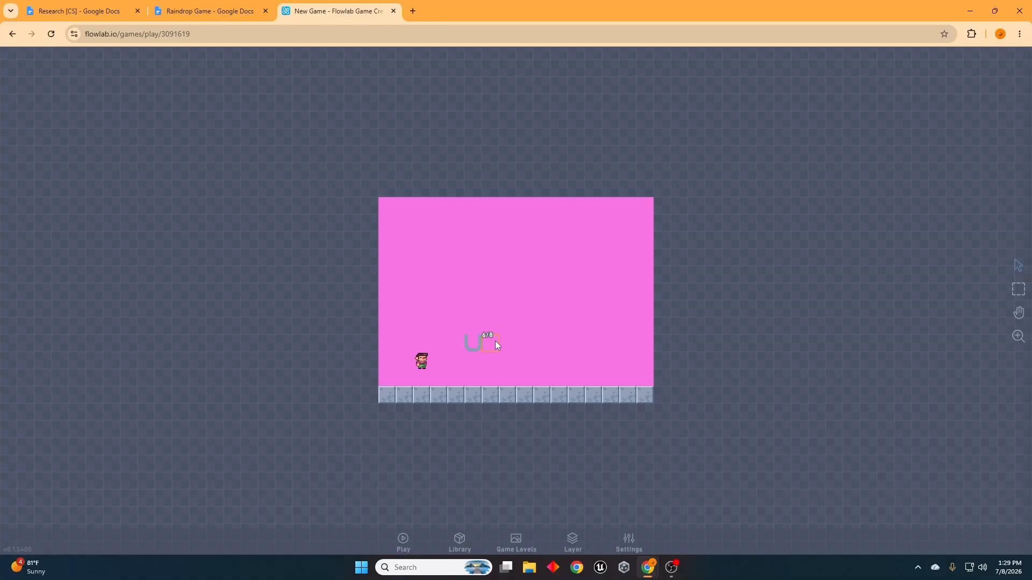
Create a second object directly right of the bucket and replace its default sprite with the empty bucket sprite.
left_click(495, 341)
left_click(471, 343)
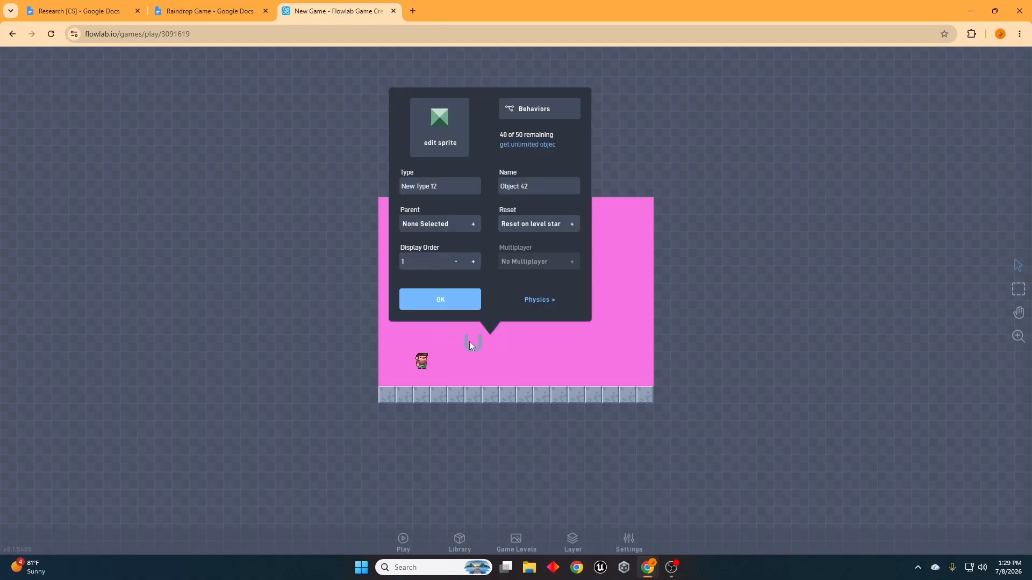
left_click_drag(445, 186, 373, 183)
left_click(440, 152)
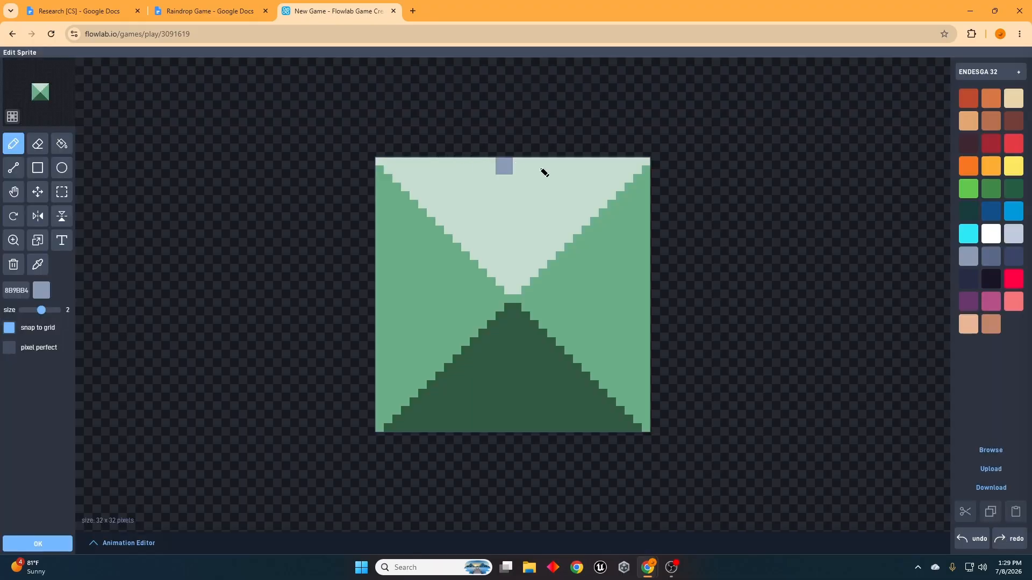
left_click(996, 453)
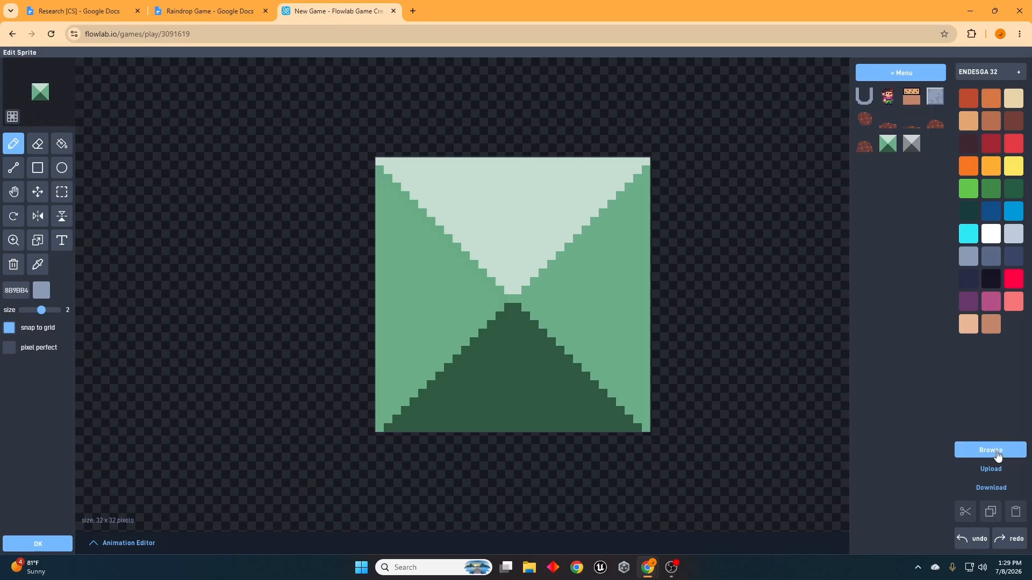
left_click(864, 99)
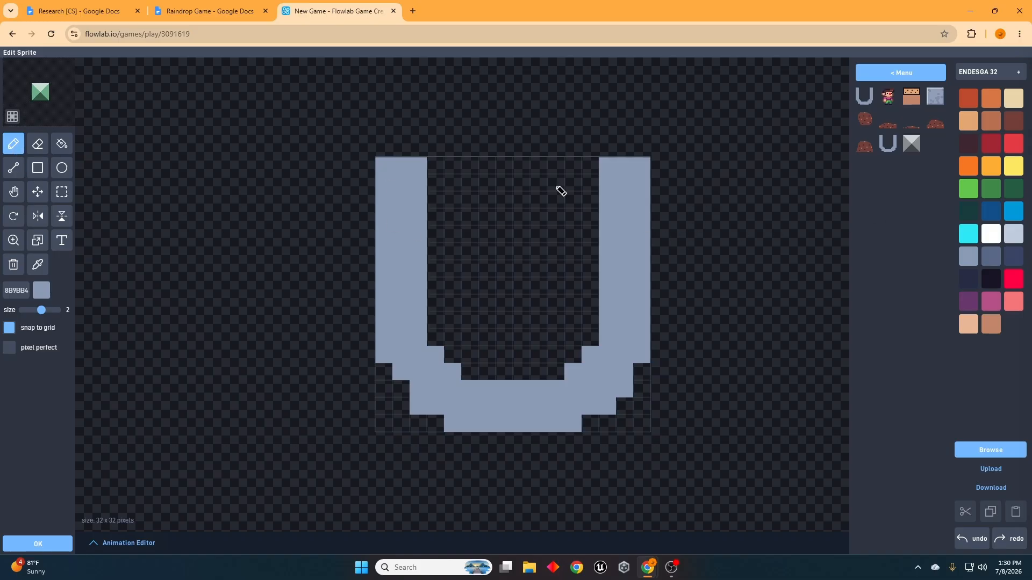
Paint a shallow layer of blue 0099DB water in the second bucket's base and save the sprite and object.
left_click(1010, 216)
mouse_move(440, 338)
left_mouse_down()
mouse_move(502, 364)
mouse_move(569, 353)
mouse_move(556, 369)
mouse_move(489, 373)
mouse_move(468, 345)
mouse_move(491, 339)
left_mouse_up()
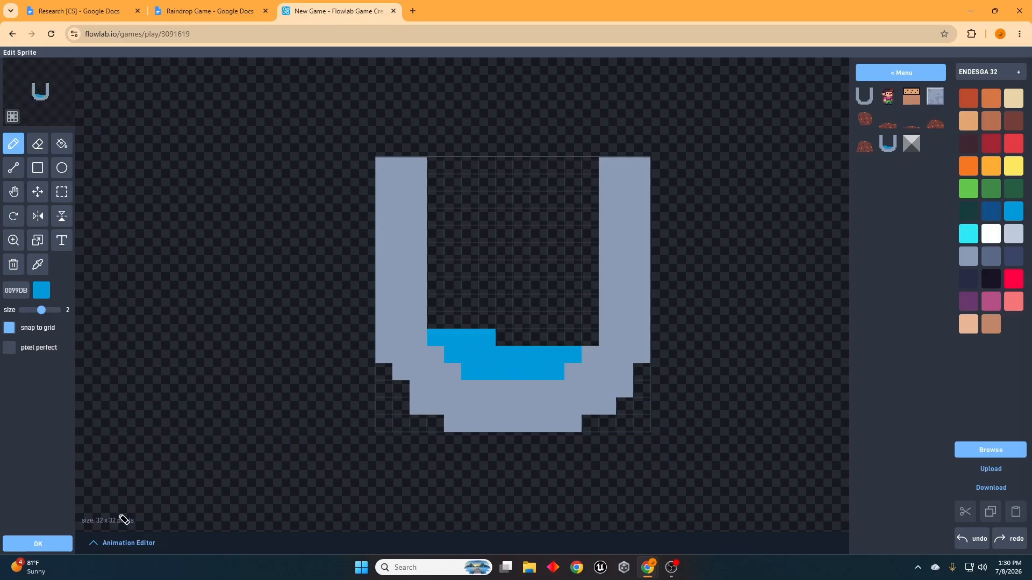
left_click(50, 545)
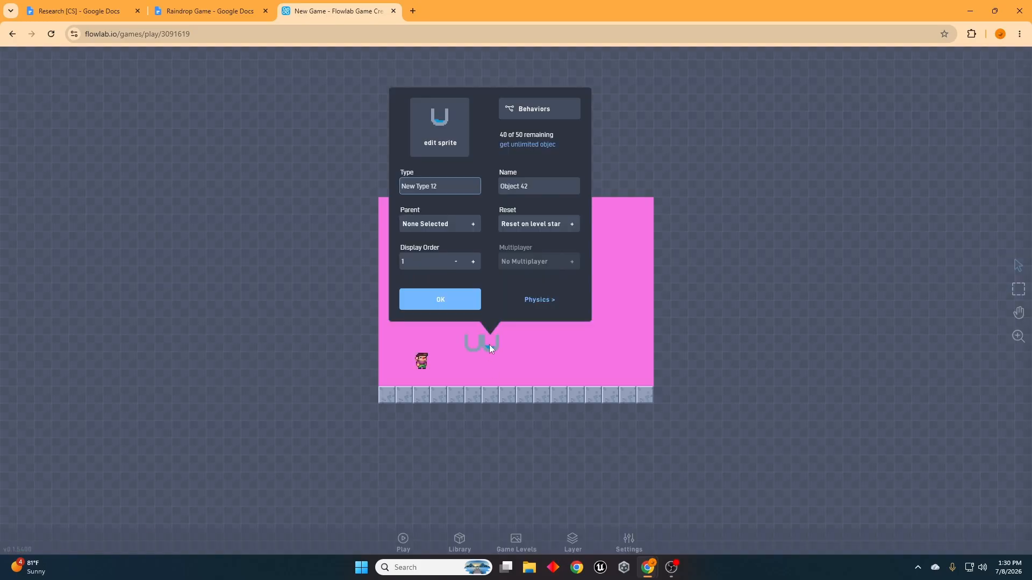
left_click(461, 307)
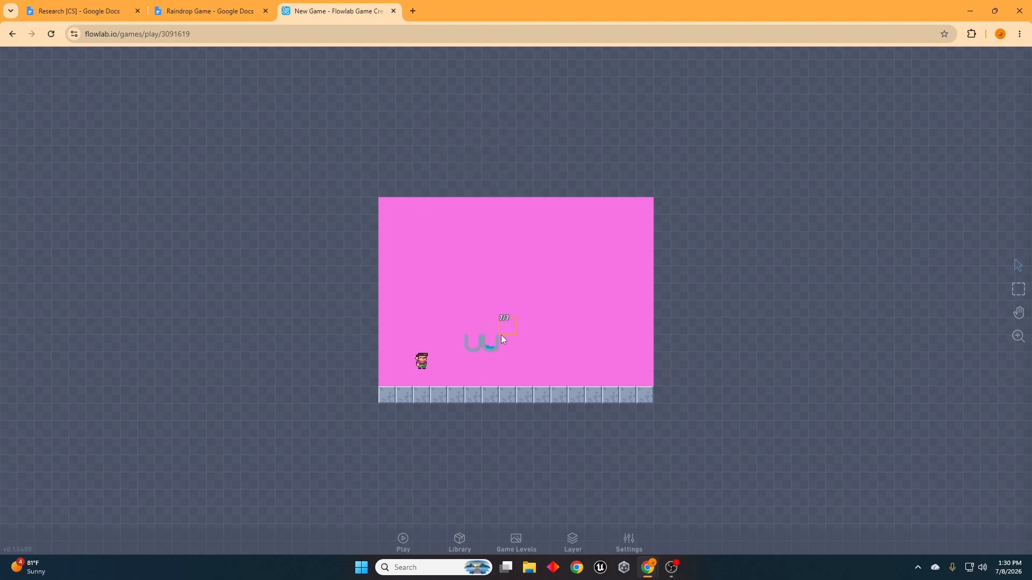
Create a third bucket object beside the second, reusing the shallow-water sprite and painting its water level higher in blue 0099DB.
left_click(505, 346)
left_click(474, 333)
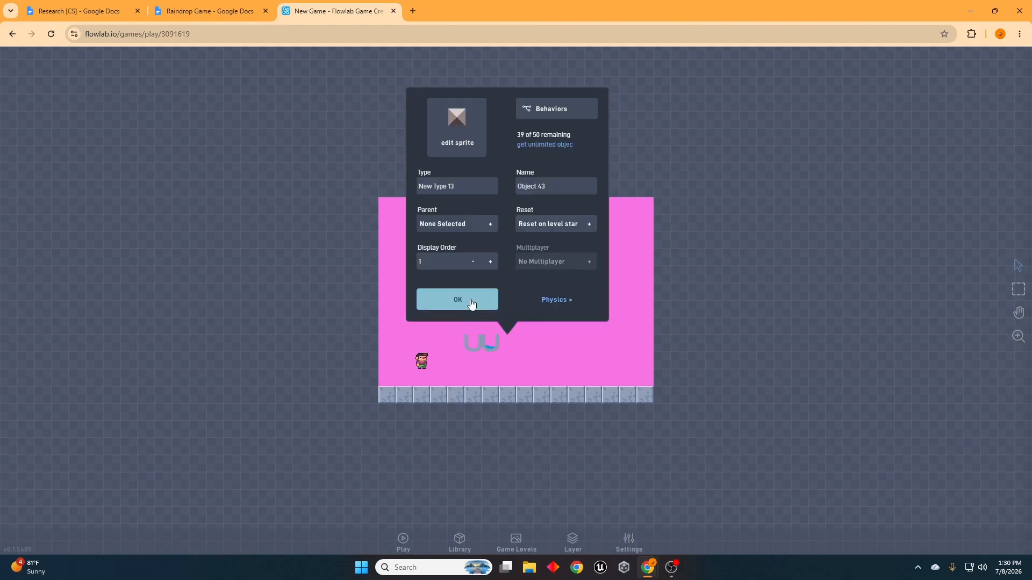
left_click(454, 141)
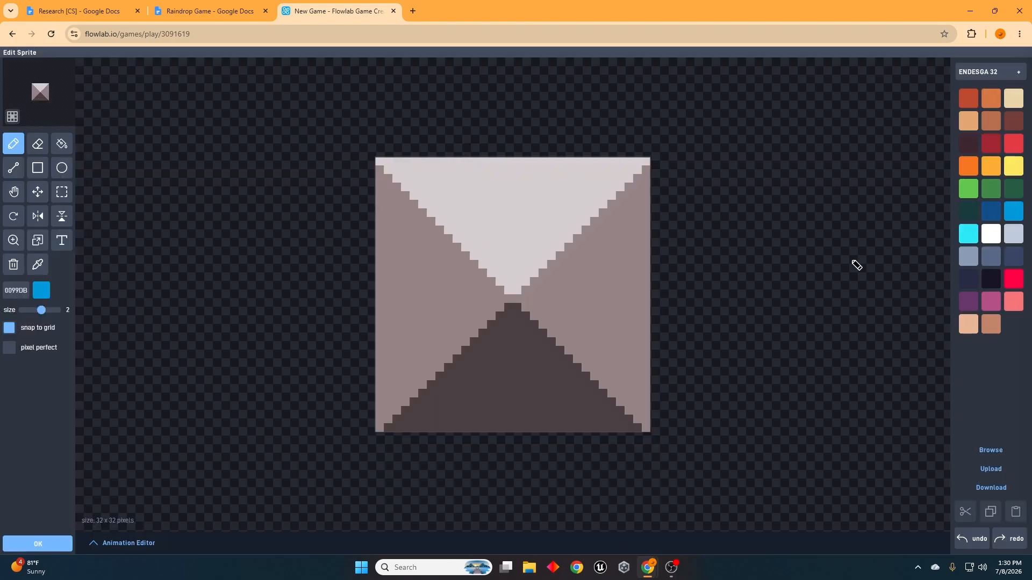
left_click(990, 449)
left_click(888, 143)
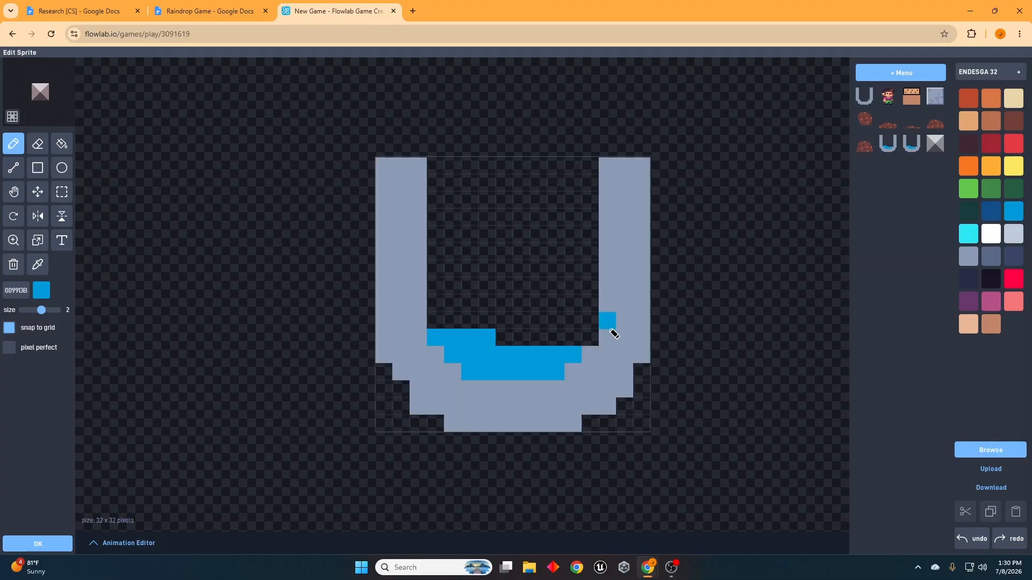
mouse_move(524, 333)
left_mouse_down()
mouse_move(567, 339)
mouse_move(590, 302)
mouse_move(439, 327)
mouse_move(461, 309)
mouse_move(444, 306)
mouse_move(489, 305)
left_mouse_up()
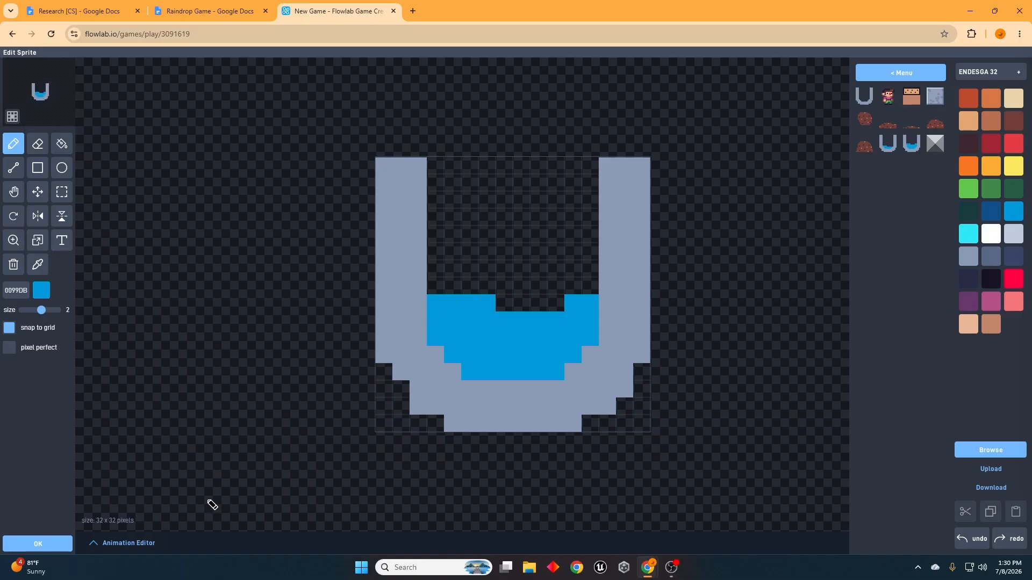
left_click(38, 544)
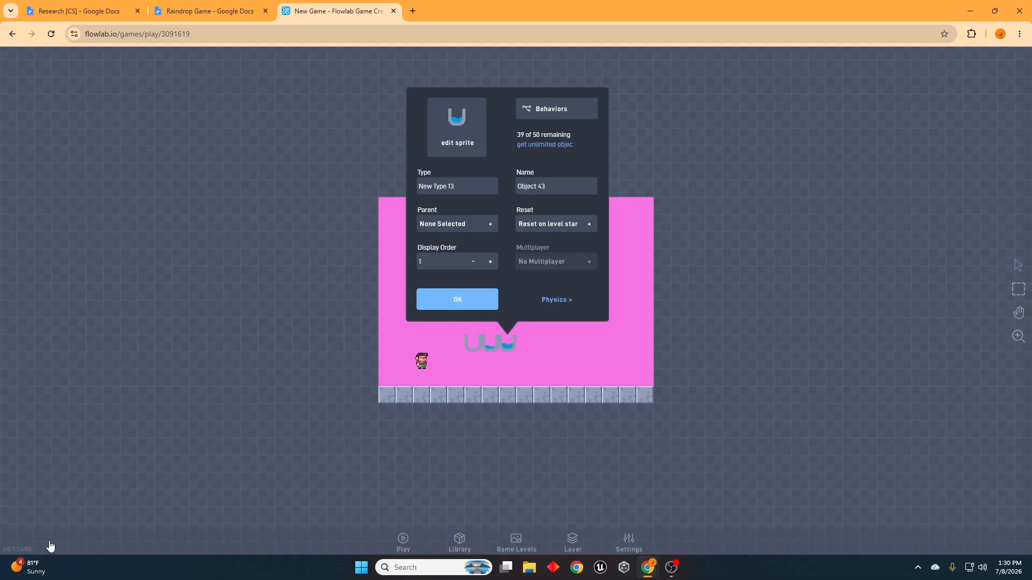
left_click(466, 306)
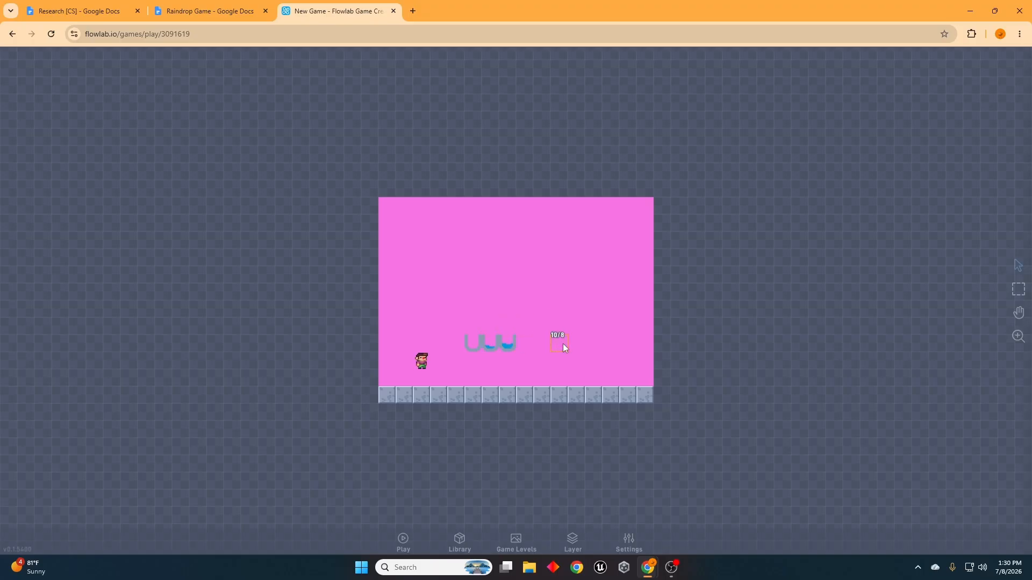
Create a fourth bucket object beside the third, reusing its sprite and raising the blue water to just above half the bucket's height.
left_click(527, 348)
left_click(502, 343)
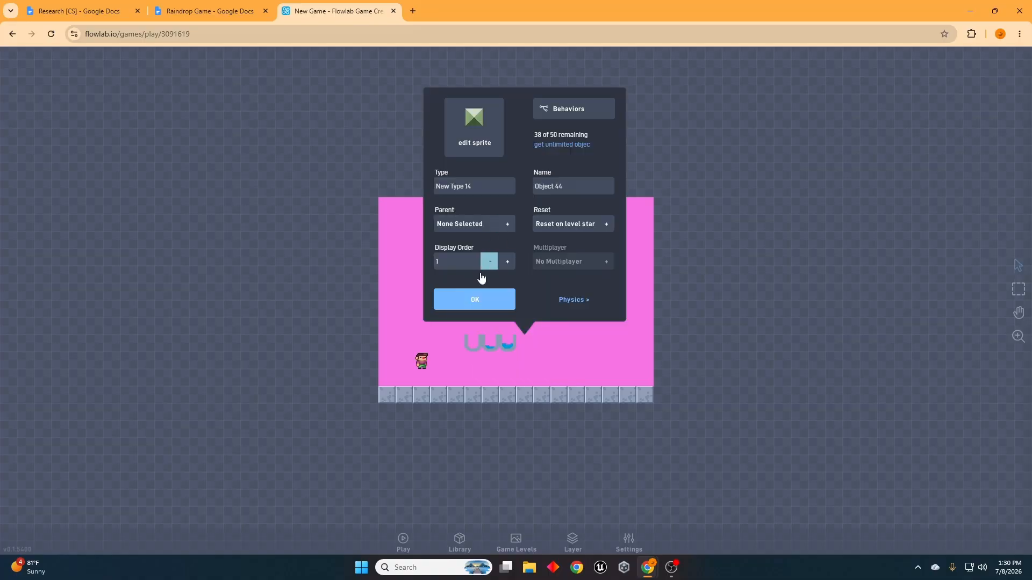
left_click(477, 152)
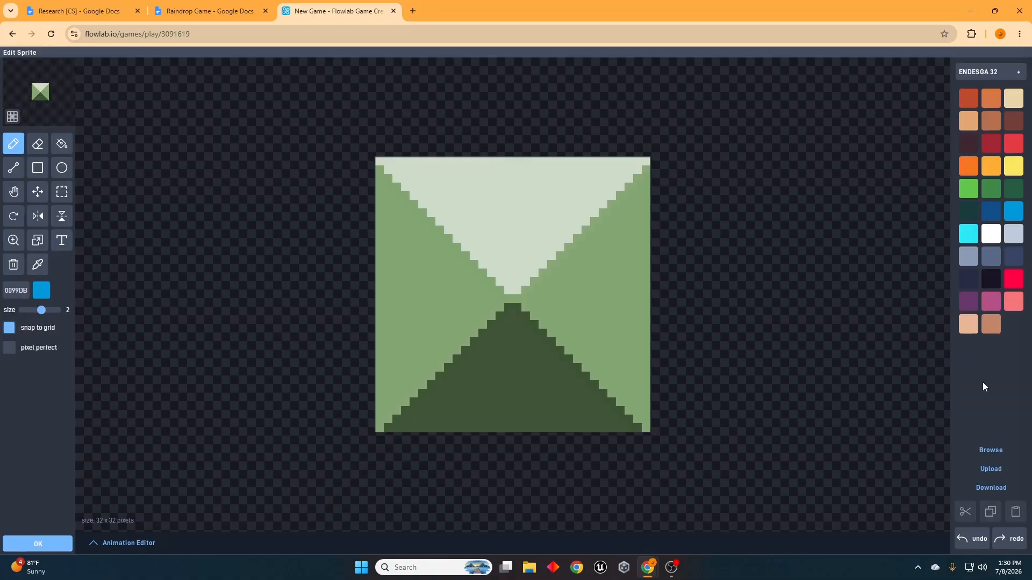
left_click(1000, 451)
left_click(911, 151)
mouse_move(556, 291)
left_mouse_down()
mouse_move(561, 272)
mouse_move(571, 285)
mouse_move(444, 288)
mouse_move(445, 269)
left_mouse_up()
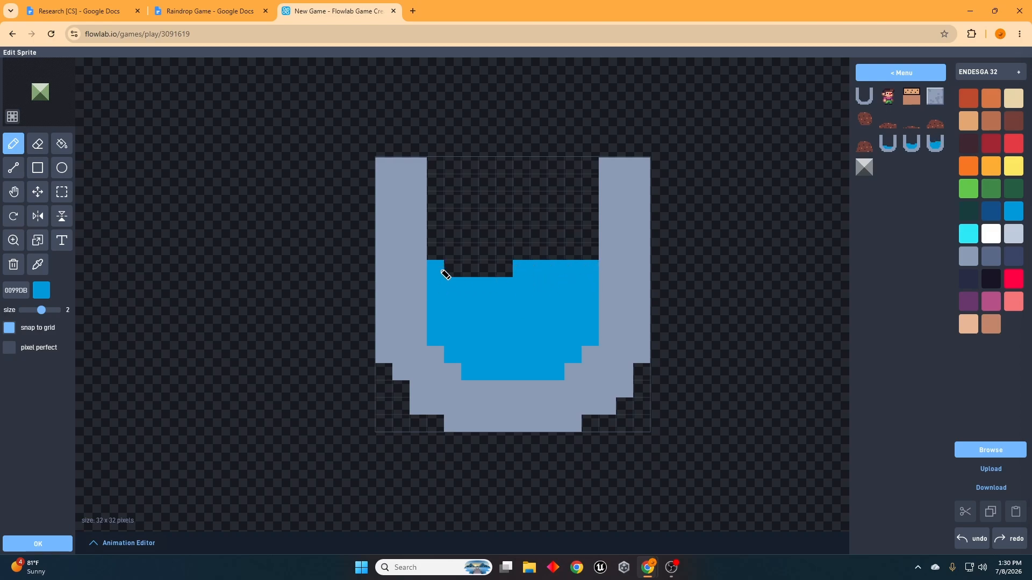
left_click(55, 544)
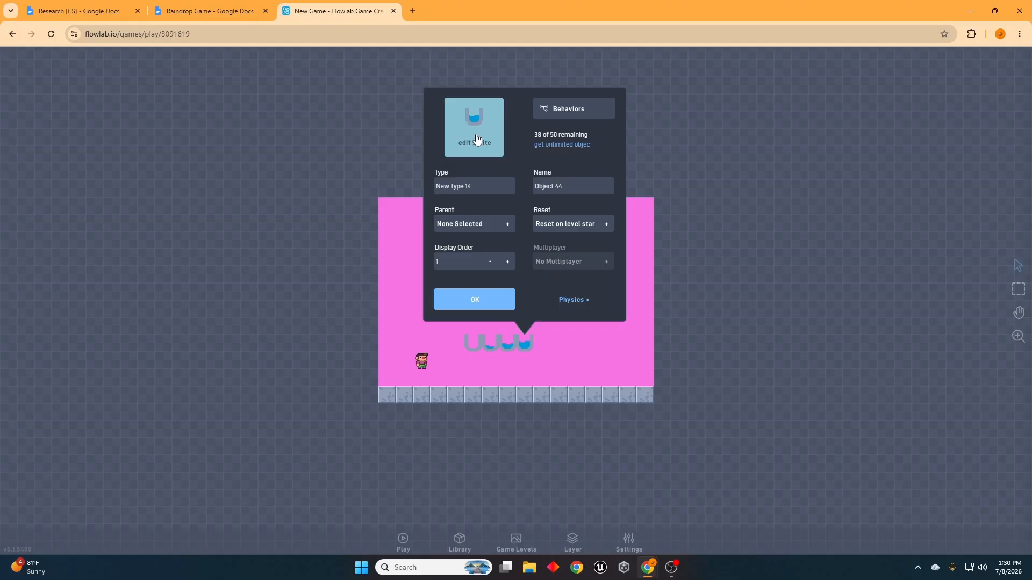
left_click(500, 297)
Create a fifth bucket object beside the fourth, reusing its sprite and raising the blue 0099DB water higher, and save it.
left_click(539, 344)
left_click(509, 343)
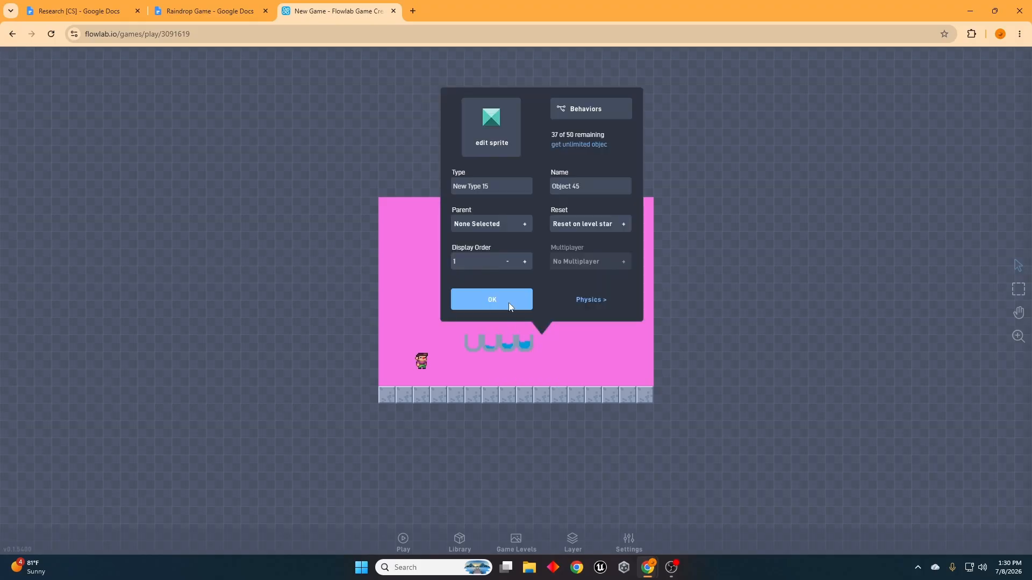
left_click(505, 147)
left_click(988, 450)
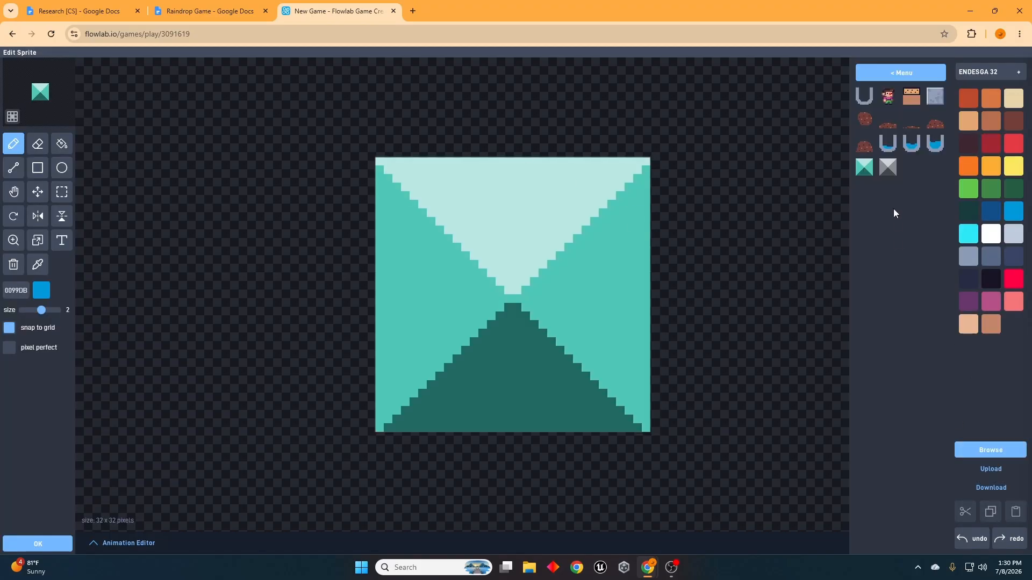
left_click(936, 144)
mouse_move(499, 279)
left_mouse_down()
mouse_move(465, 272)
mouse_move(461, 246)
mouse_move(523, 253)
left_mouse_up()
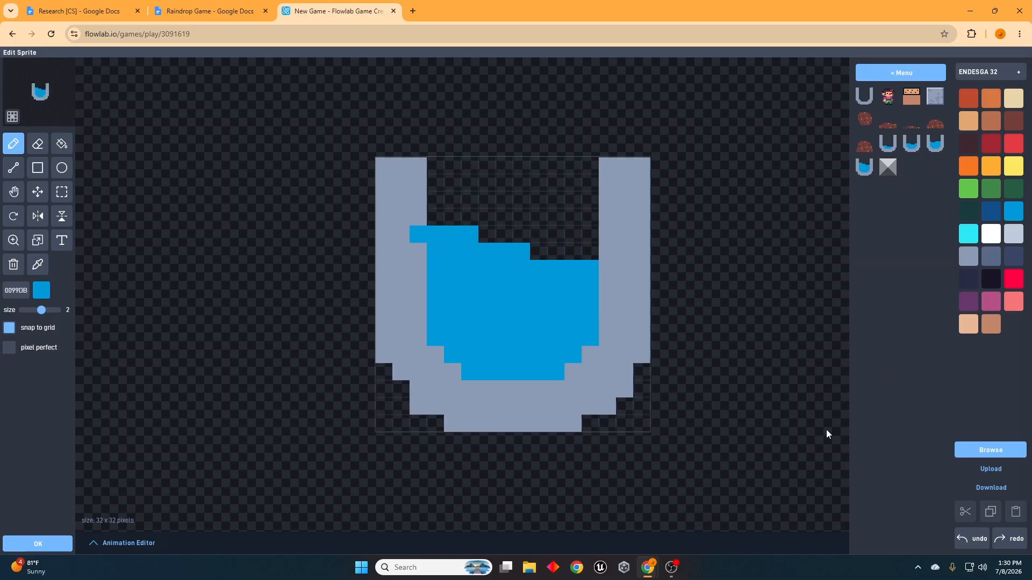
left_click(966, 545)
mouse_move(449, 233)
left_mouse_down()
mouse_move(459, 258)
mouse_move(440, 255)
mouse_move(514, 272)
mouse_move(587, 244)
mouse_move(541, 243)
mouse_move(541, 223)
mouse_move(594, 224)
mouse_move(500, 236)
left_mouse_up()
left_click(38, 544)
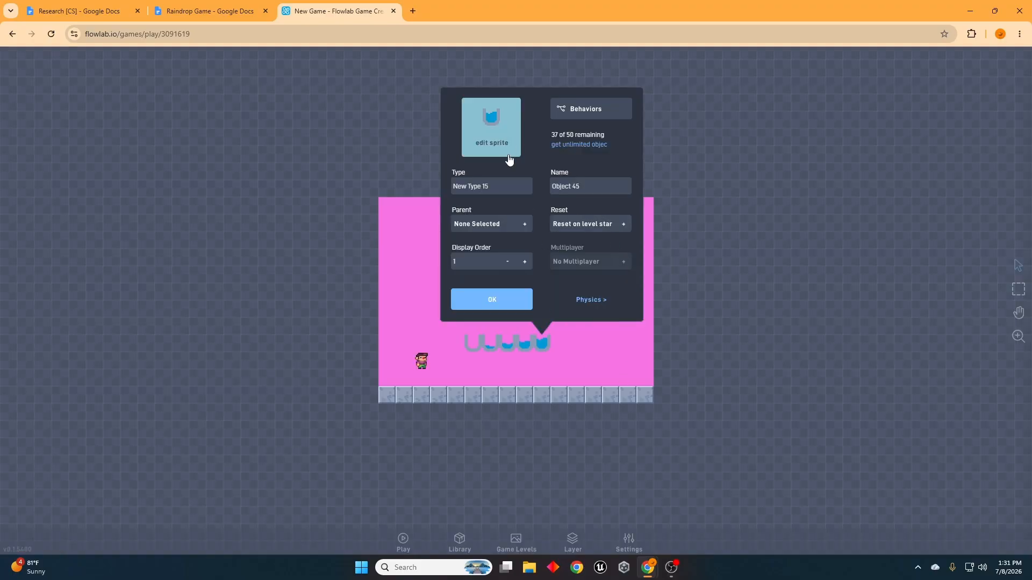
left_click(510, 299)
Create a sixth bucket object beside the fifth, reusing its sprite and filling it to the brim with blue 0099DB water.
left_click(557, 343)
left_click(534, 309)
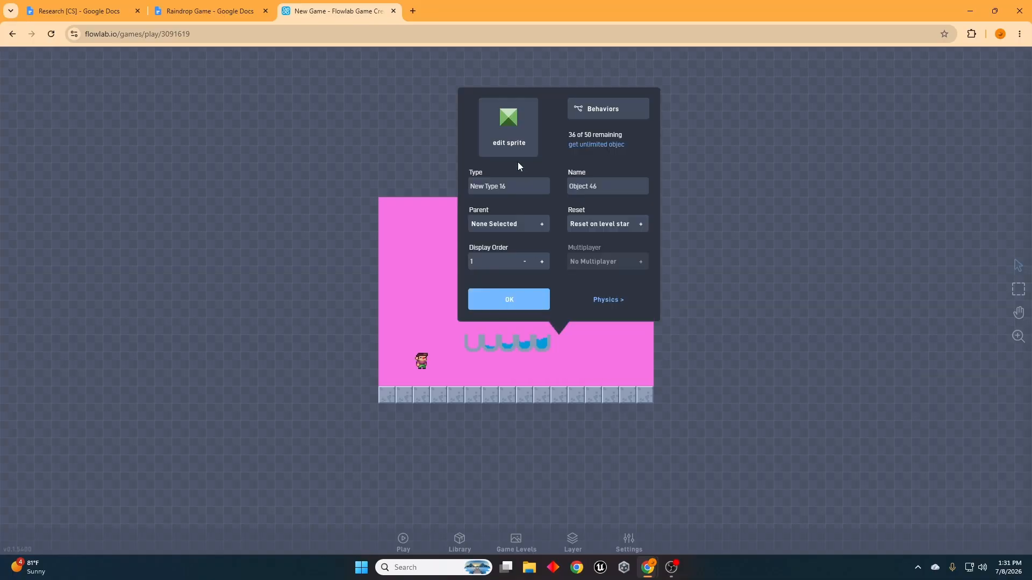
left_click(517, 144)
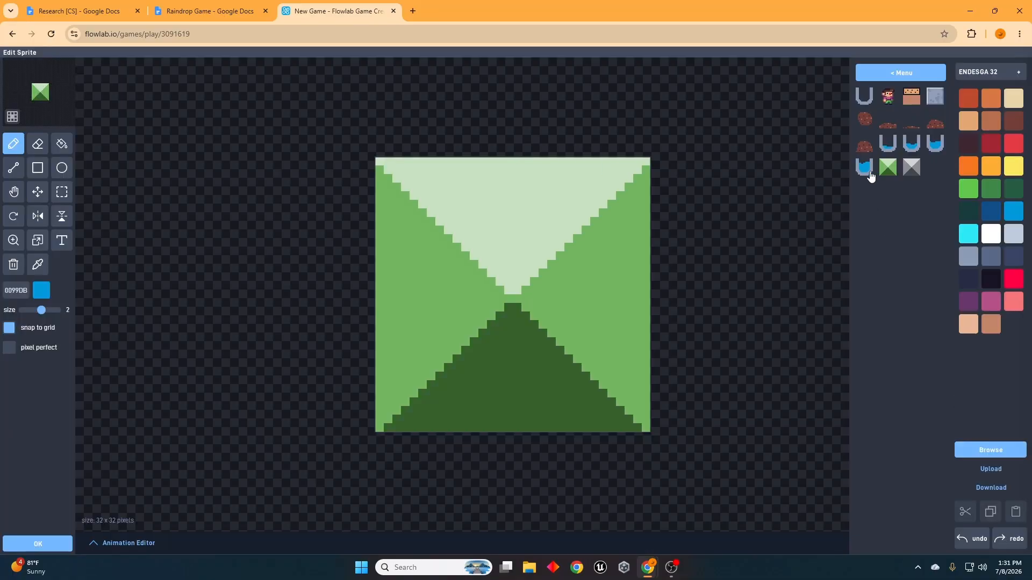
left_click(870, 177)
mouse_move(449, 189)
left_mouse_down()
mouse_move(593, 194)
mouse_move(440, 207)
mouse_move(486, 231)
mouse_move(520, 227)
left_mouse_up()
left_click(53, 548)
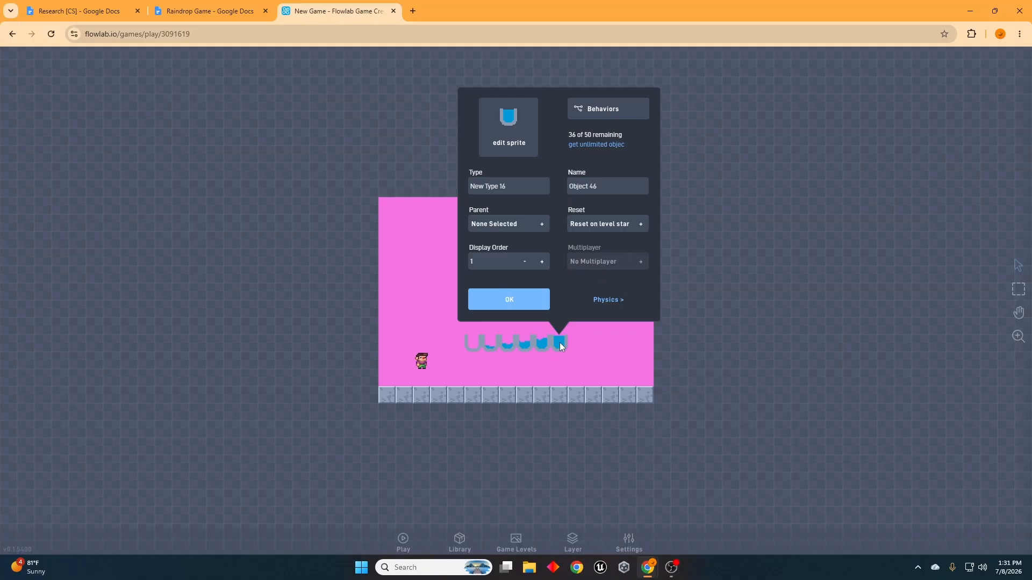
left_click(526, 305)
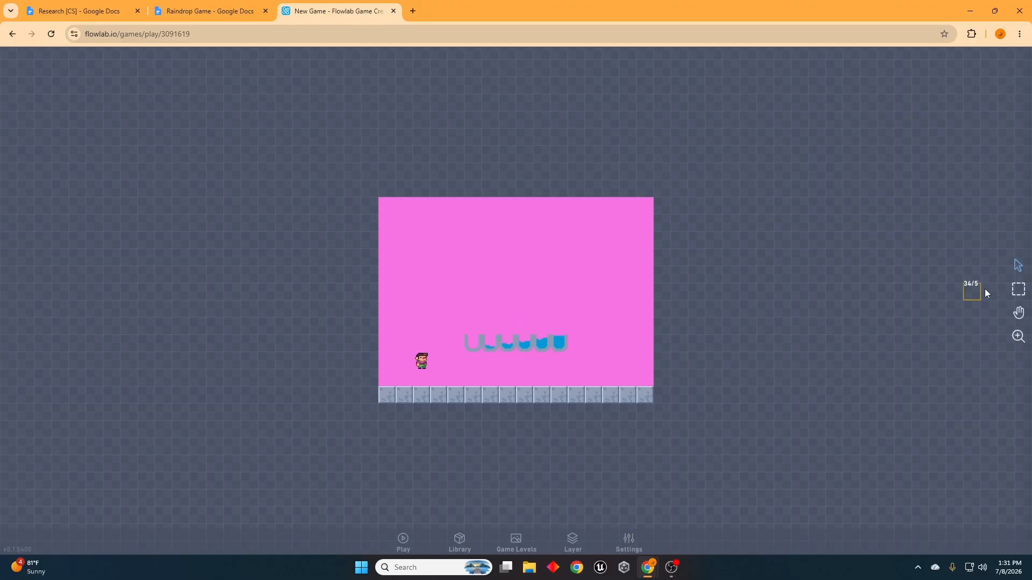
Remove the five water-filled buckets from the level and permanently delete the unused Ground object from the library.
left_click_drag(487, 321, 573, 355)
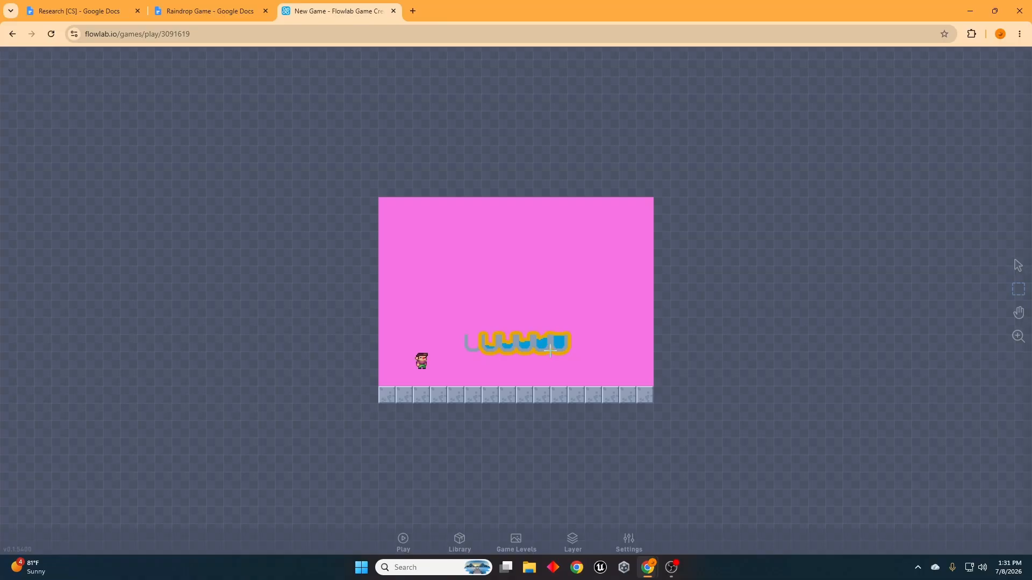
key("Delete")
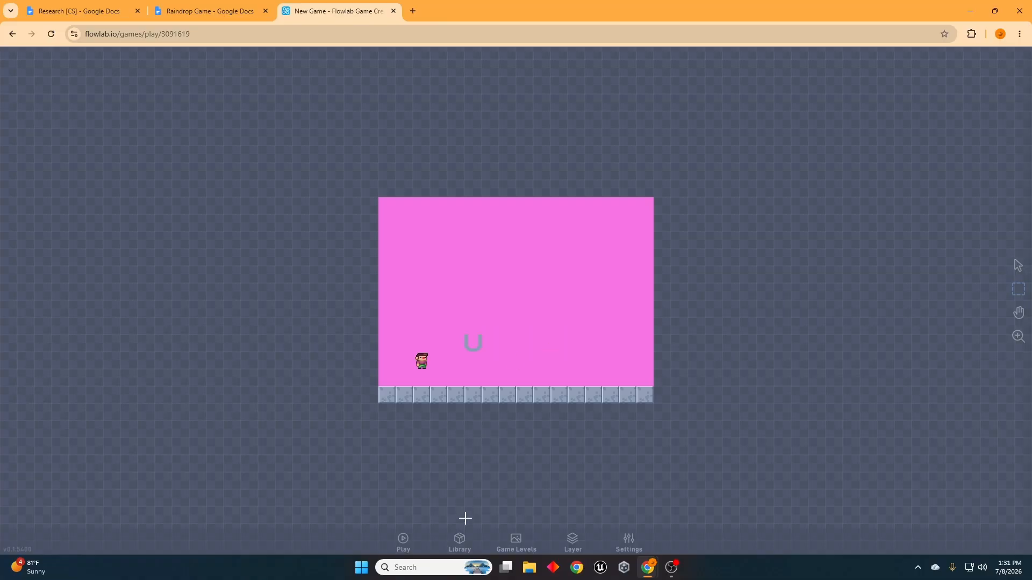
left_click(463, 540)
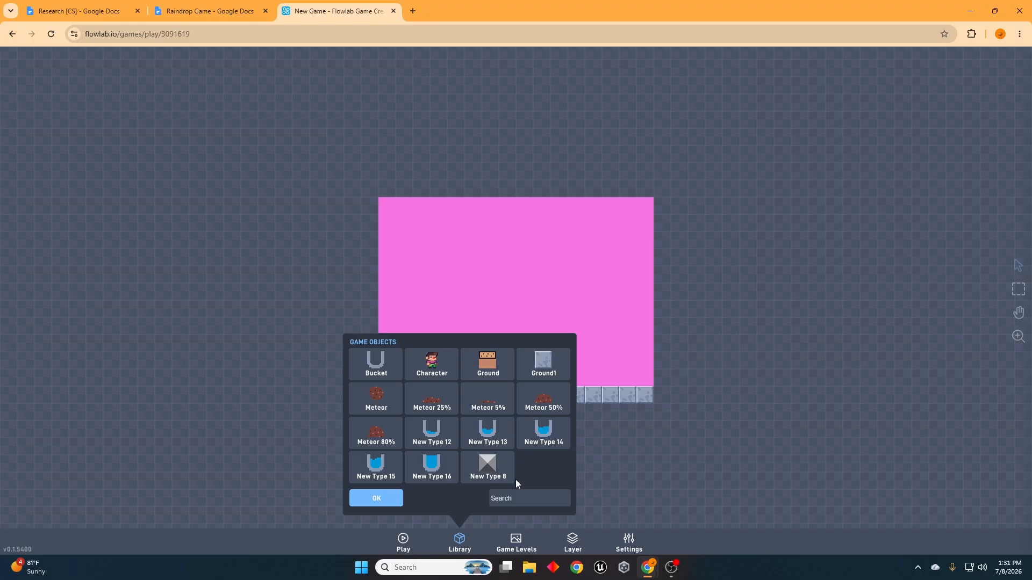
left_click(483, 369)
left_click(504, 333)
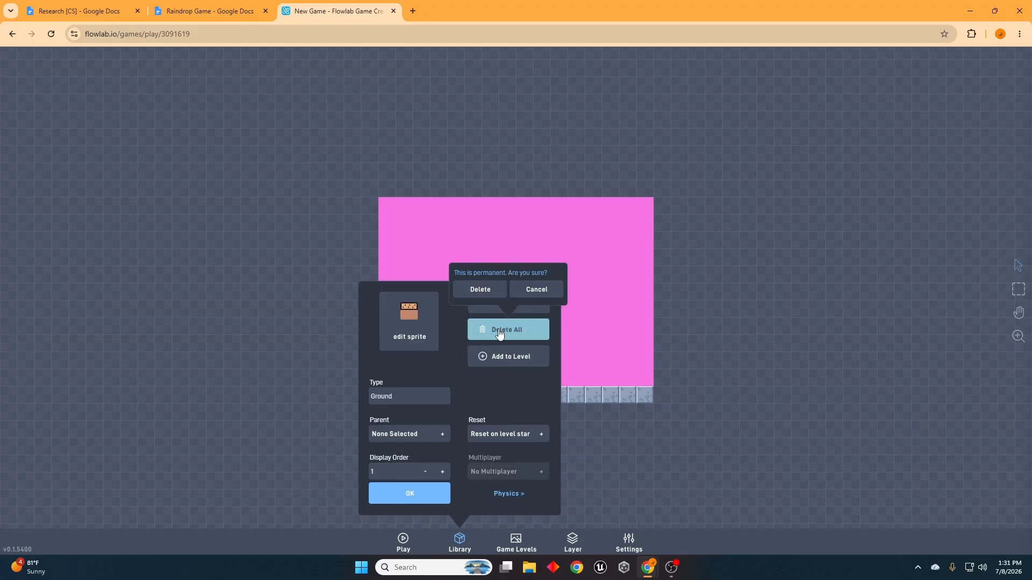
left_click(480, 291)
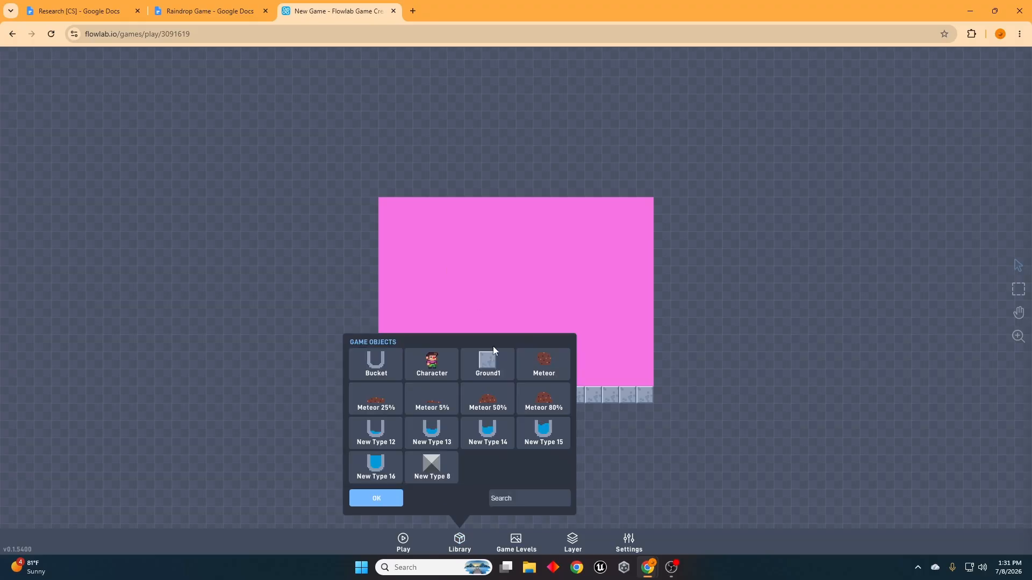
left_click(376, 498)
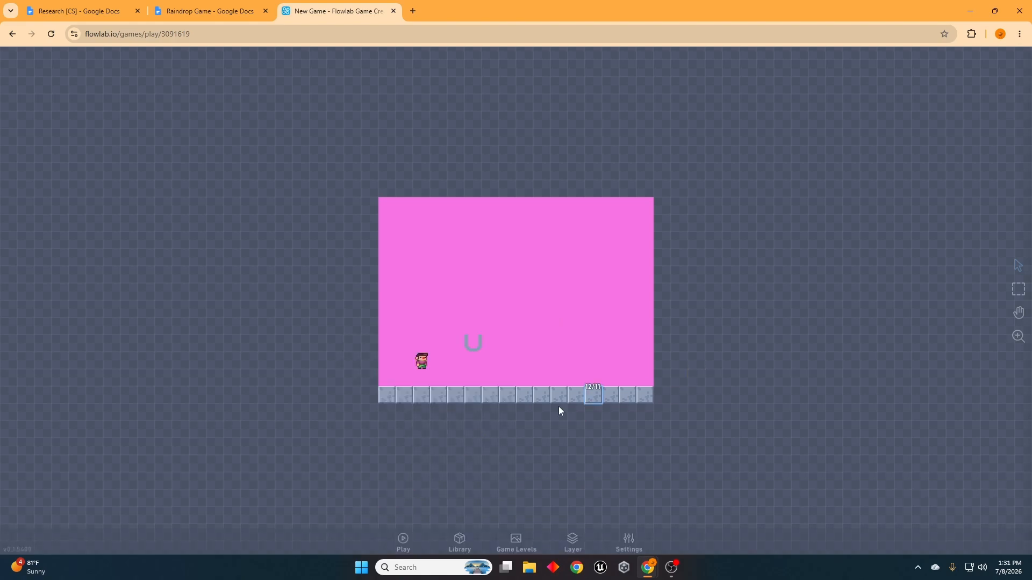
Playtest the level by moving and jumping the character around the empty bucket, and return to the editor.
left_click(474, 346)
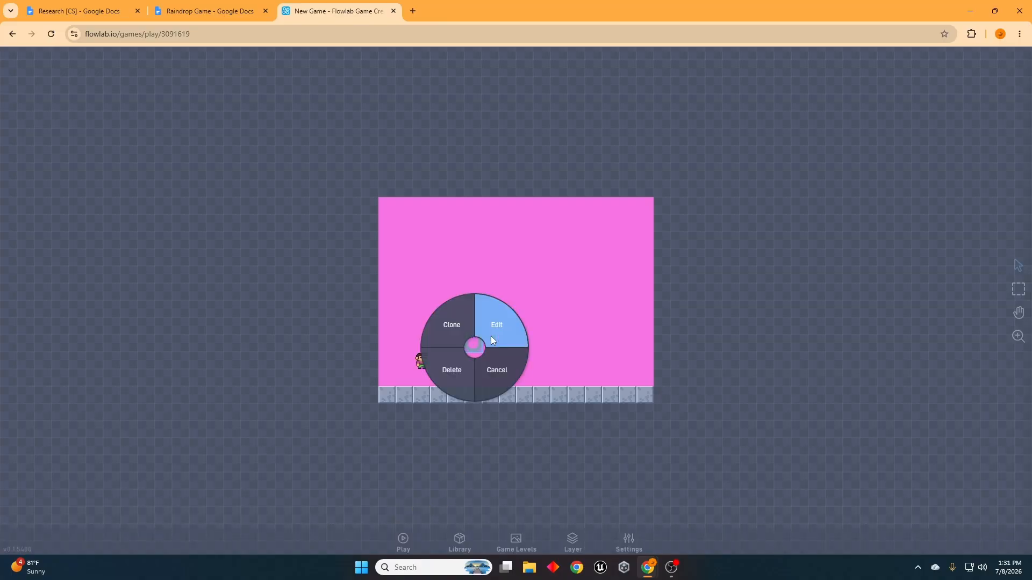
left_click(495, 373)
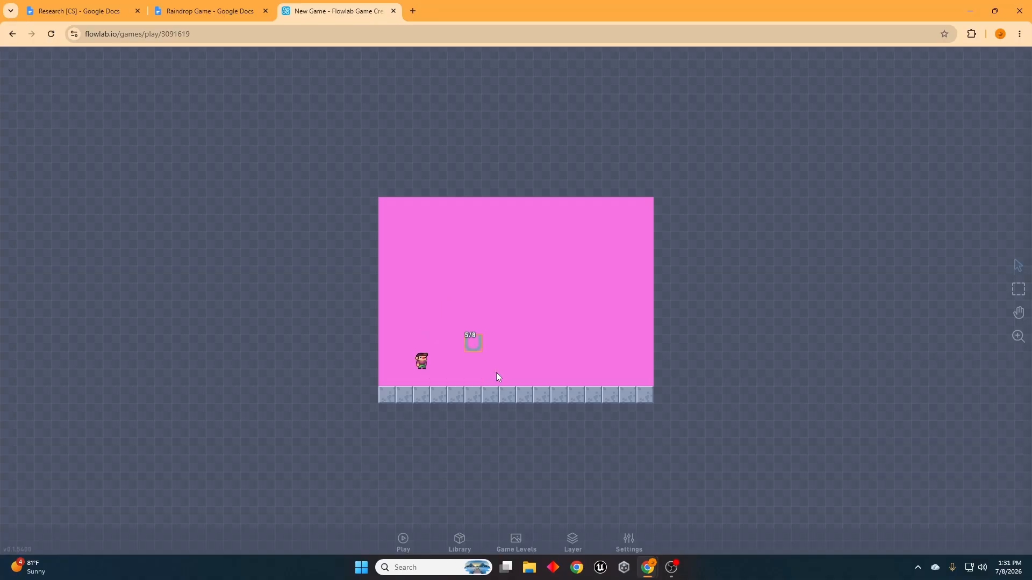
left_click(403, 540)
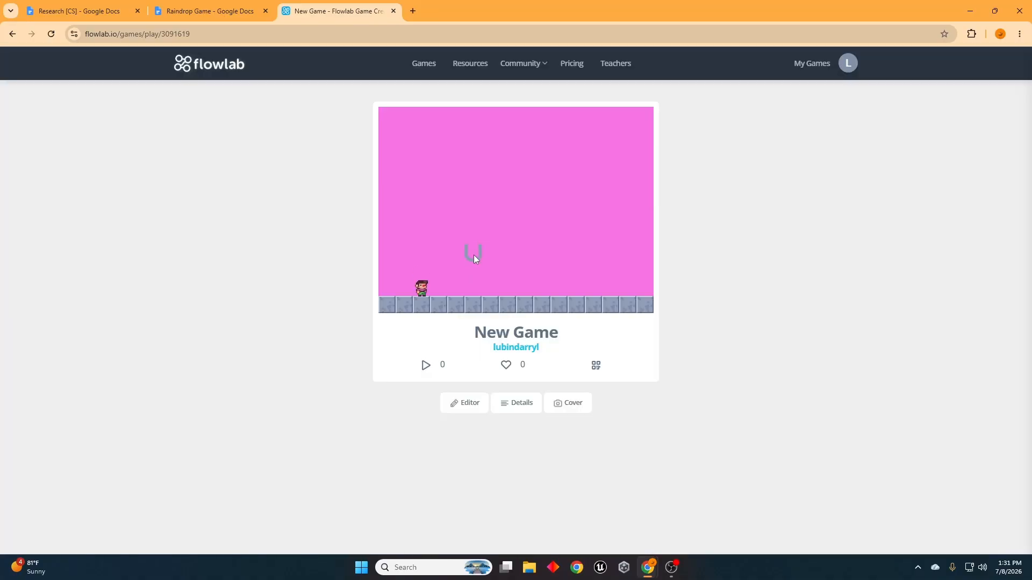
key("Right")
key("Left")
key("Up")
key("Left")
key("Up")
key("Right")
key("Left")
key("Up")
key("Left")
key("Right")
left_click(471, 410)
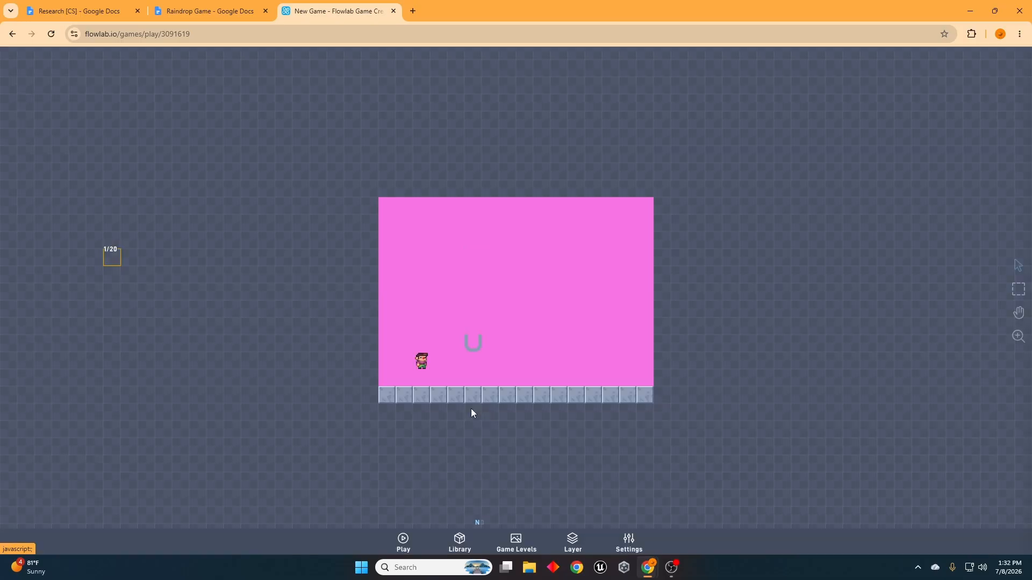
Switch to the Raindrop Game document and strike through the word "bucket" in step 3 of the list.
left_click(216, 9)
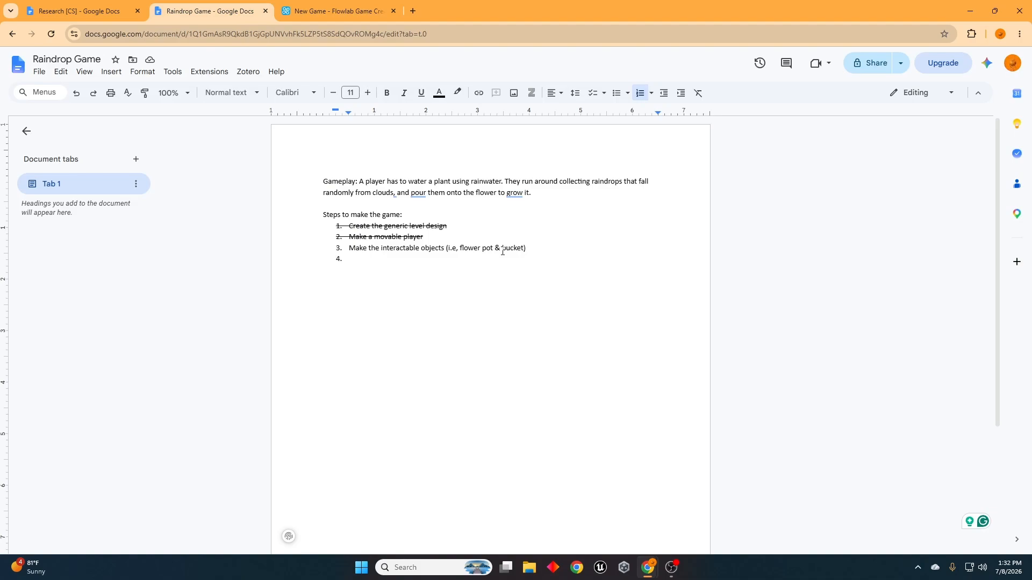
left_click_drag(502, 251, 525, 248)
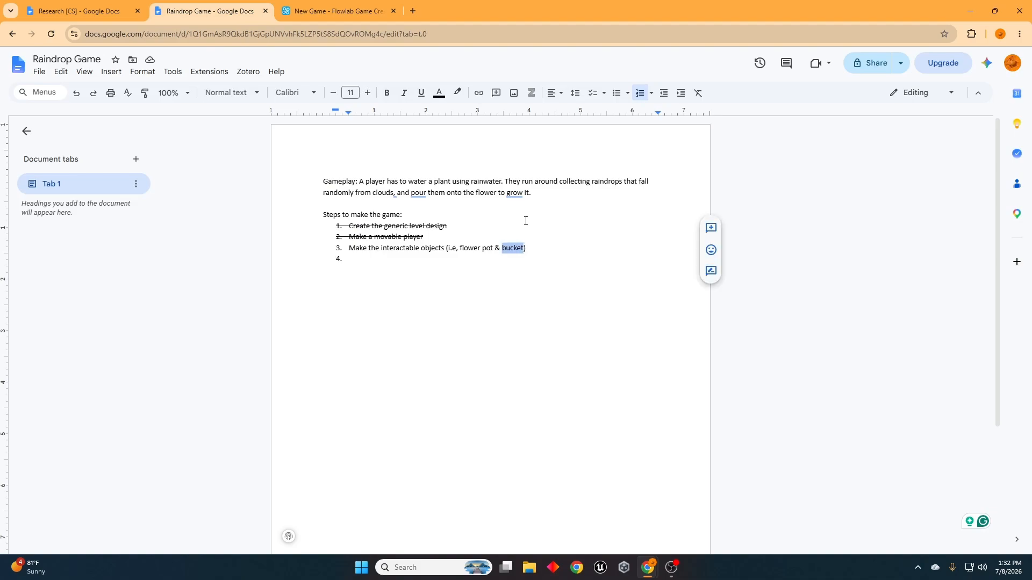
key("alt+shift+5")
Switch back to the Flowlab game, create a new object directly below the bucket and clear its default sprite.
left_click(334, 13)
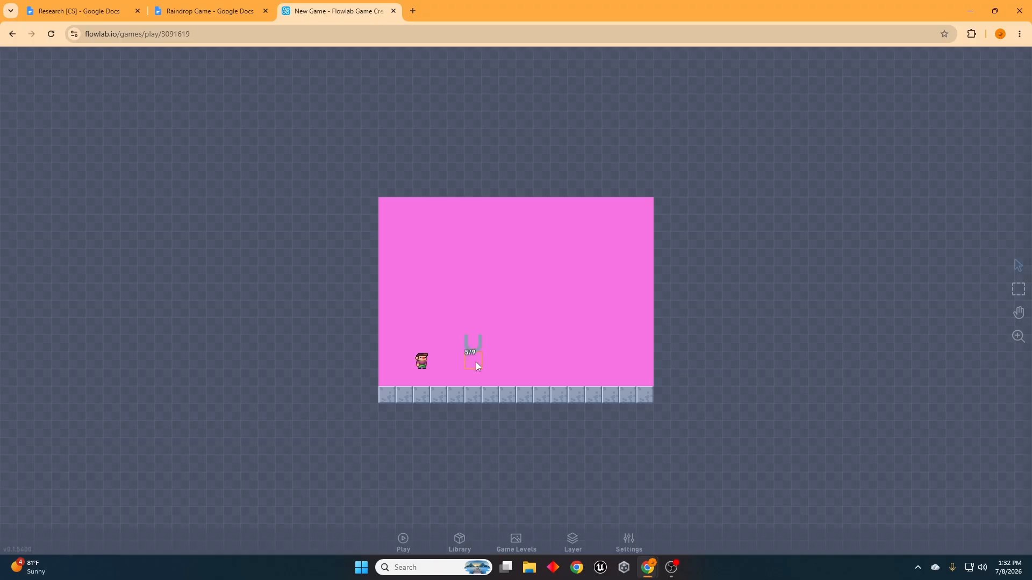
left_click(475, 362)
left_click(453, 363)
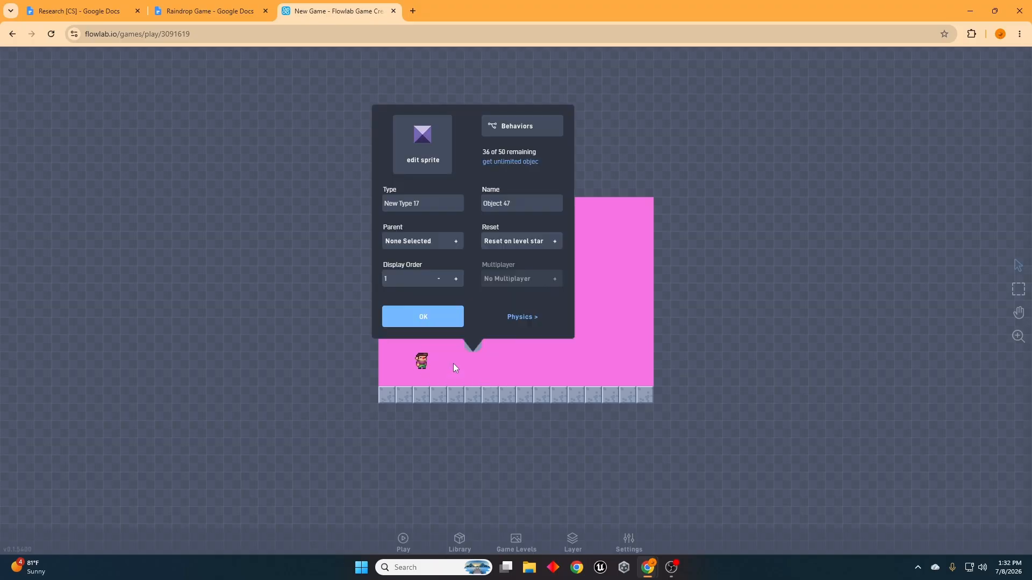
left_click(428, 167)
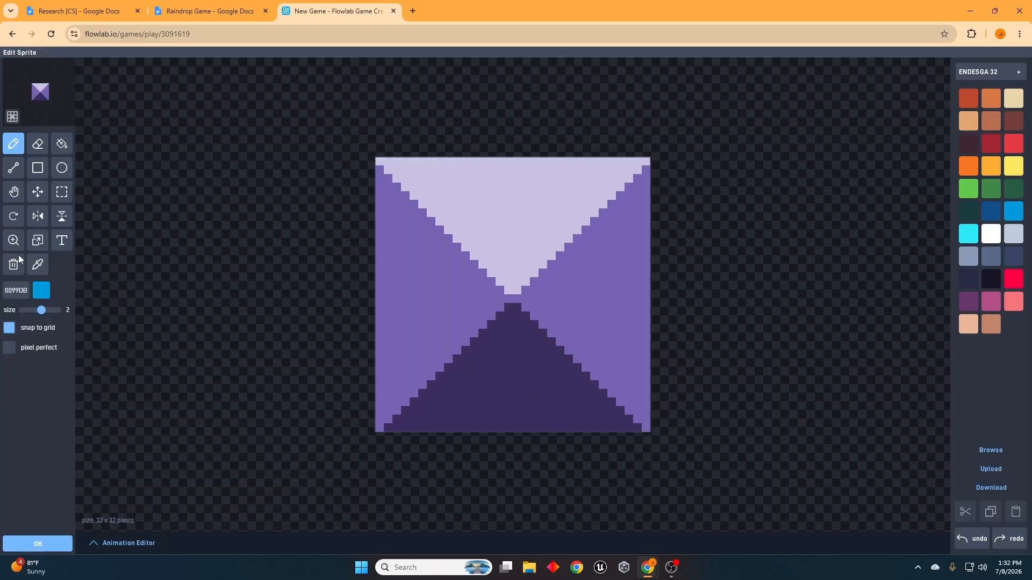
left_click(14, 263)
left_click(54, 274)
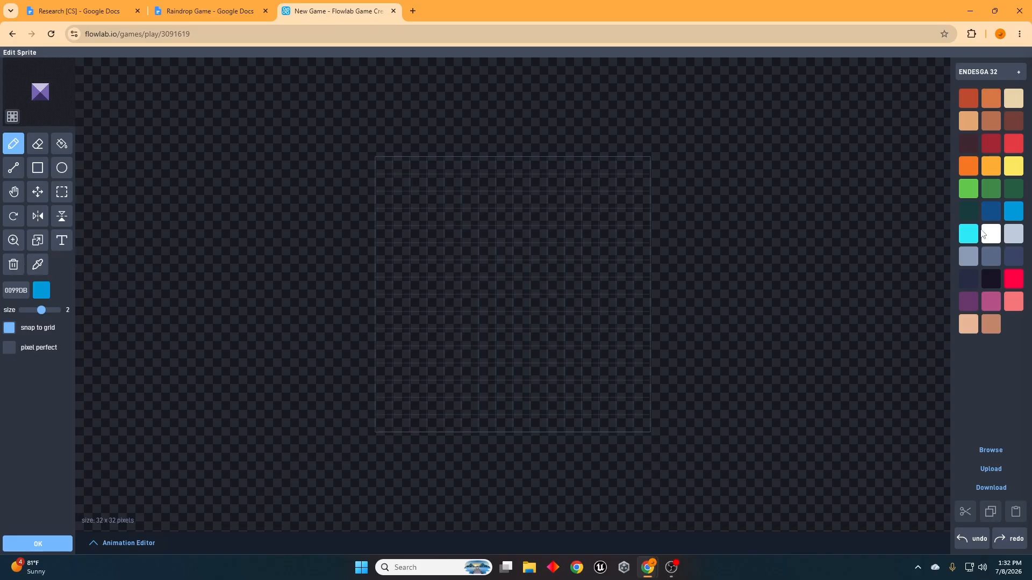
Paint a thick, bowl-shaped flower pot in dark red A22633 across the lower half of the sprite.
left_click(990, 144)
left_click(392, 323)
mouse_move(392, 326)
left_mouse_down()
mouse_move(387, 304)
mouse_move(396, 336)
mouse_move(405, 322)
mouse_move(402, 363)
mouse_move(470, 429)
mouse_move(585, 417)
mouse_move(608, 373)
mouse_move(646, 348)
mouse_move(628, 371)
mouse_move(626, 341)
mouse_move(643, 314)
mouse_move(629, 326)
left_mouse_up()
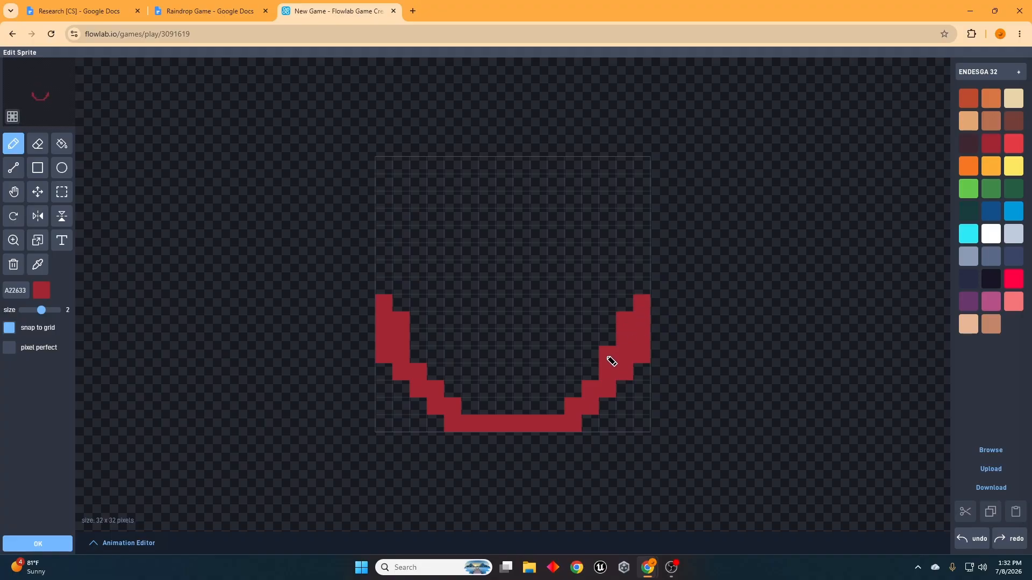
left_click(38, 143)
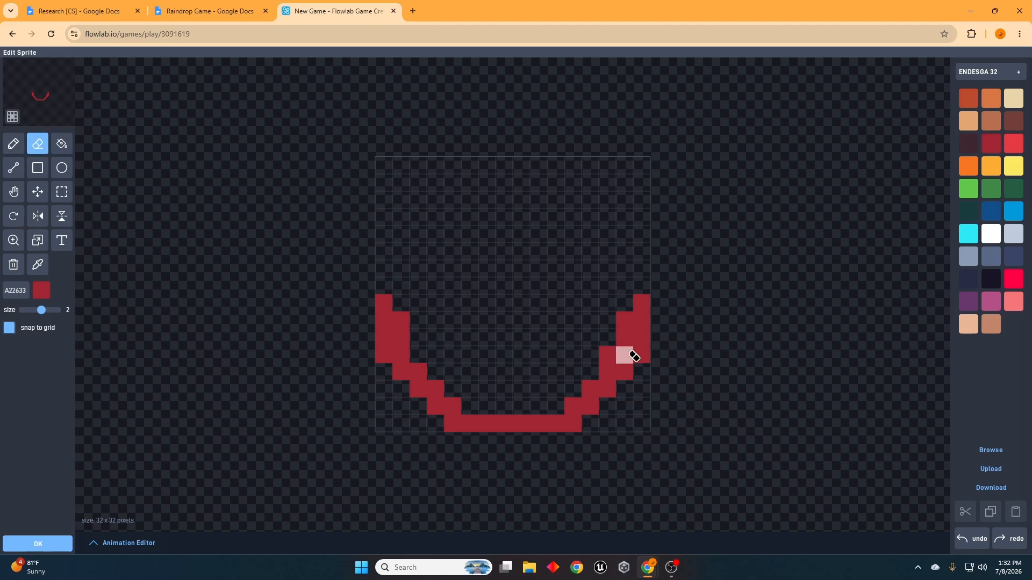
left_click(13, 143)
left_click(418, 356)
mouse_move(607, 355)
left_mouse_down()
mouse_move(555, 410)
mouse_move(482, 411)
mouse_move(435, 378)
left_mouse_up()
left_click(442, 321)
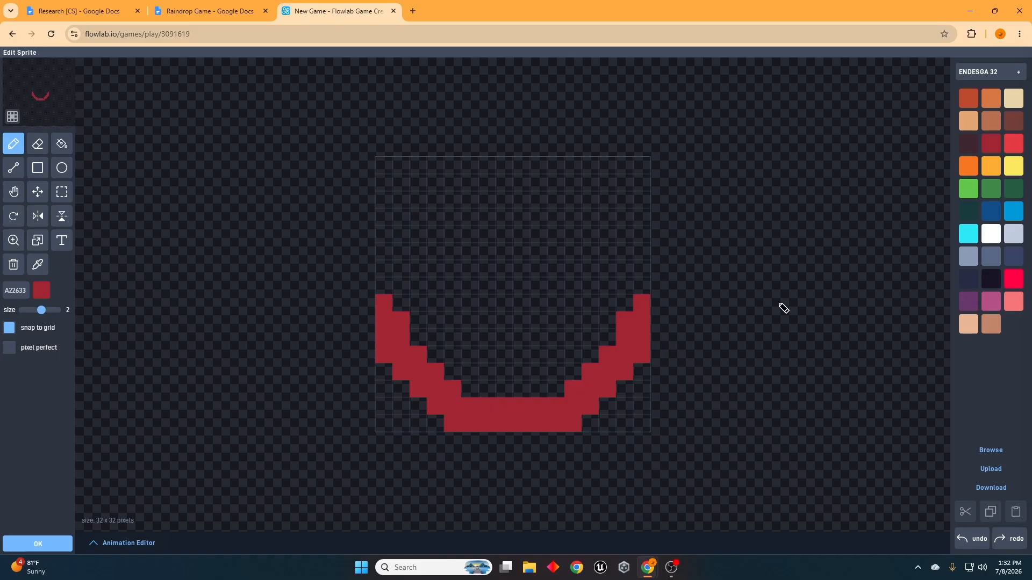
Fill the pot with dark brown 3E2731 soil and scatter brown 733E39 specks through it.
left_click(1013, 120)
mouse_move(435, 338)
left_mouse_down()
mouse_move(421, 336)
mouse_move(461, 367)
mouse_move(537, 368)
mouse_move(591, 354)
mouse_move(529, 380)
mouse_move(449, 353)
mouse_move(608, 339)
mouse_move(495, 396)
mouse_move(463, 356)
mouse_move(492, 345)
mouse_move(530, 373)
mouse_move(575, 362)
mouse_move(518, 364)
left_mouse_up()
left_click(990, 120)
left_click(968, 144)
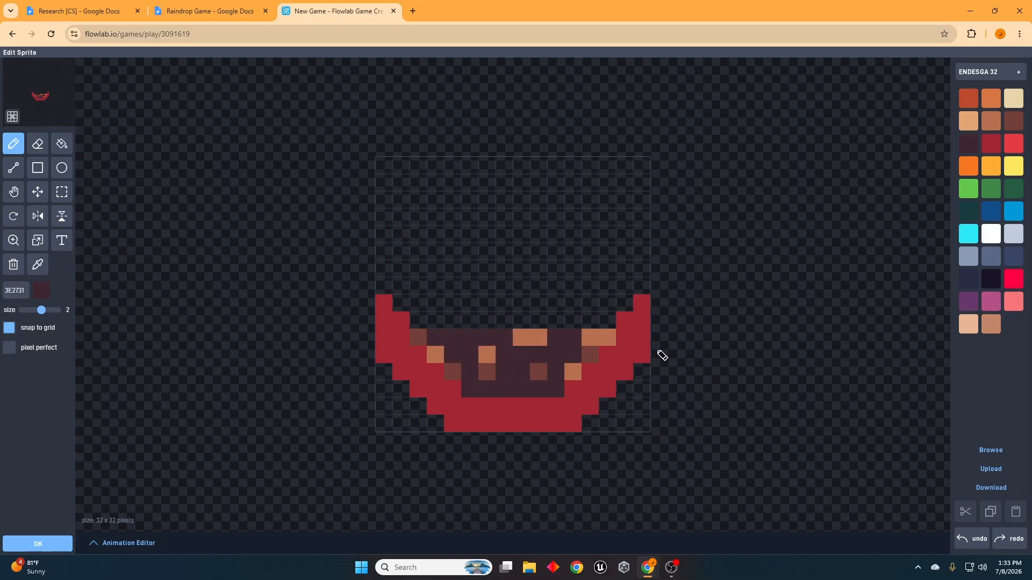
left_click(580, 370)
mouse_move(602, 342)
left_mouse_down()
mouse_move(511, 341)
mouse_move(453, 359)
mouse_move(527, 336)
left_mouse_up()
left_click(1014, 121)
left_click(505, 339)
left_click(453, 338)
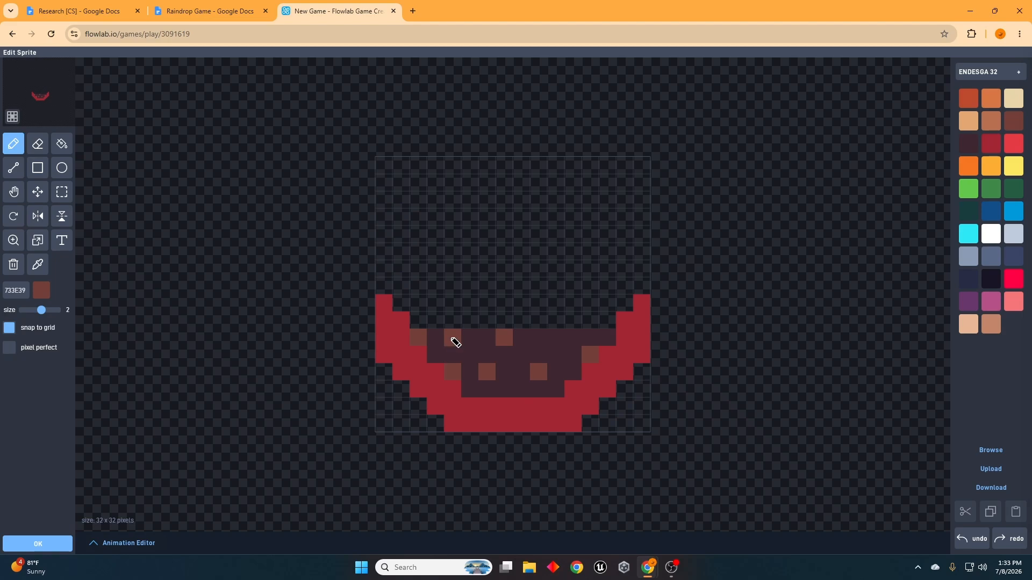
left_click(561, 357)
Paint a single green 3E8948 sprout block at the centre of the soil surface and save the sprite and object.
left_click(988, 191)
left_click(504, 341)
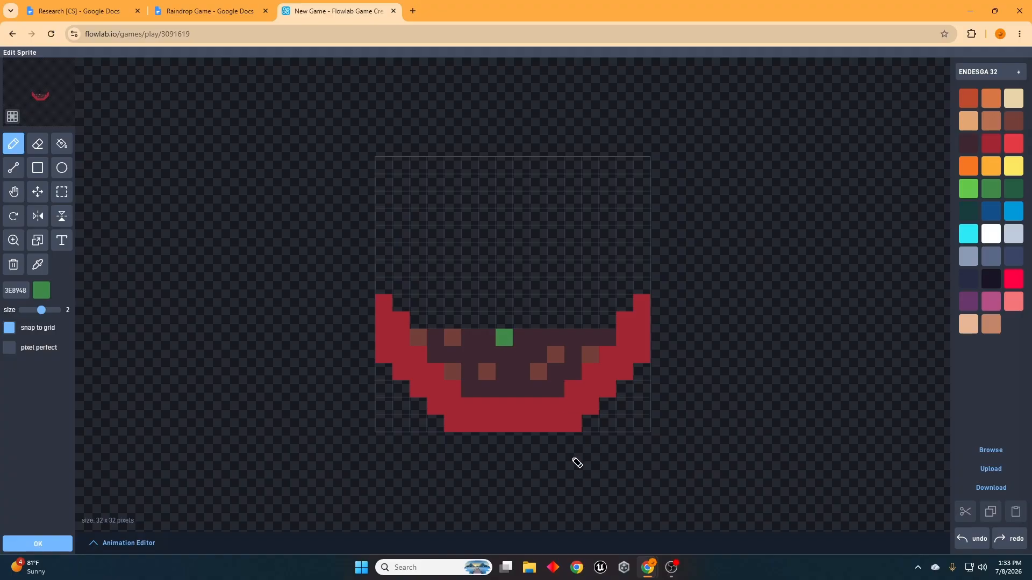
left_click(521, 338)
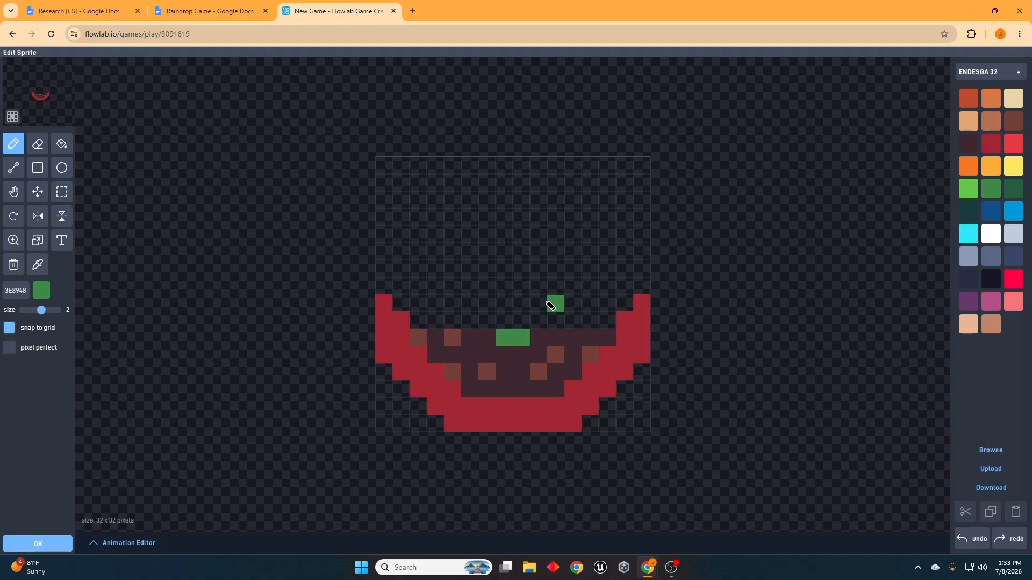
left_click(972, 539)
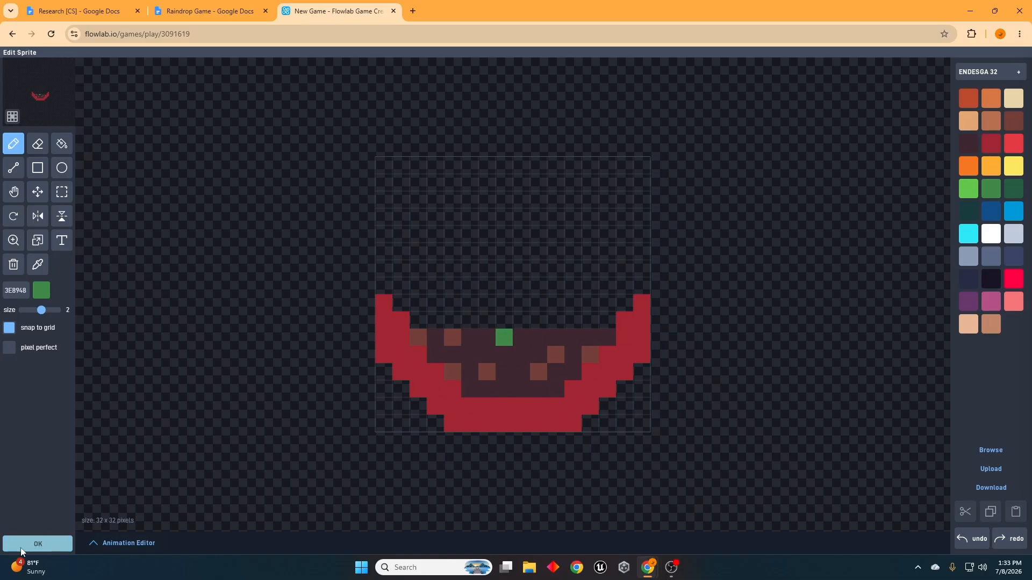
left_click(38, 544)
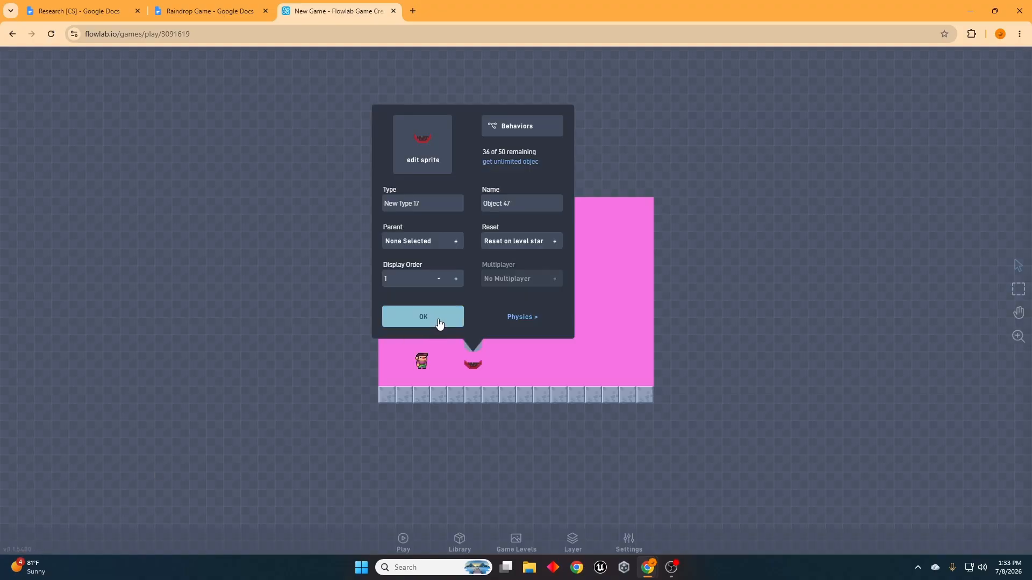
left_click(439, 324)
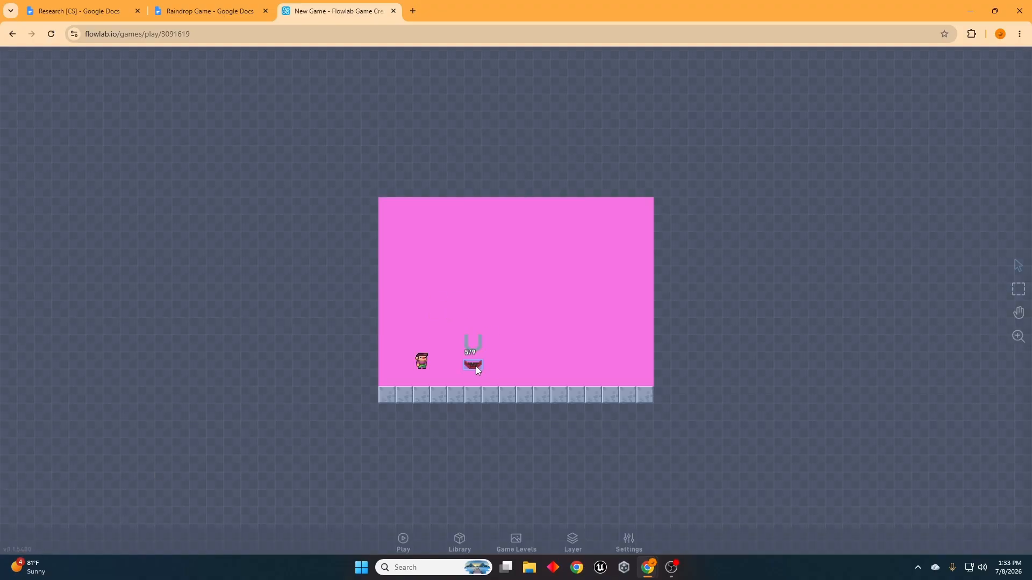
Set the first flower pot object's type to "Flower" and save its properties.
left_click(495, 366)
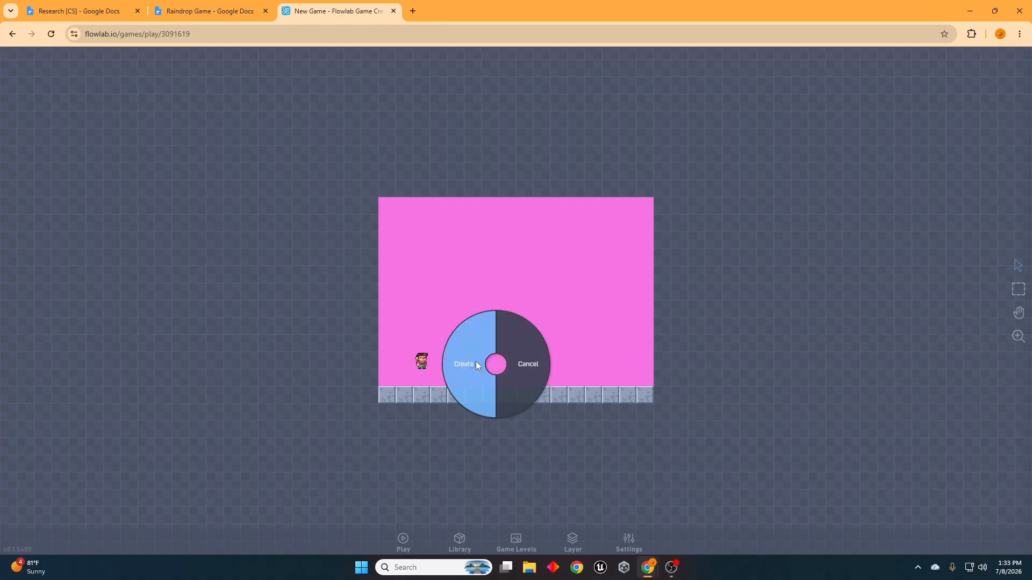
left_click(476, 361)
left_click(476, 369)
left_click(475, 370)
left_click(459, 356)
left_click(380, 213)
type("Flower")
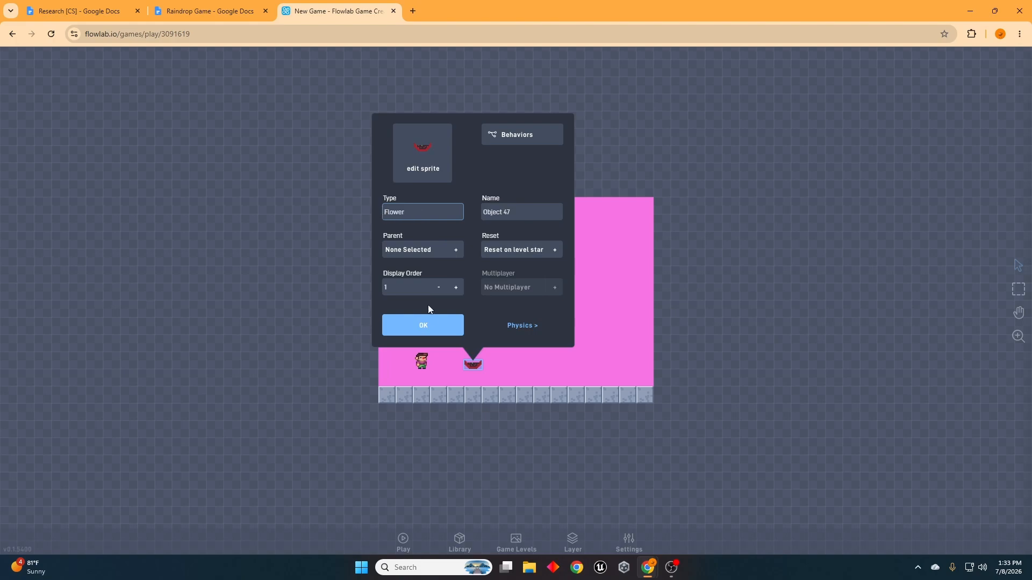
left_click(426, 329)
Check the bucket object's type and properties, then close them.
left_click(480, 346)
left_click(494, 330)
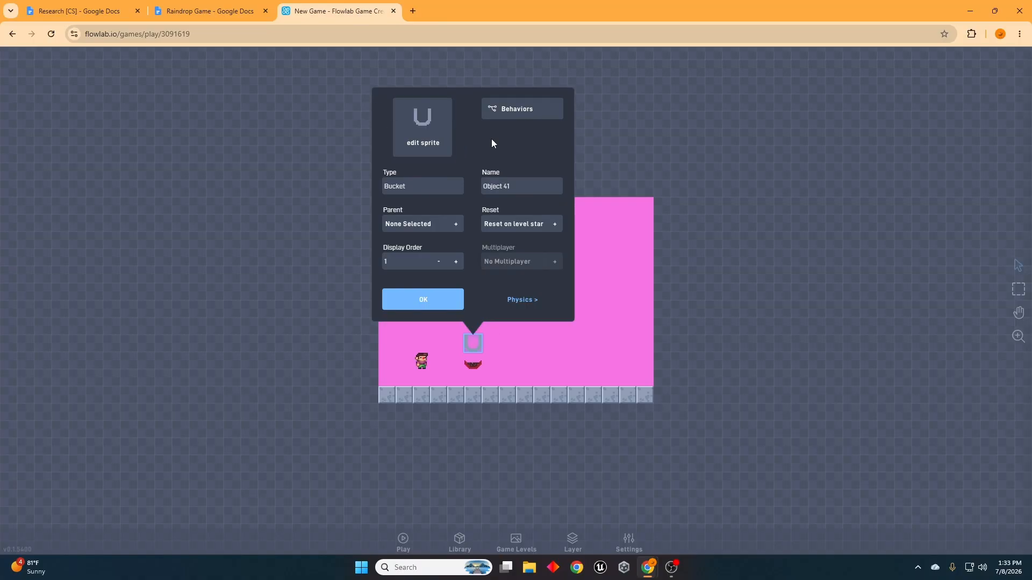
left_click(423, 304)
Create a second object directly right of the flower pot and load the existing flower pot sprite into it.
left_click(478, 366)
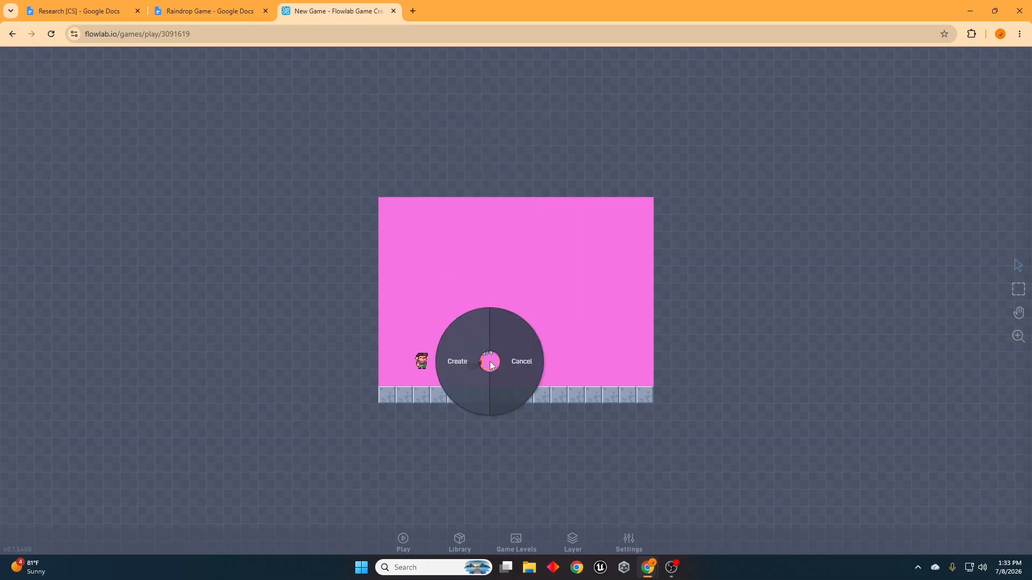
left_click(471, 347)
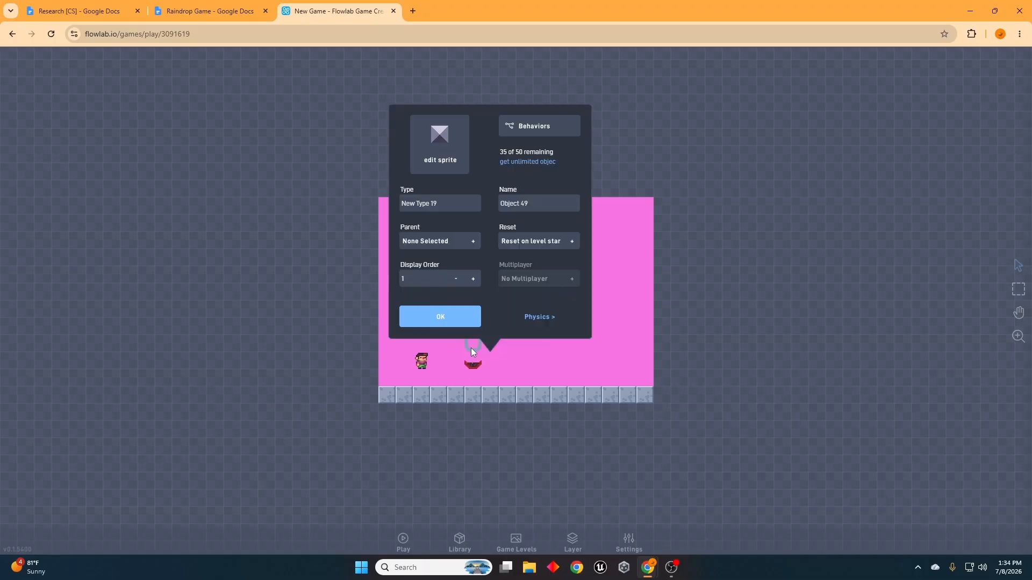
left_click(450, 170)
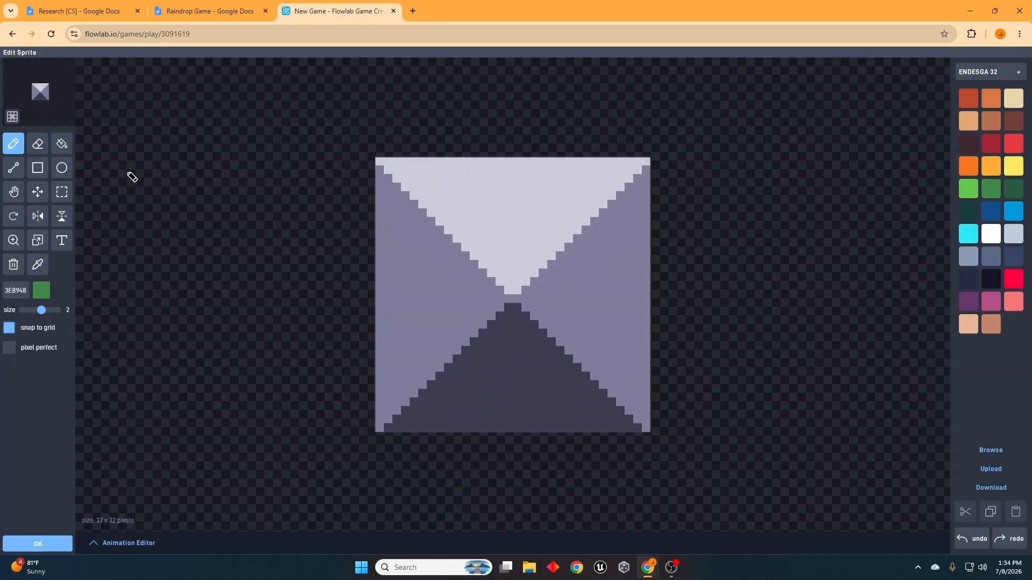
left_click(991, 450)
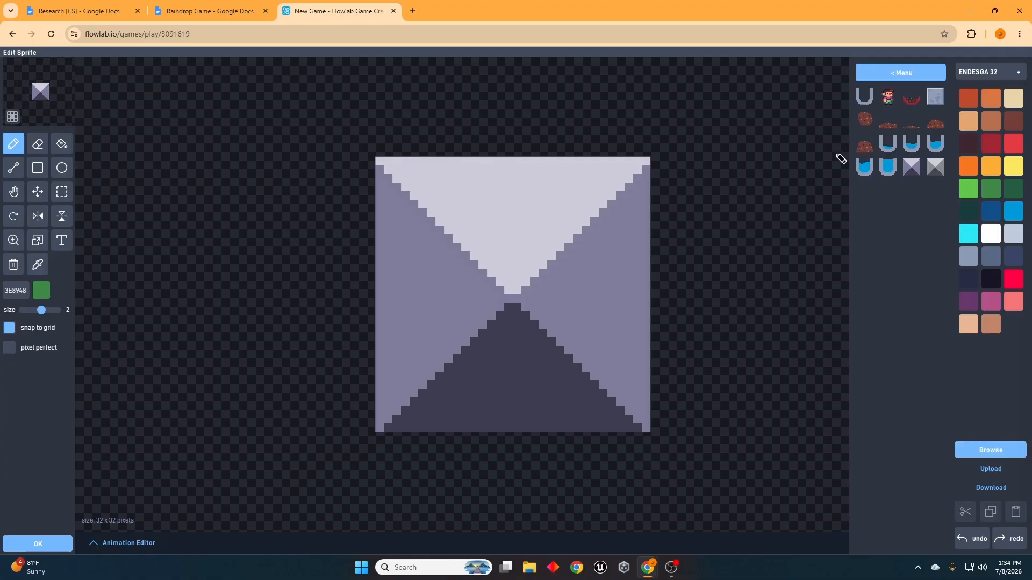
left_click(913, 100)
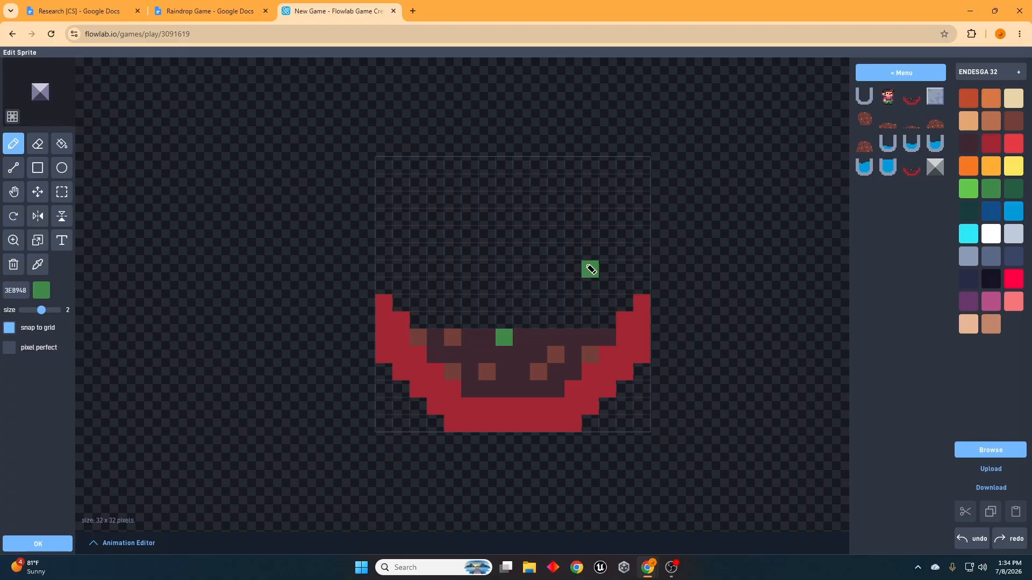
Extend the green sprout upward into a short stem bending right, and save the sprite and object.
left_click_drag(504, 318, 524, 289)
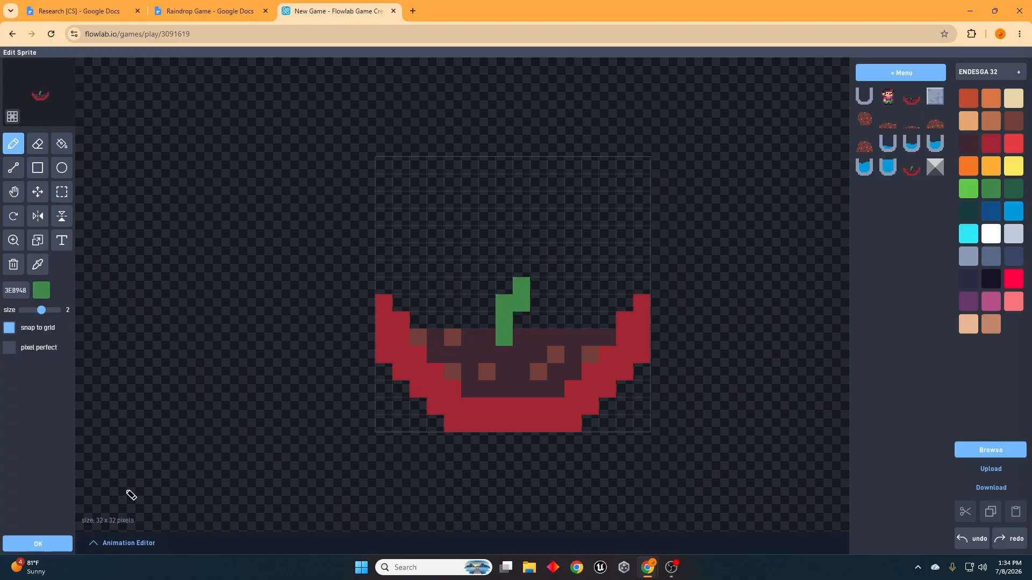
left_click(38, 544)
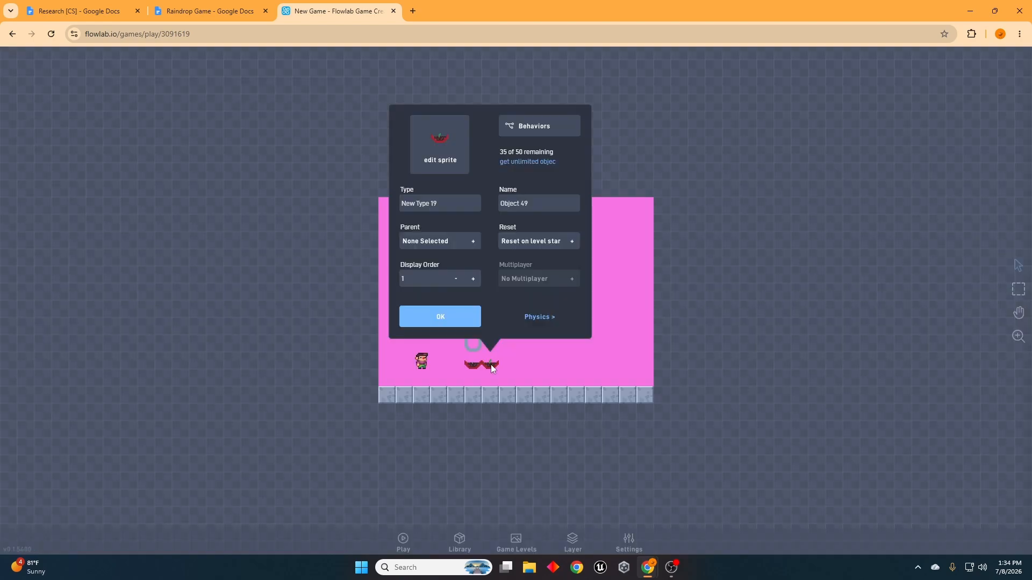
left_click(460, 321)
Create a third object right of the second pot and load the short-stemmed pot sprite into it.
left_click(510, 363)
left_click(503, 350)
left_click(458, 144)
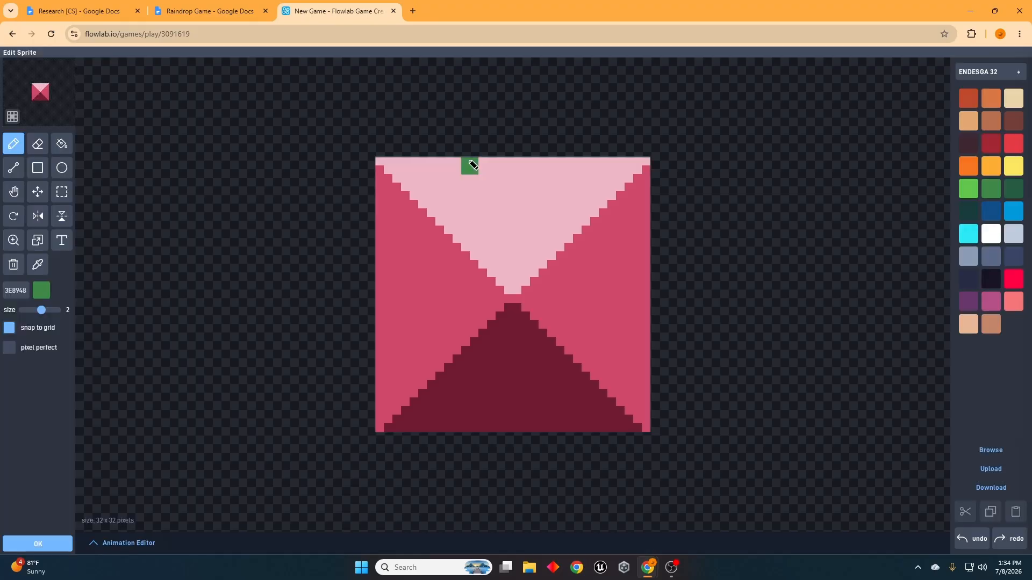
left_click(990, 452)
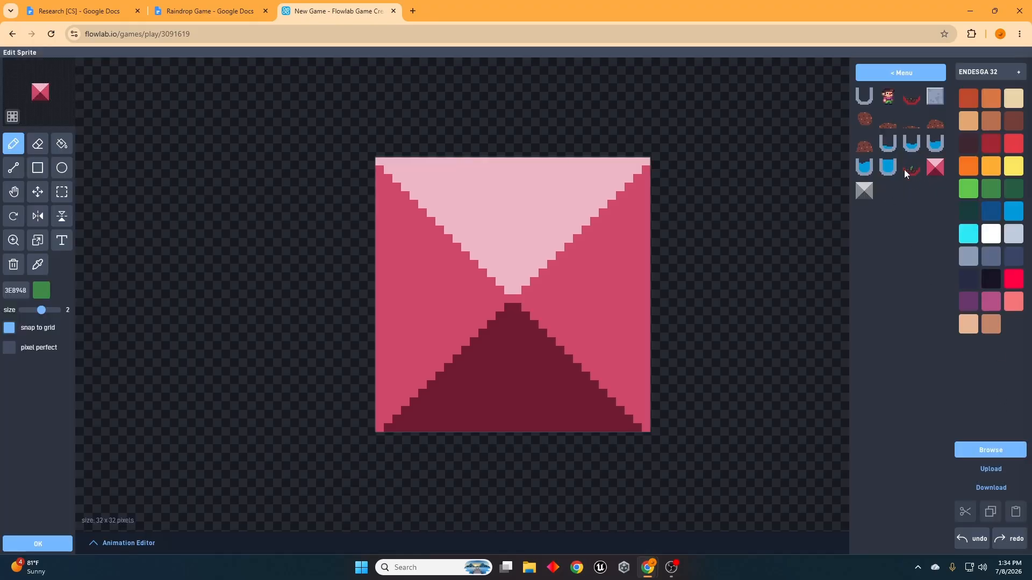
left_click(934, 169)
Extend the green stem higher with a small leaf on each side at its tip, and save the sprite and object.
mouse_move(514, 295)
left_mouse_down()
mouse_move(523, 269)
mouse_move(507, 247)
mouse_move(522, 236)
left_mouse_up()
left_click(497, 238)
left_click(27, 544)
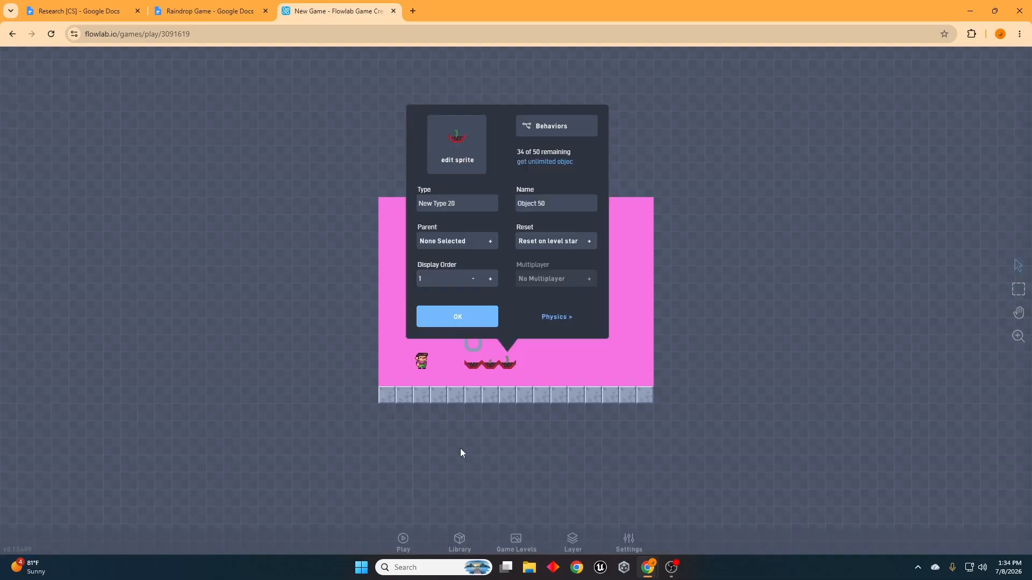
left_click(495, 316)
Create a fourth object right of the third pot and load the tall-stemmed pot sprite into it.
left_click(522, 355)
left_click(488, 331)
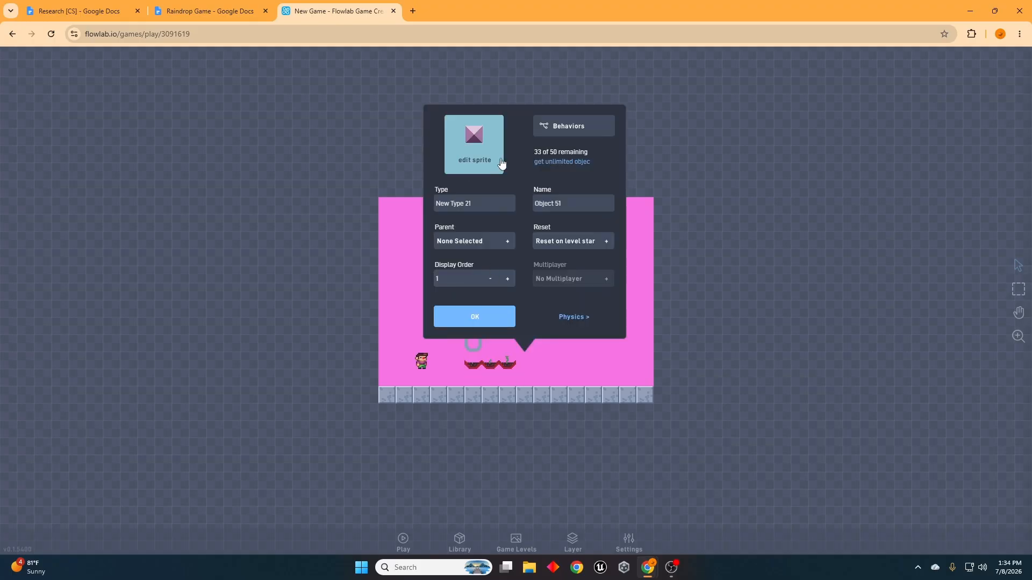
left_click(474, 144)
left_click(991, 450)
left_click(931, 170)
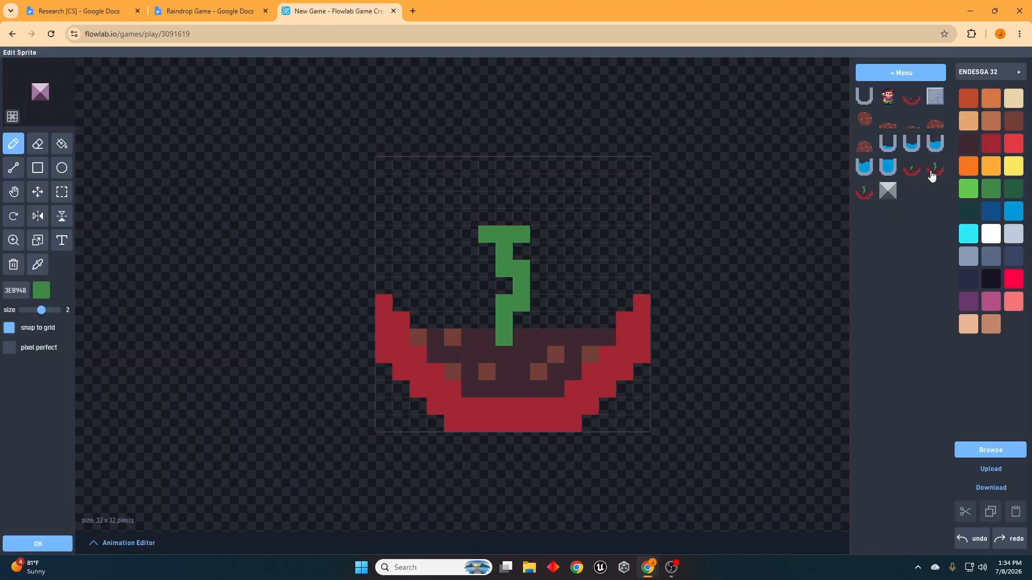
Add one green block to the stem tip and paint an orange F77622 flower head over and around it.
left_click(502, 218)
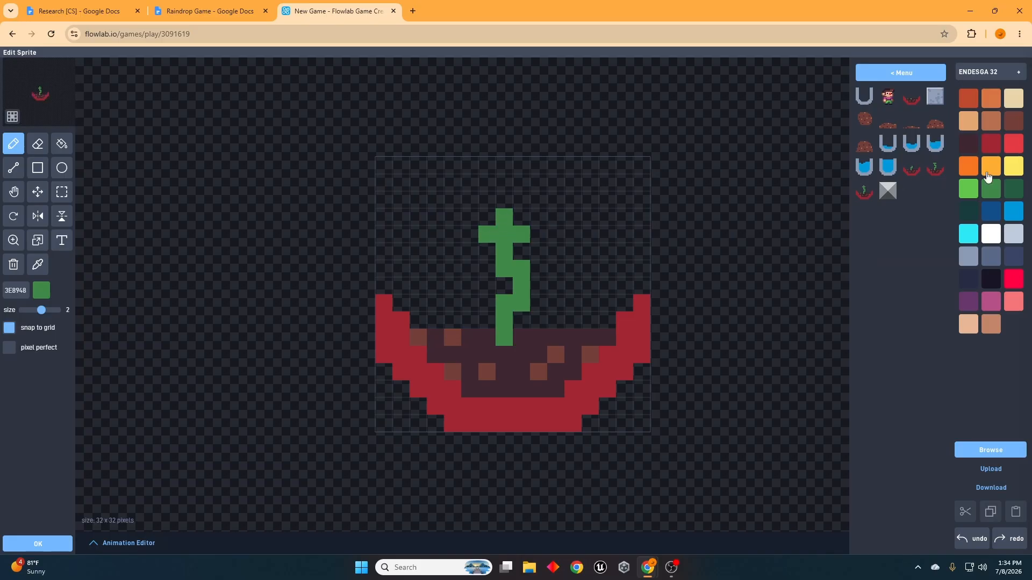
left_click(967, 167)
left_click(503, 201)
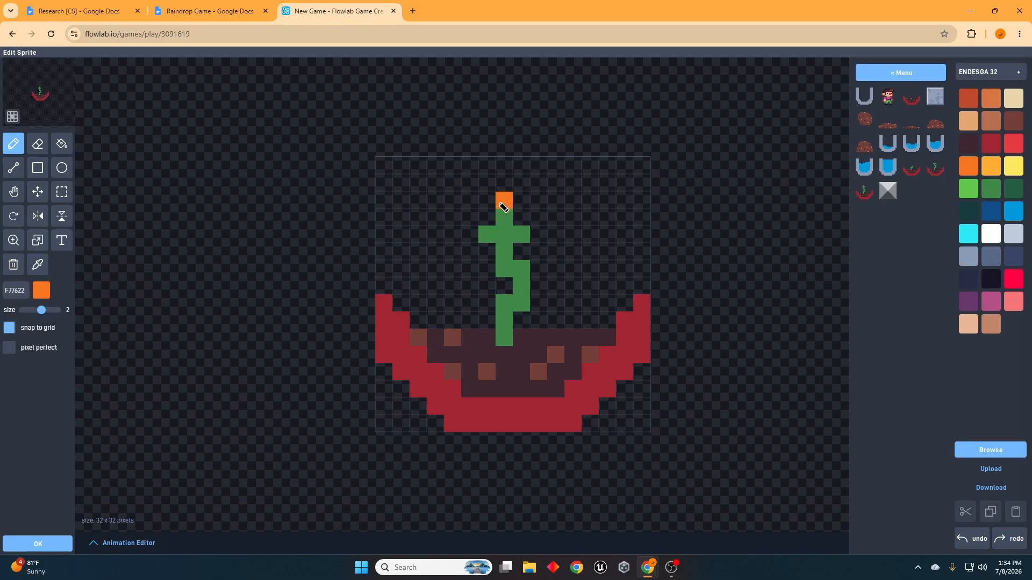
mouse_move(503, 201)
left_mouse_down()
mouse_move(477, 200)
mouse_move(491, 185)
mouse_move(541, 205)
left_mouse_up()
left_click(487, 216)
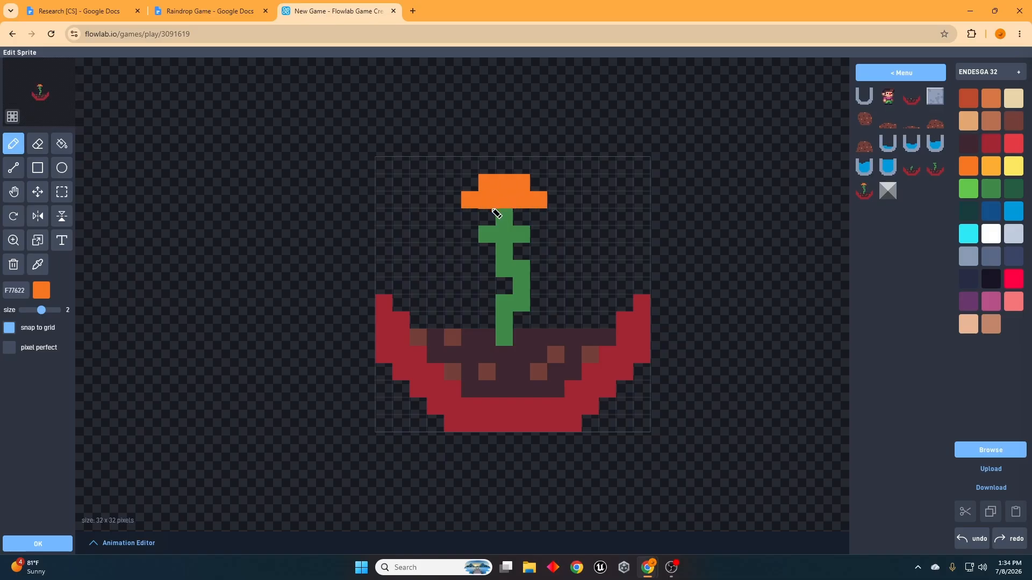
left_click(521, 216)
left_click(506, 217)
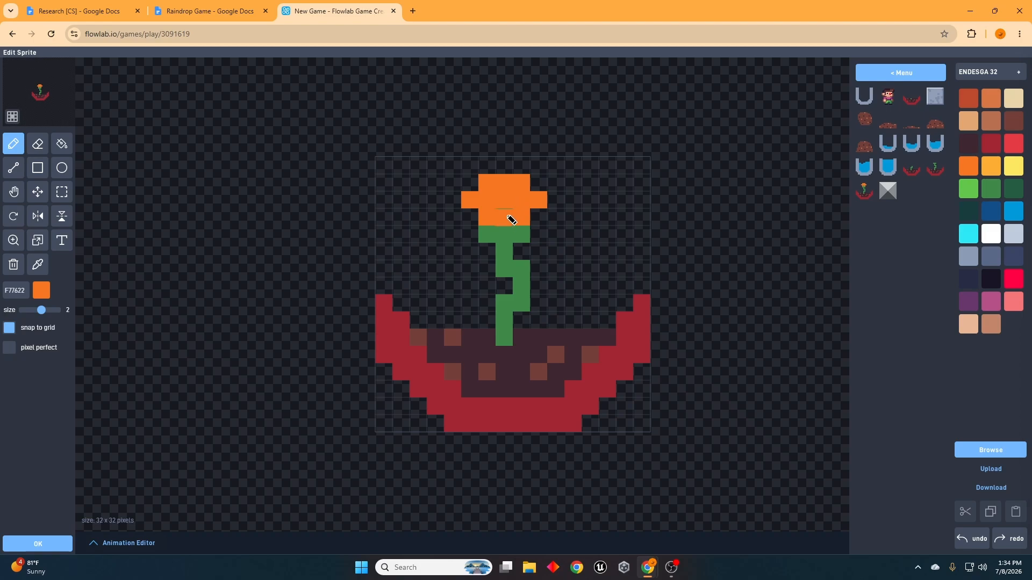
Add two orange petal tips on top of the flower head and save the sprite and object.
left_click(488, 166)
left_click(521, 166)
left_click(521, 234)
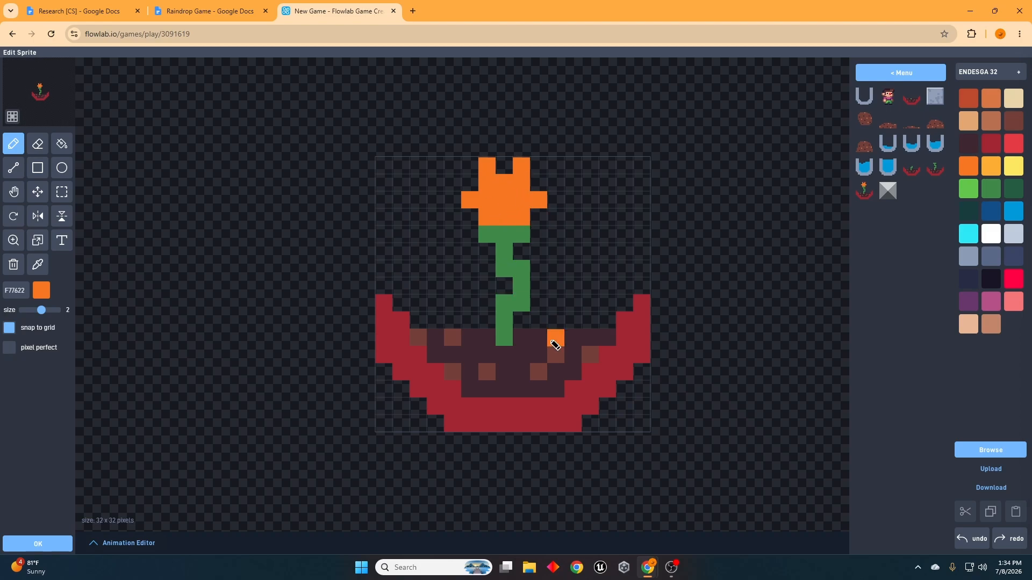
left_click(46, 546)
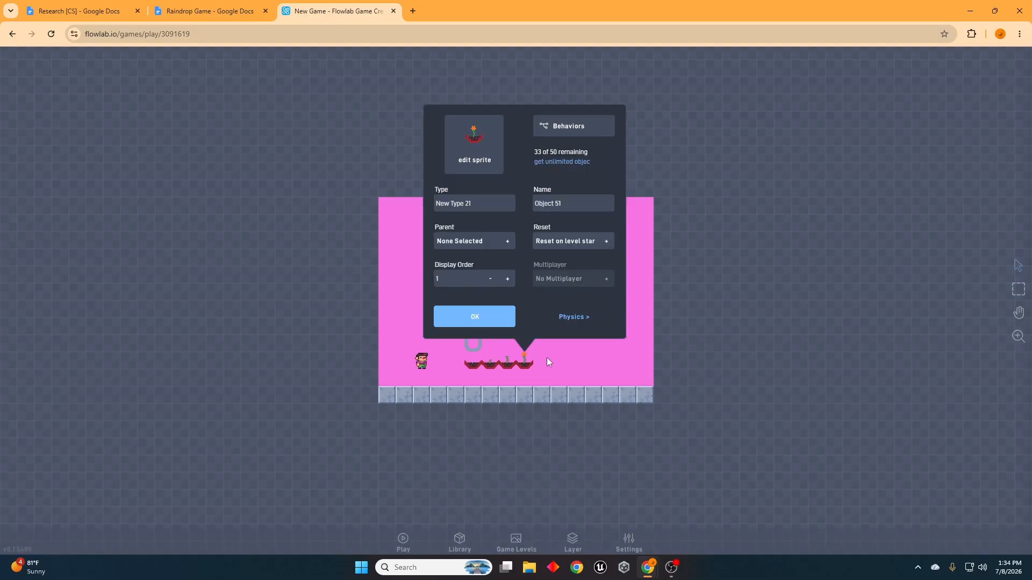
left_click(494, 322)
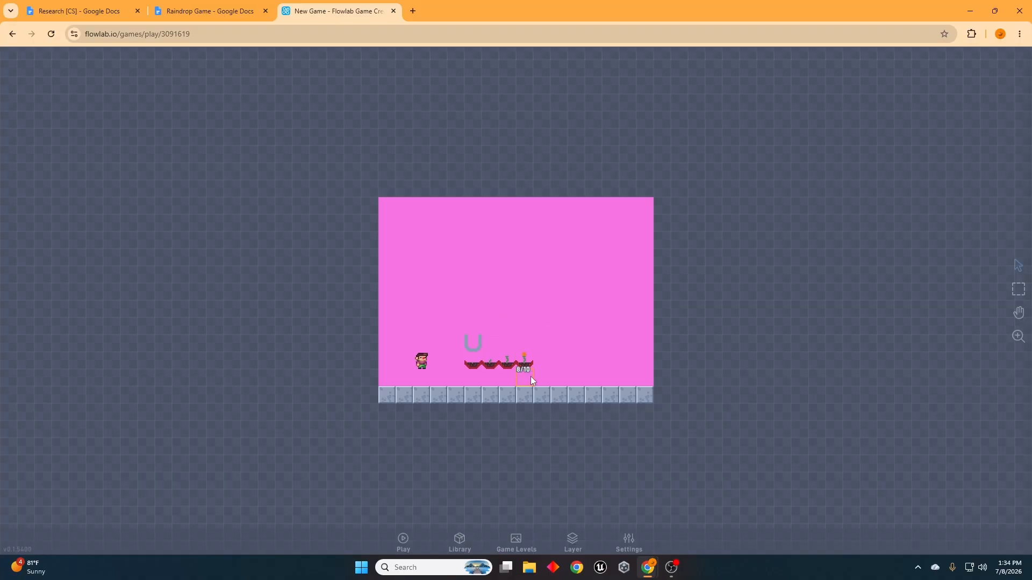
Set the background color of Level 1 to bright blue 0C92F4 in the game level settings.
left_click(523, 544)
left_click(532, 480)
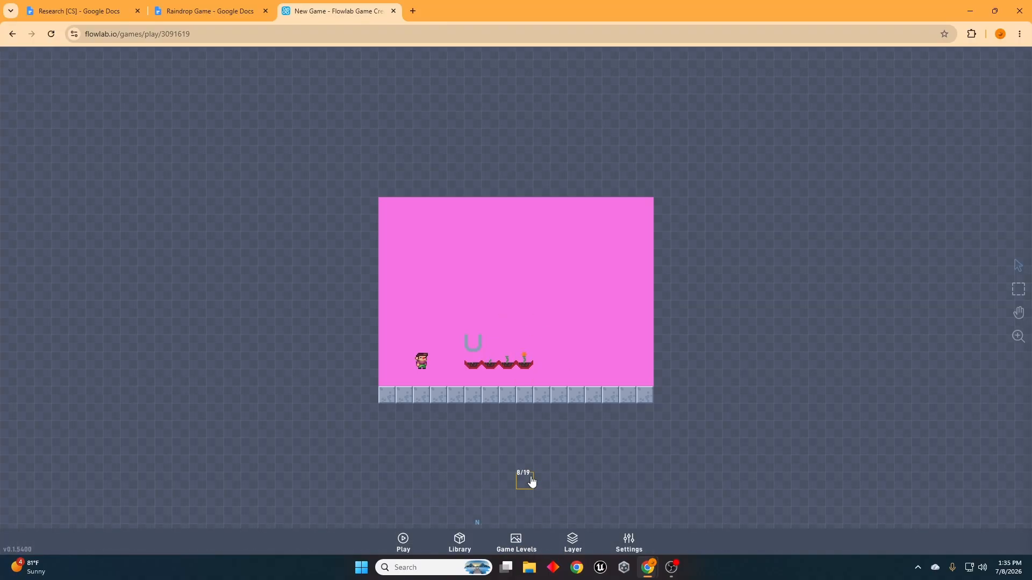
left_click(513, 540)
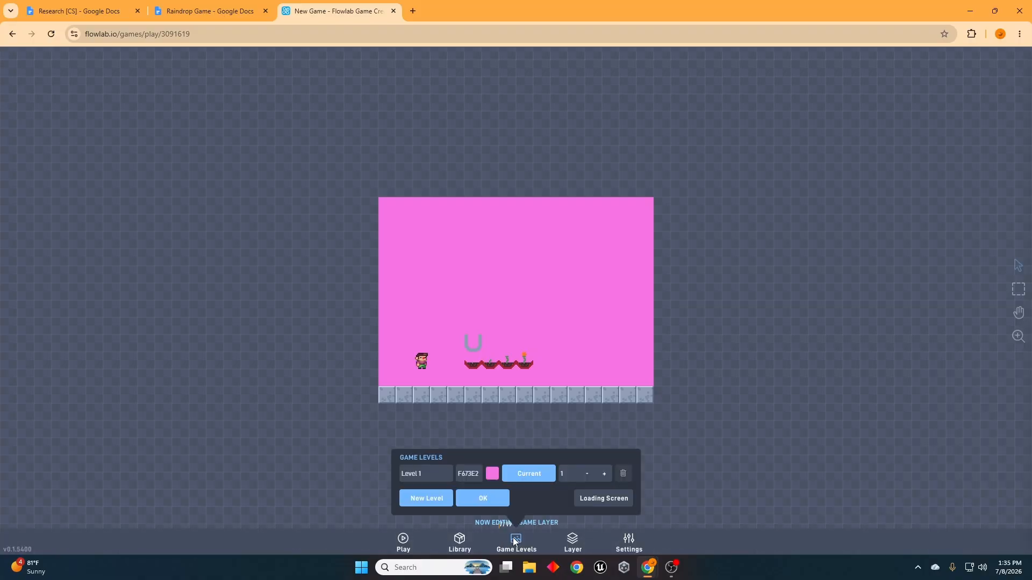
left_click(492, 474)
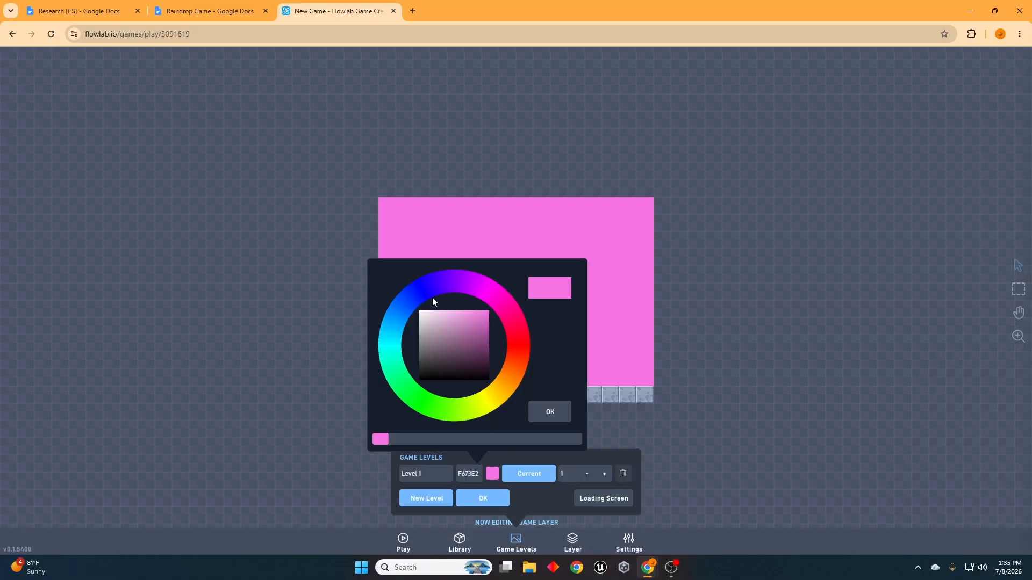
left_click(401, 311)
left_click(396, 321)
left_click(485, 317)
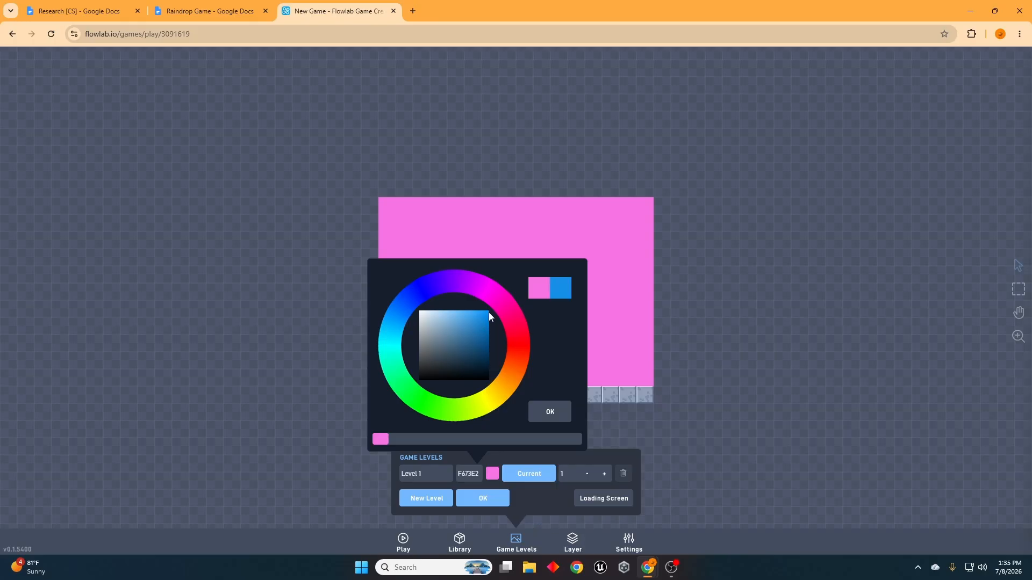
left_click(553, 410)
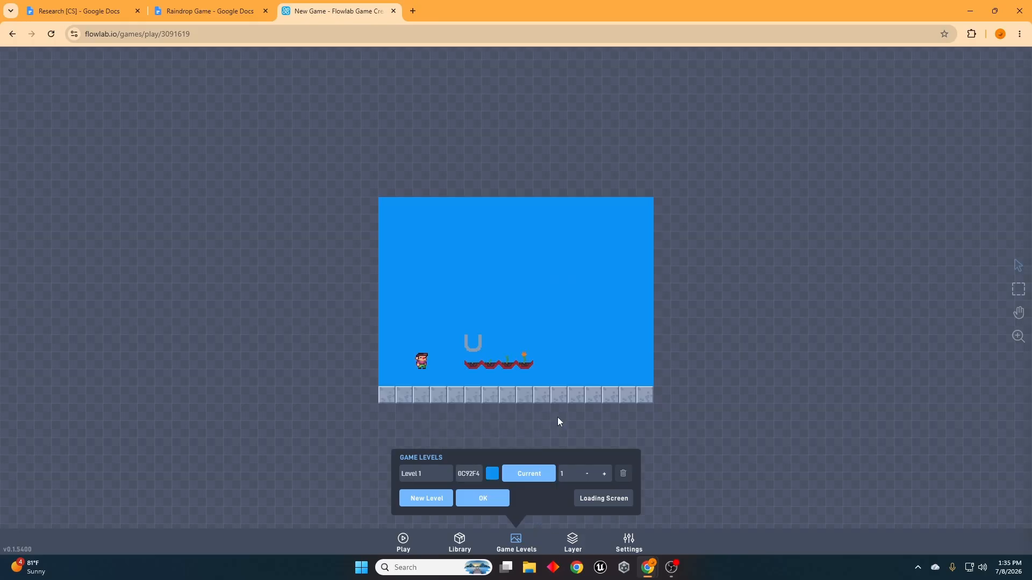
Change Level 1's background color to dark teal 017672.
left_click(492, 473)
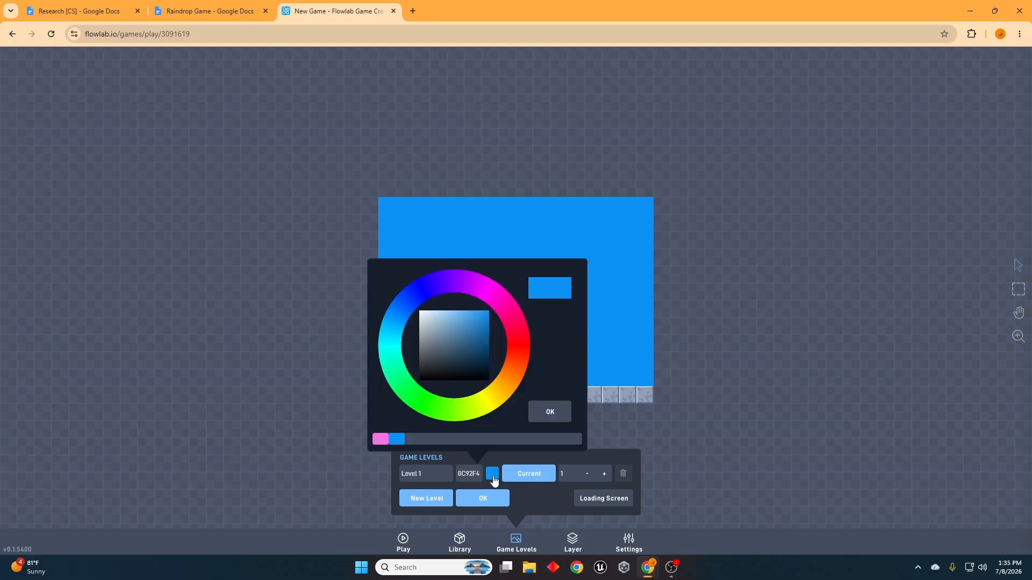
left_click(401, 368)
left_click(485, 349)
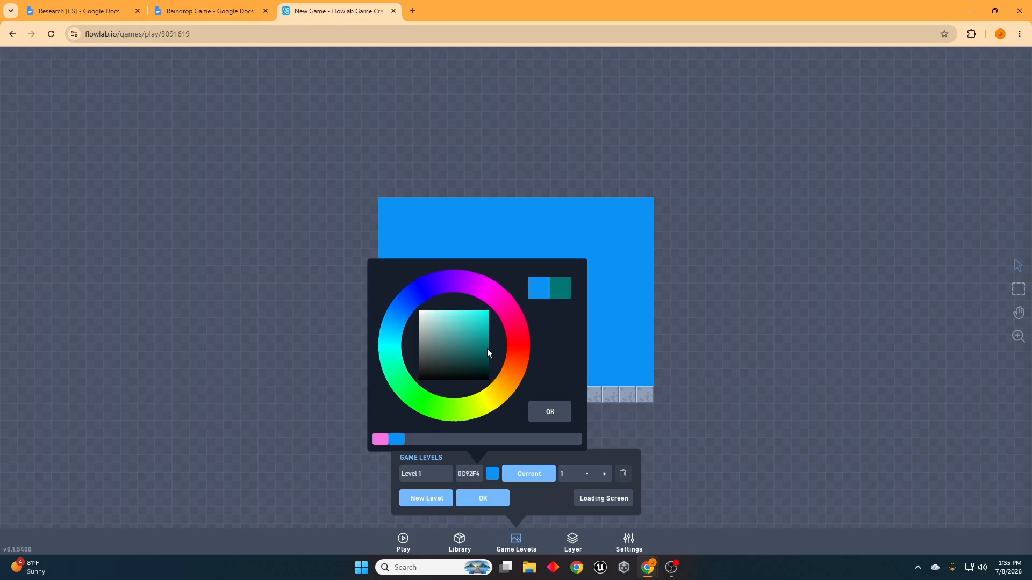
left_click(541, 415)
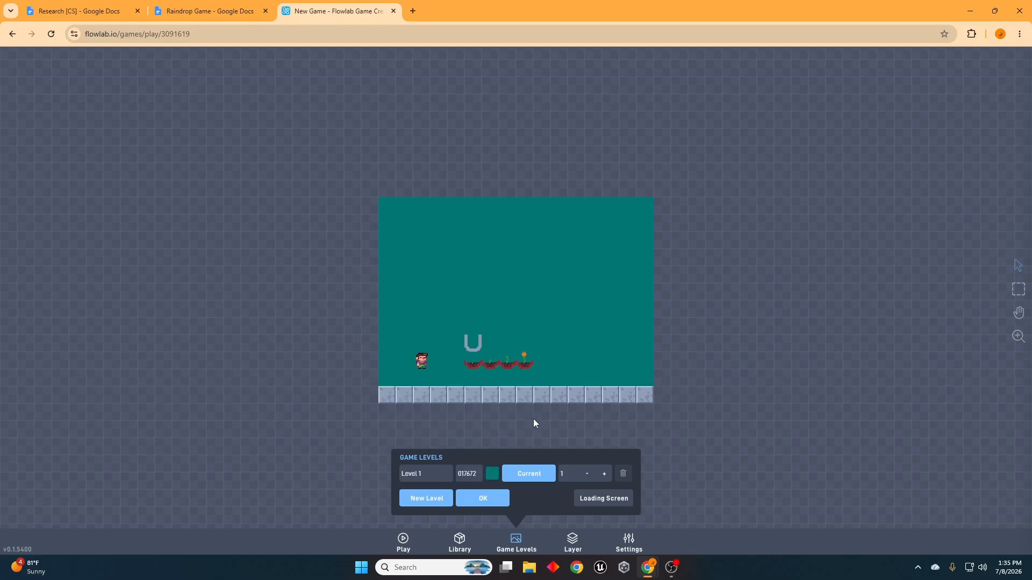
Change Level 1's background color to brown 904705.
left_click(493, 473)
left_click(511, 359)
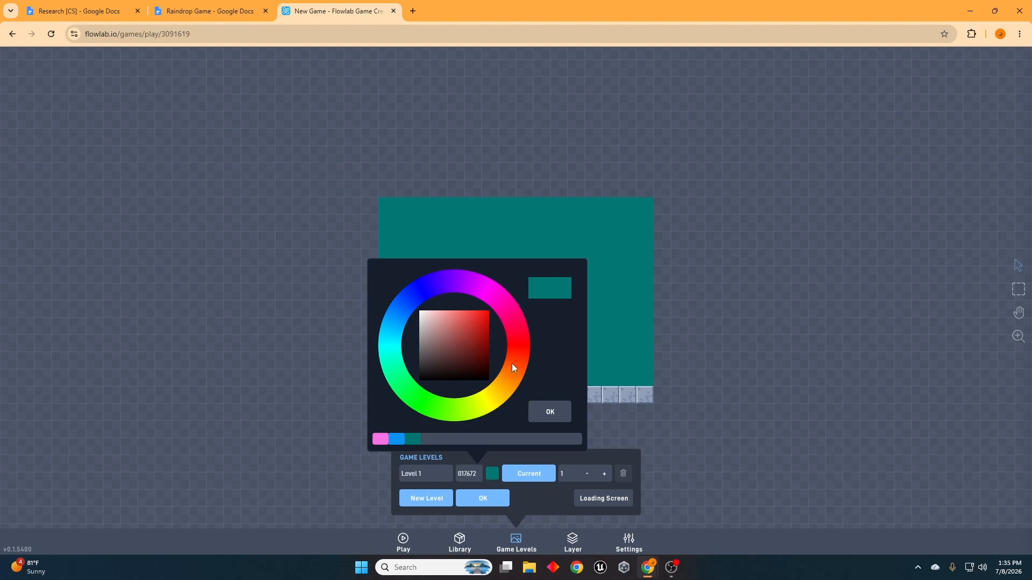
left_click(505, 376)
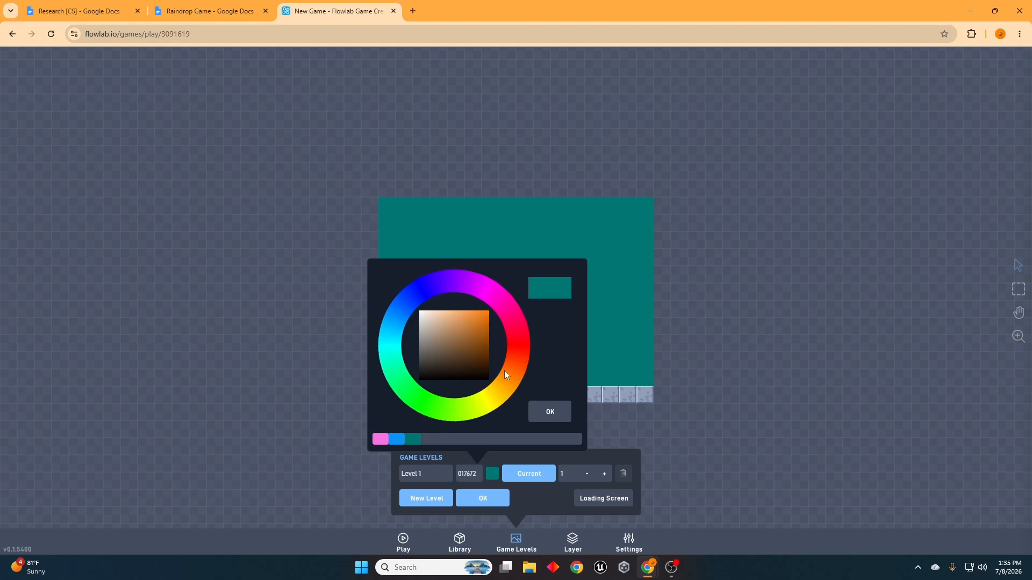
left_click(488, 348)
left_click_drag(488, 350, 485, 337)
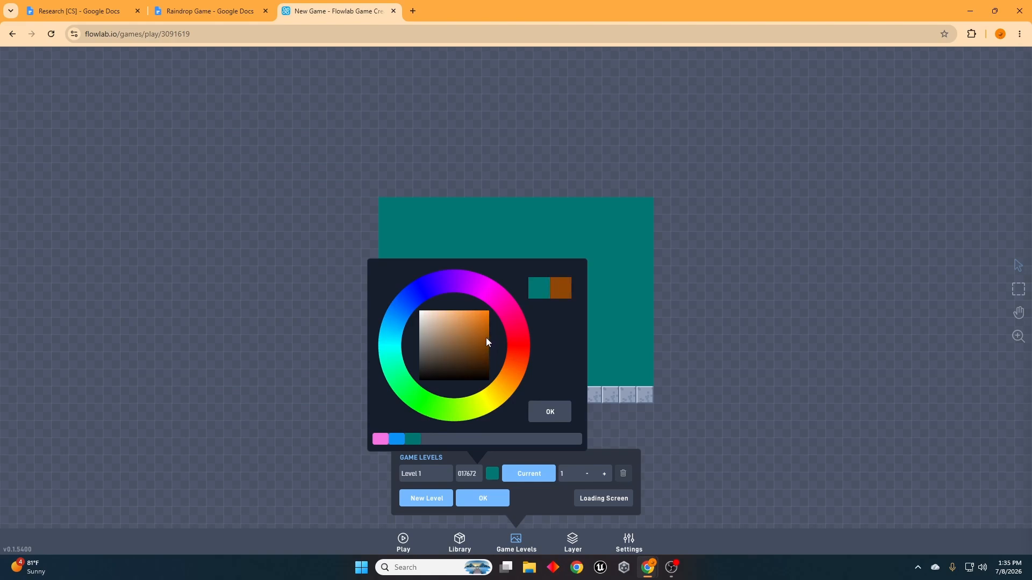
left_click(539, 412)
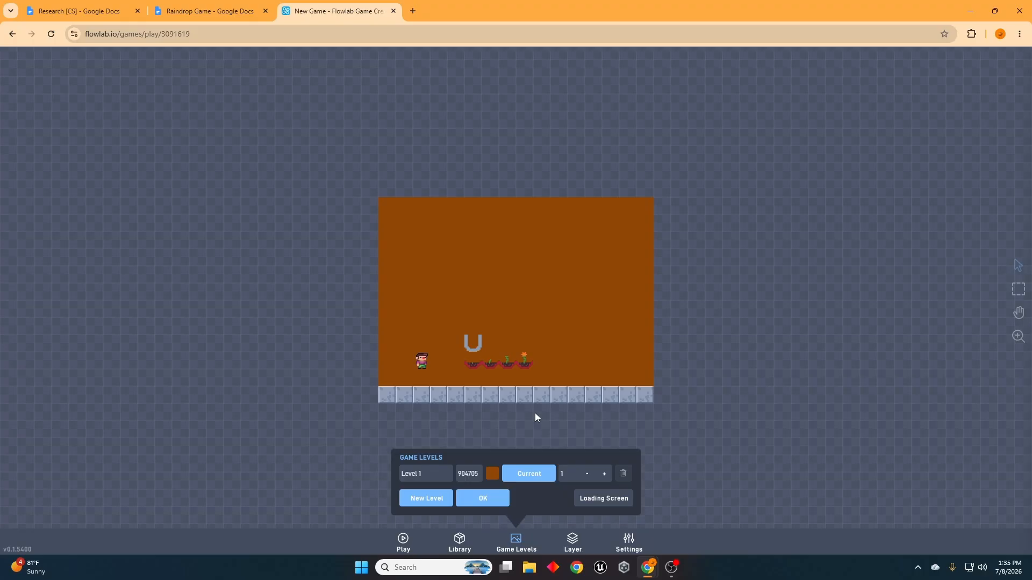
Change Level 1's background color to deep indigo 31078E and save the game level settings.
left_click(492, 473)
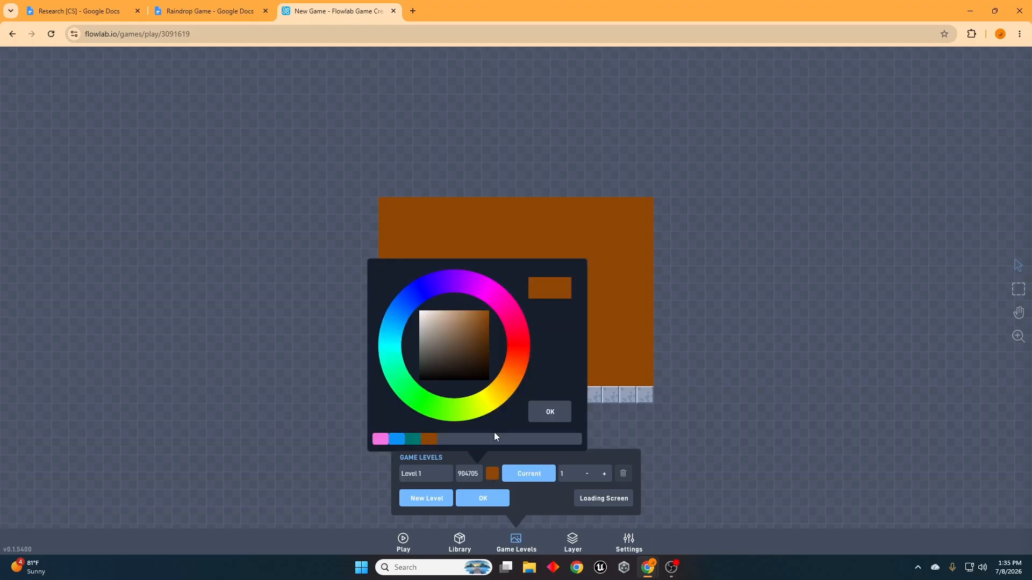
left_click(447, 282)
left_click_drag(488, 350, 486, 344)
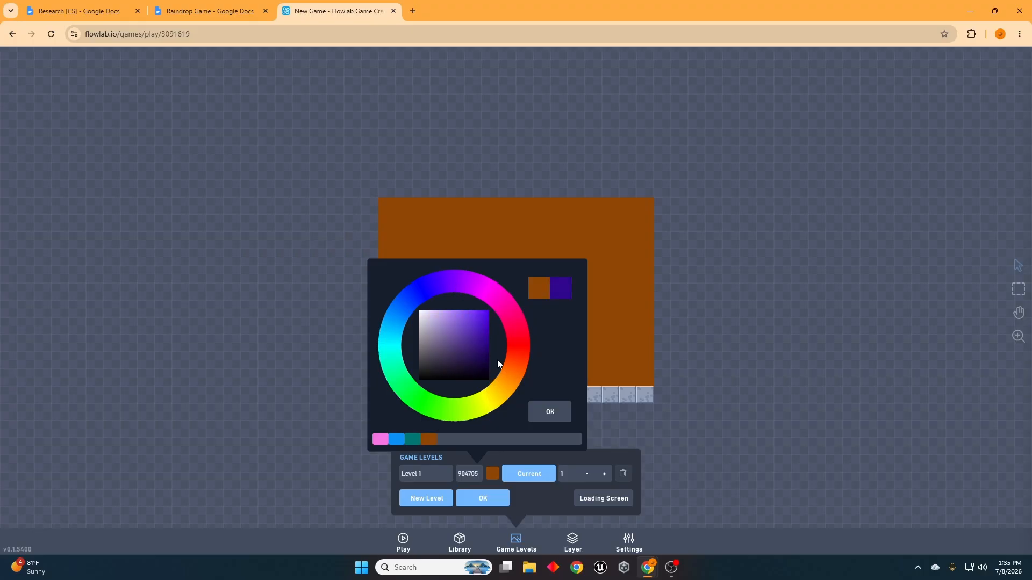
left_click(539, 411)
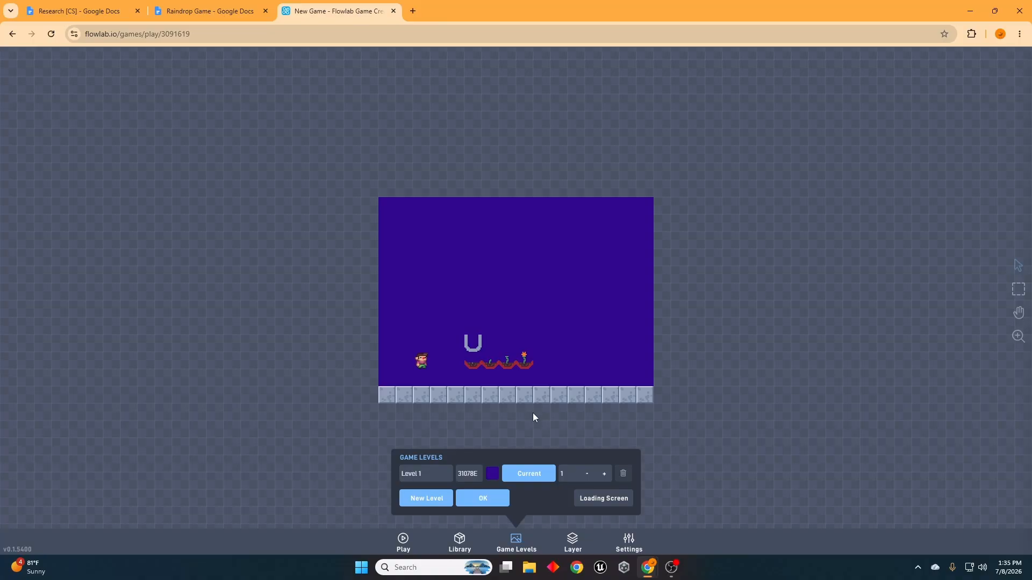
left_click(473, 499)
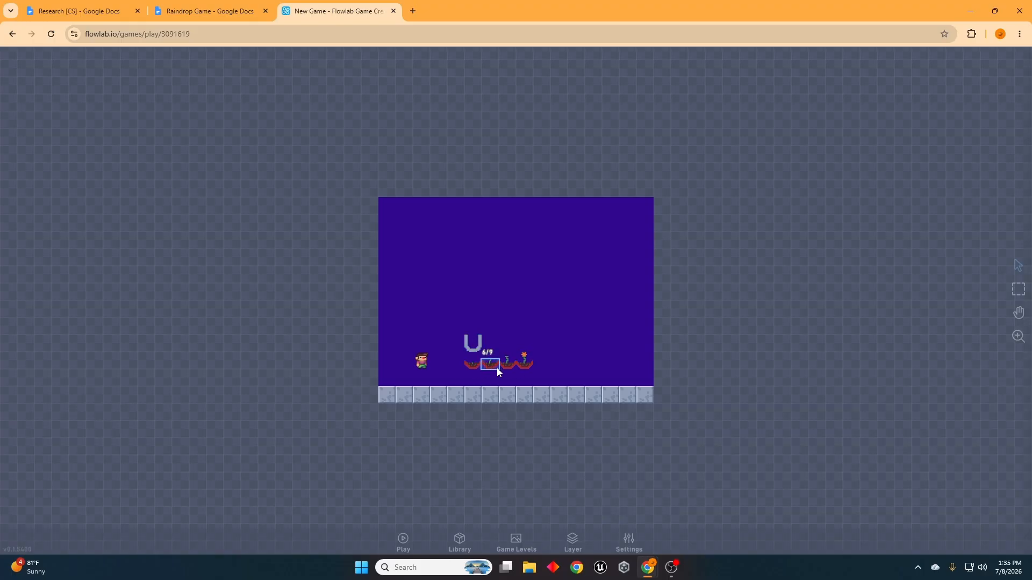
Delete the three flower pots with growing plants and move the remaining empty pot near the right end of the floor.
left_click(1019, 289)
left_click_drag(550, 336, 495, 374)
key("Delete")
left_click(1016, 269)
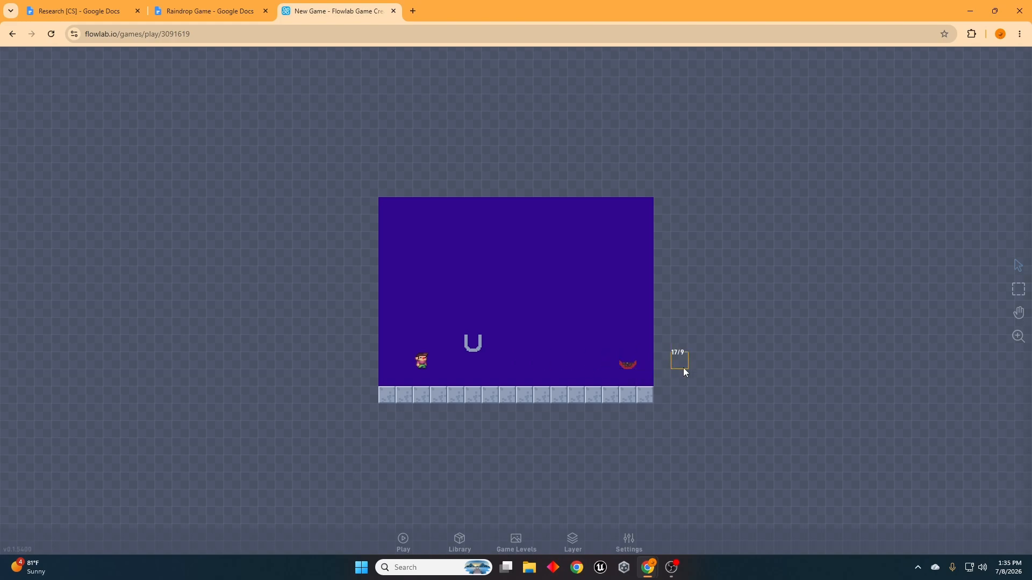
left_click_drag(700, 370, 547, 409)
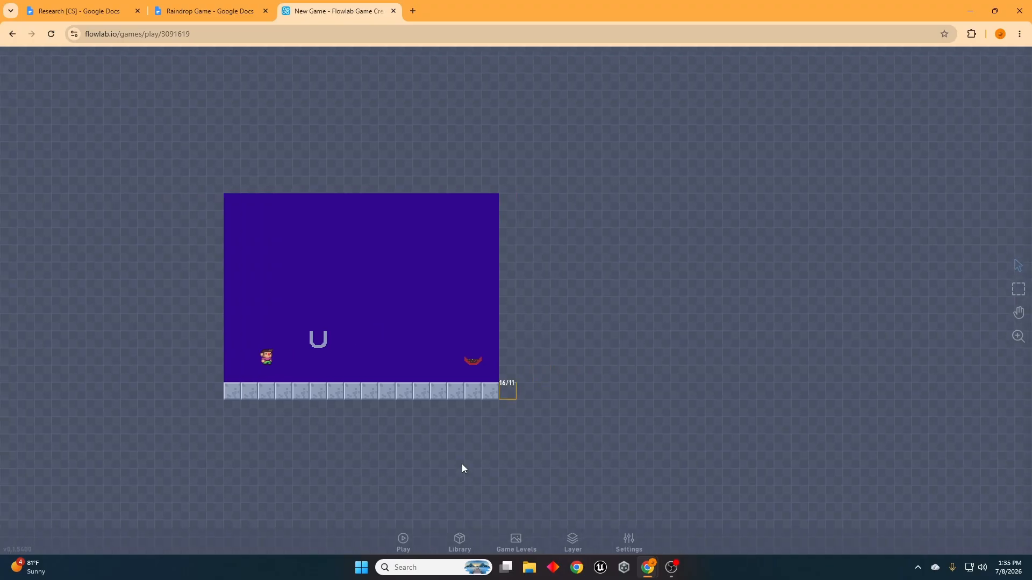
Play-test the level, reload the game page, walk the player right and left, and return to the editor.
left_click(403, 541)
key("Left")
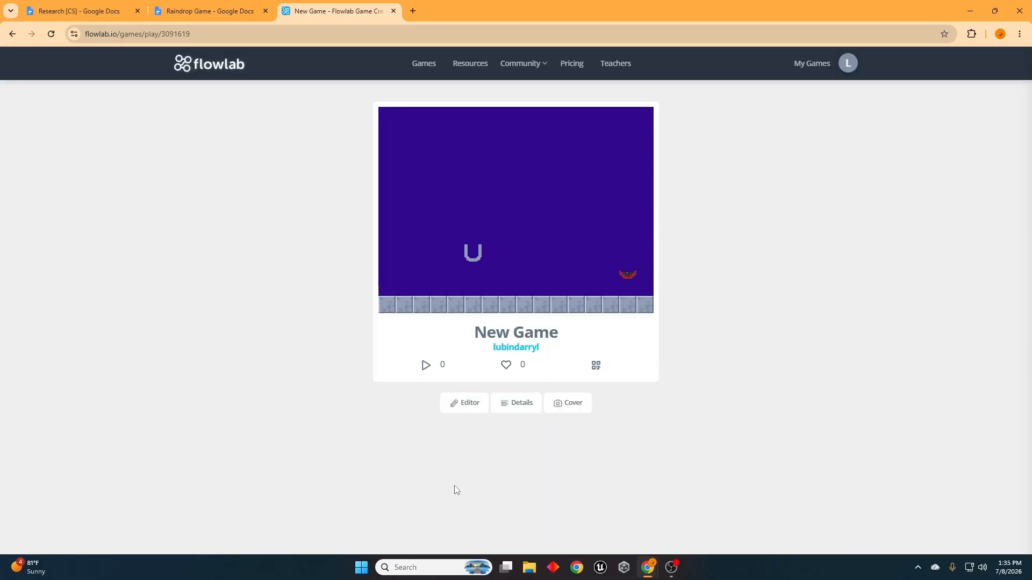
left_click(51, 34)
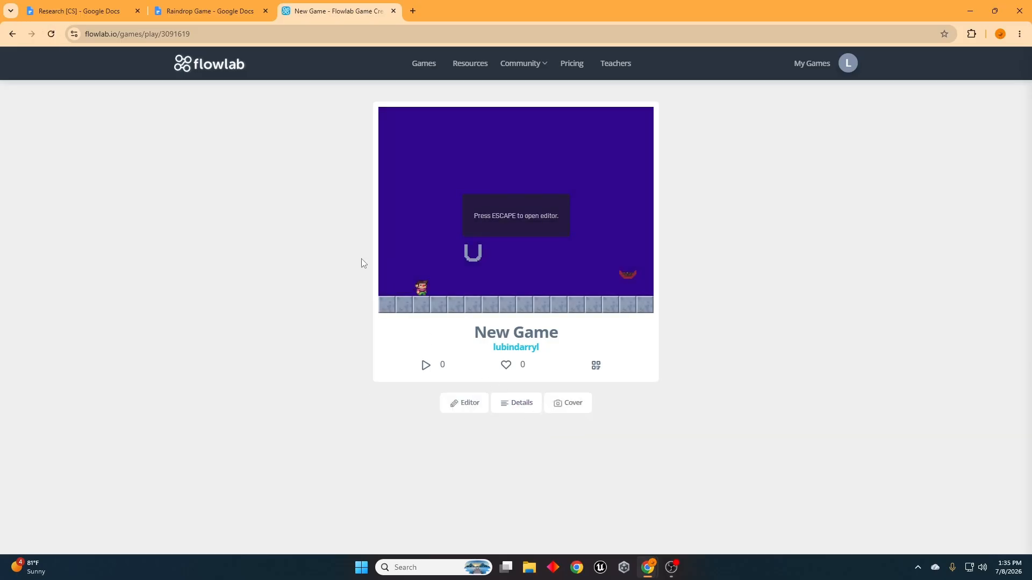
key("Right")
key("Right")
key("Left")
key("Left")
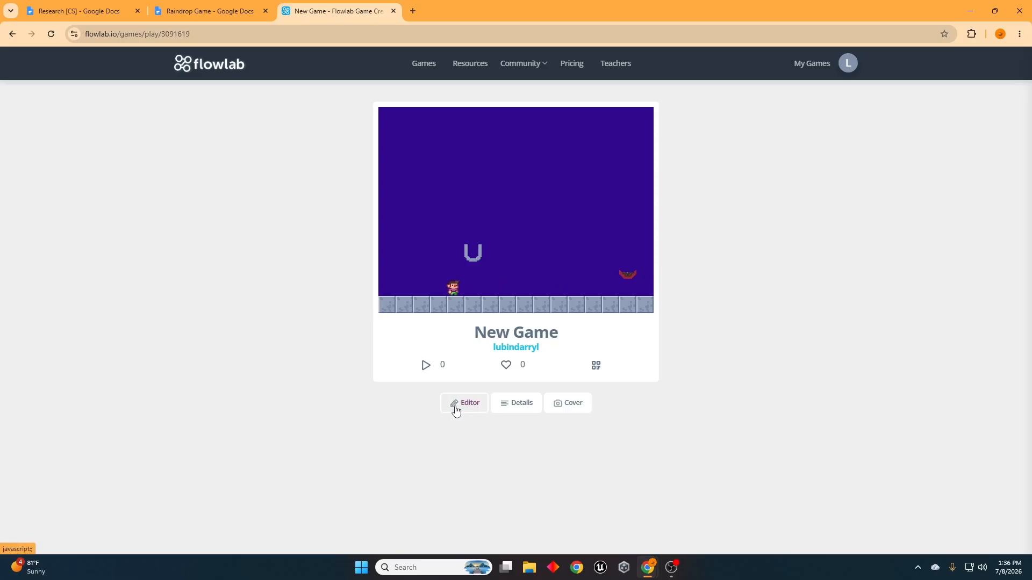
left_click(456, 410)
Clone the stone floor tile into rising platforms of 5, 6 and 6 tiles beyond the level's right edge, with the pot on the highest.
left_click(647, 400)
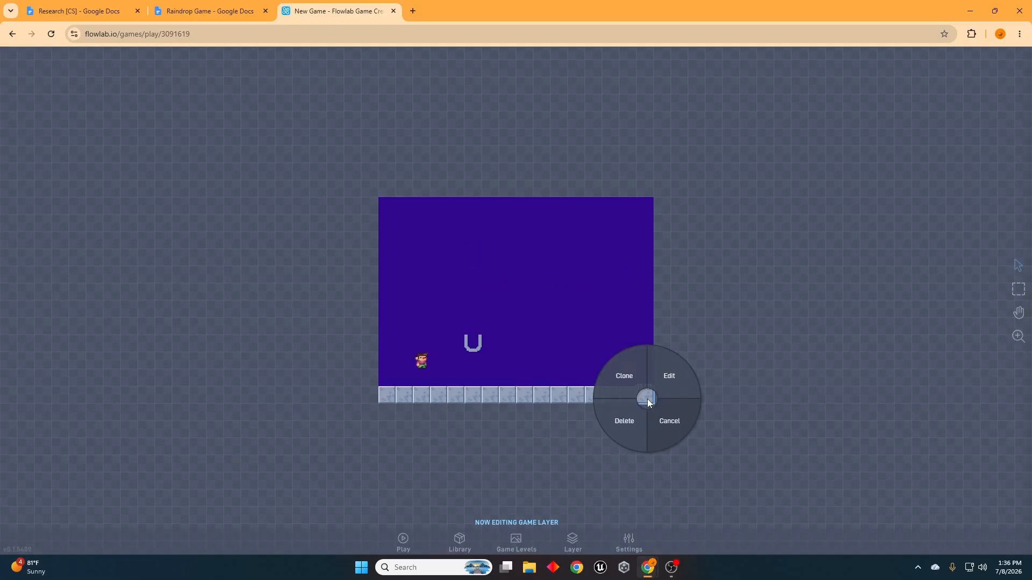
left_click(623, 376)
left_click(666, 379)
mouse_move(665, 379)
left_mouse_down()
mouse_move(720, 381)
mouse_move(747, 358)
mouse_move(832, 362)
mouse_move(943, 343)
left_mouse_up()
left_click(462, 540)
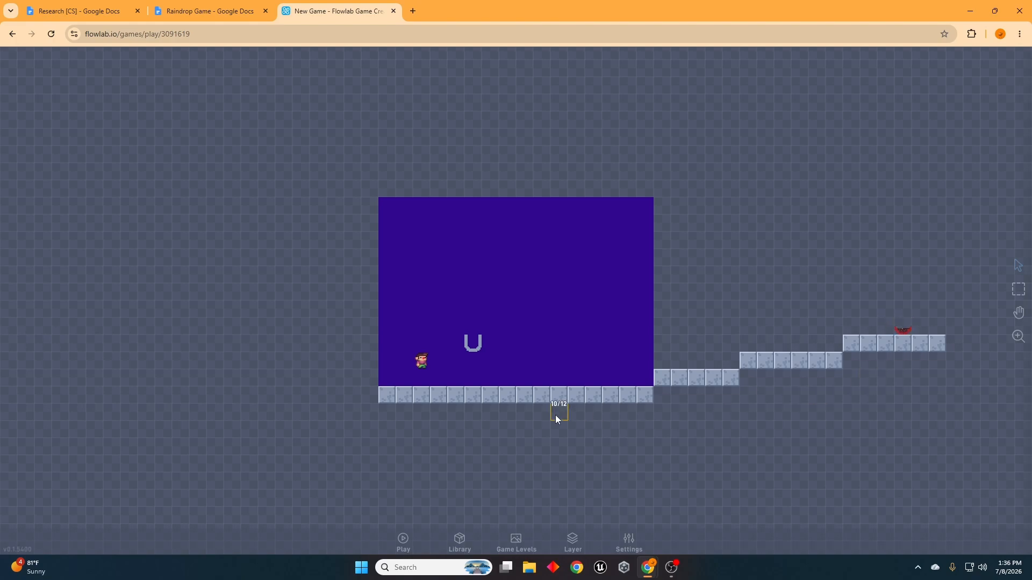
Create an object beneath the first raised platform tile and give it the grey square-spiral stone sprite from the Flowlab Sprites.
left_click(665, 396)
left_click(624, 382)
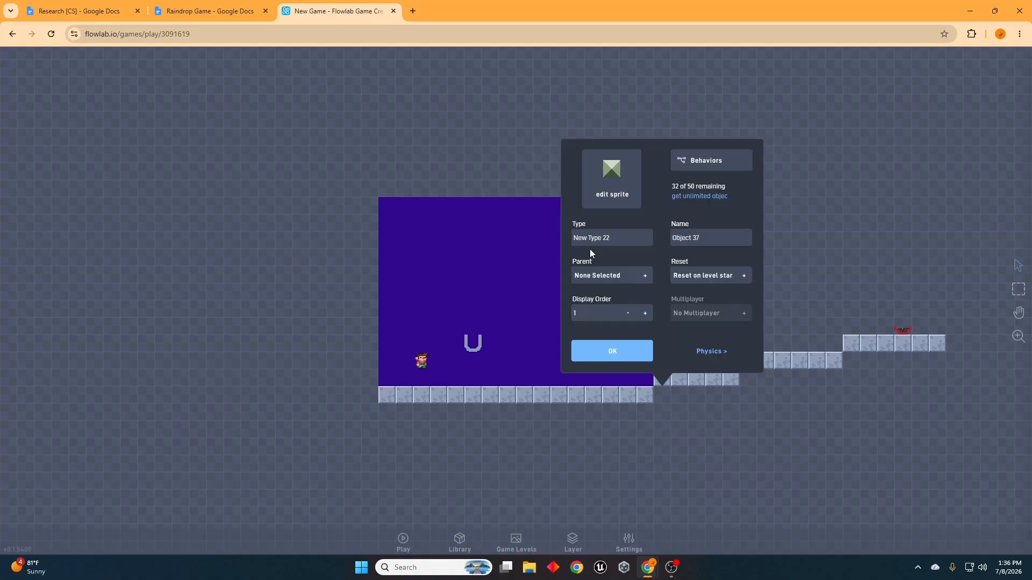
left_click(604, 210)
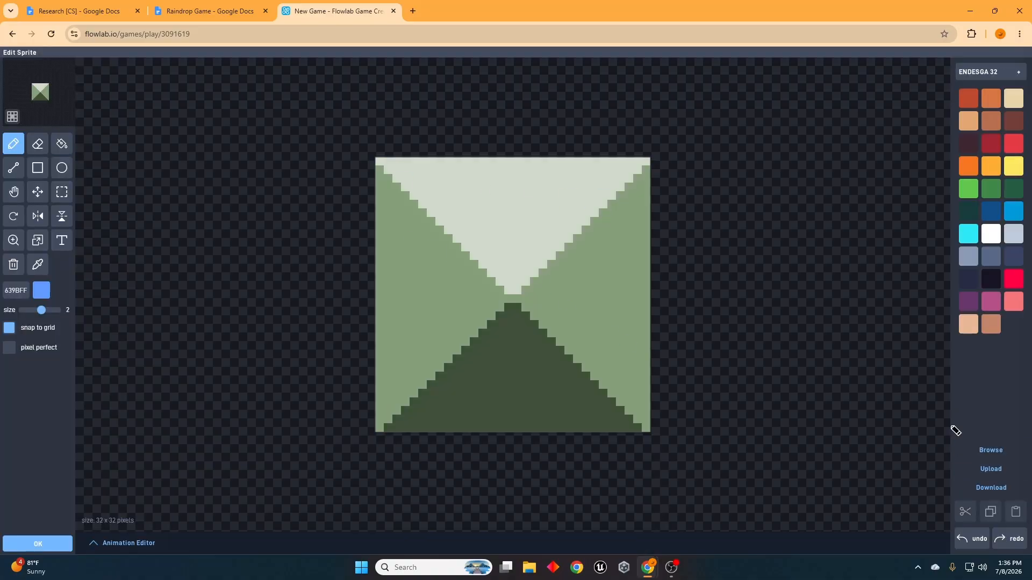
left_click(963, 450)
left_click(885, 73)
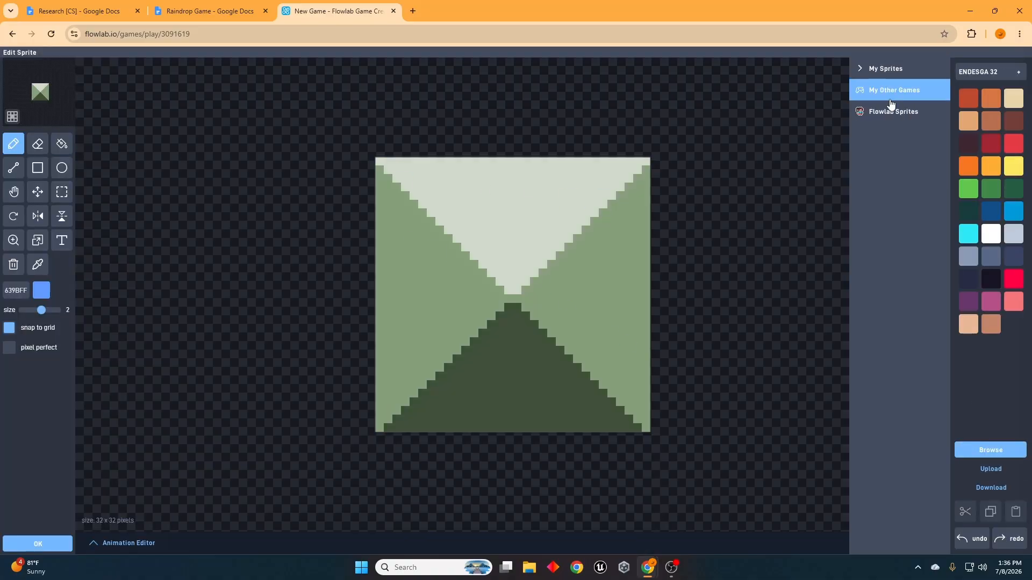
left_click(889, 115)
left_click(890, 145)
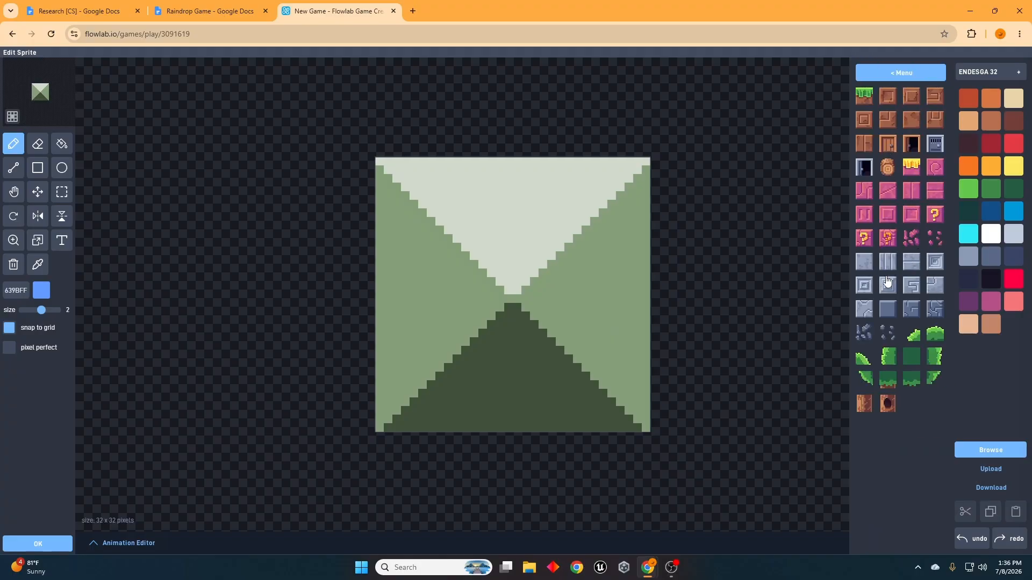
left_click(933, 266)
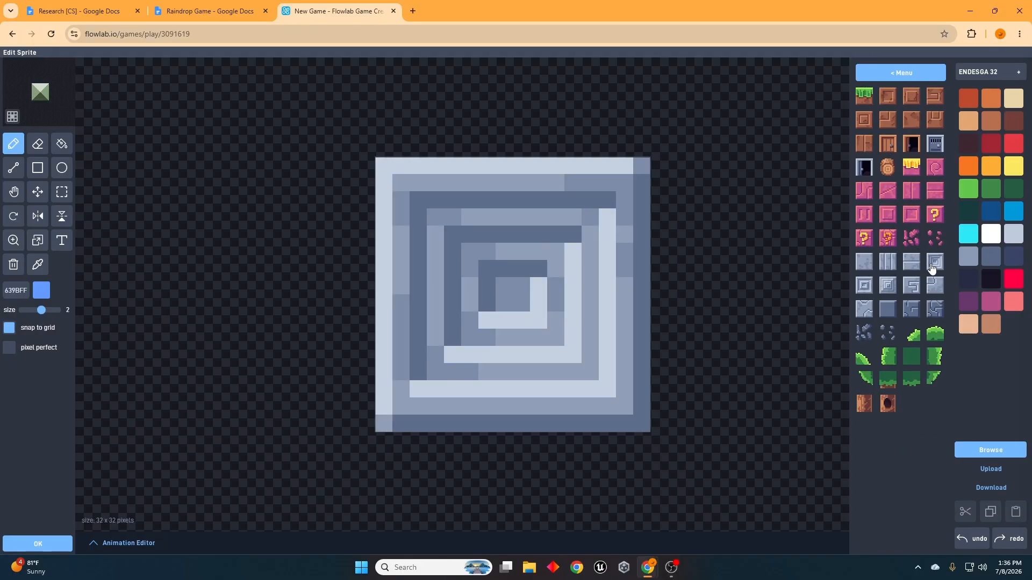
left_click(38, 544)
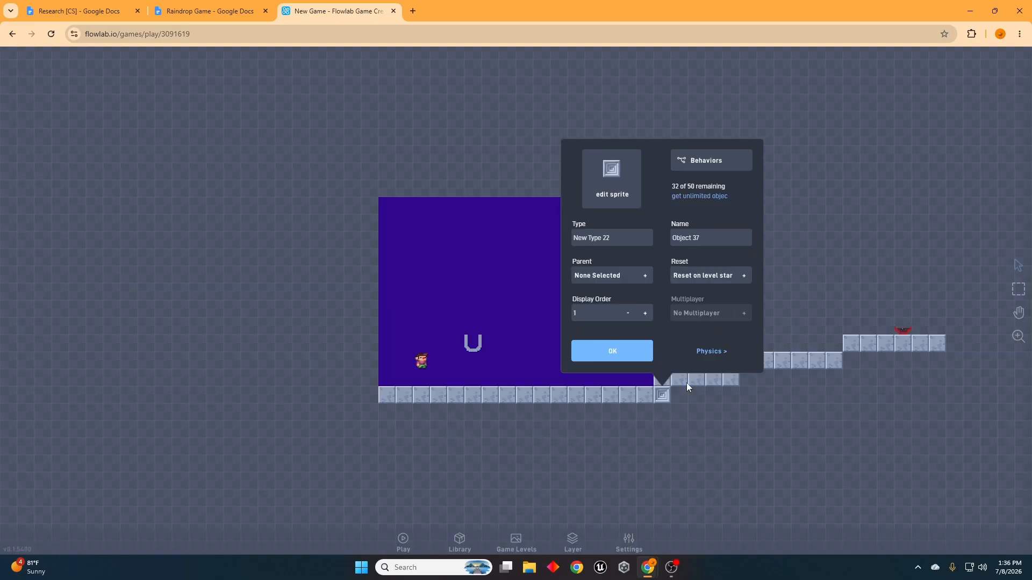
Set the spiral stone object's type to Groun and save the object.
left_click(612, 237)
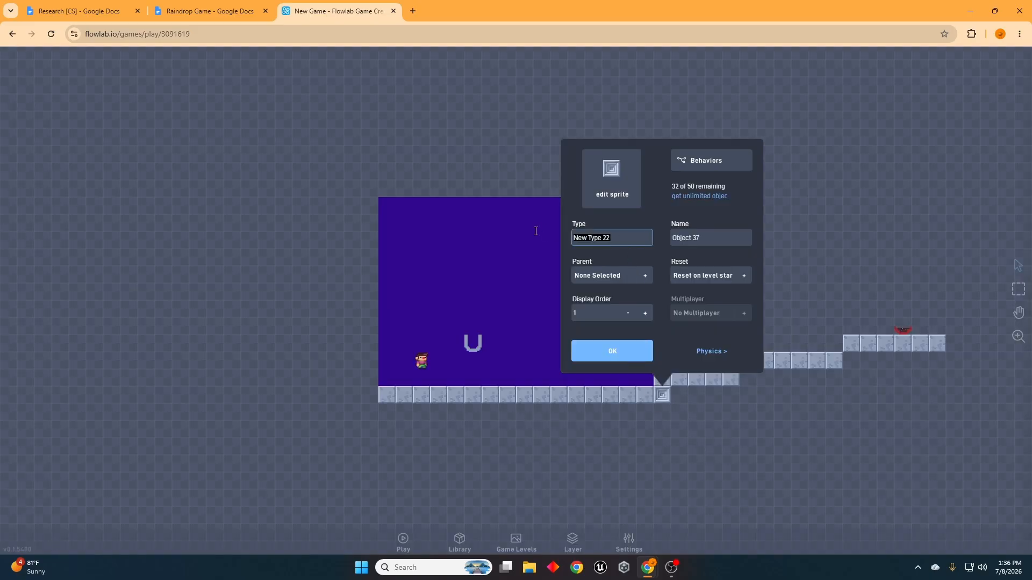
type("Groun")
left_click(612, 350)
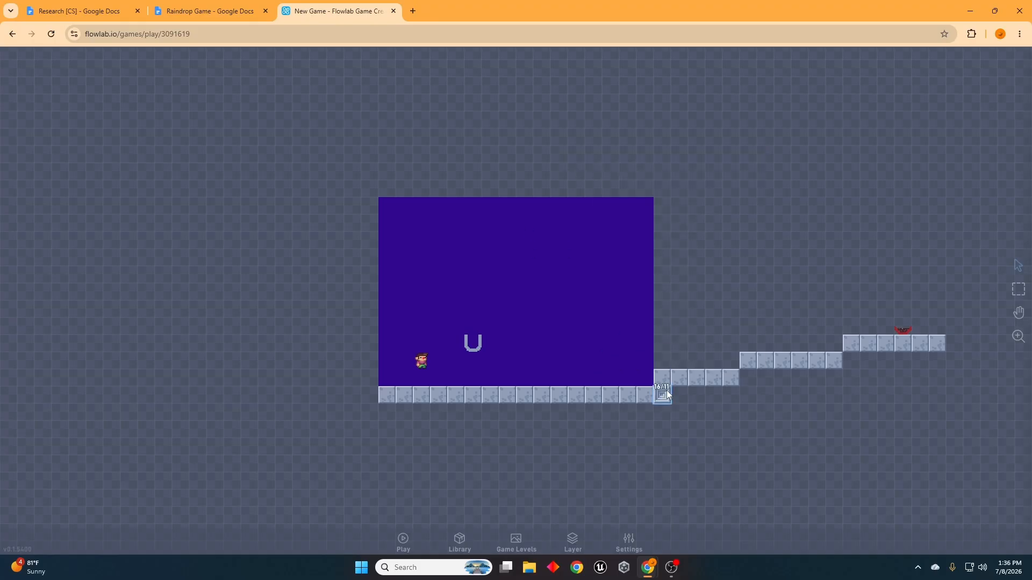
Clone the spiral stone block to fill all the space beneath the three raised platforms down to floor level.
left_click(663, 393)
left_click(644, 368)
mouse_move(662, 395)
left_mouse_down()
mouse_move(758, 382)
mouse_move(851, 396)
mouse_move(860, 359)
mouse_move(881, 393)
mouse_move(889, 359)
mouse_move(910, 396)
mouse_move(938, 359)
mouse_move(939, 396)
left_mouse_up()
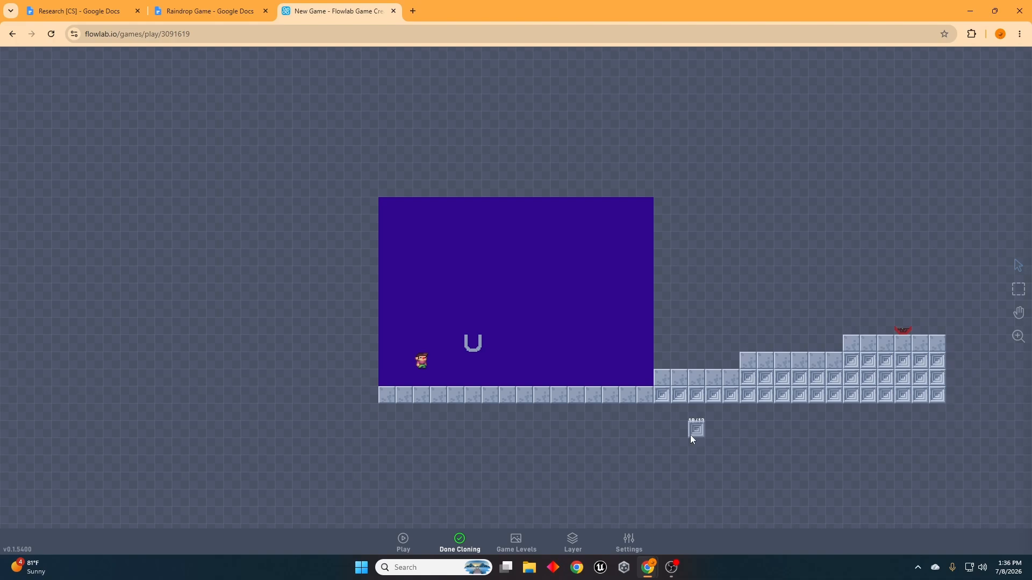
left_click(451, 540)
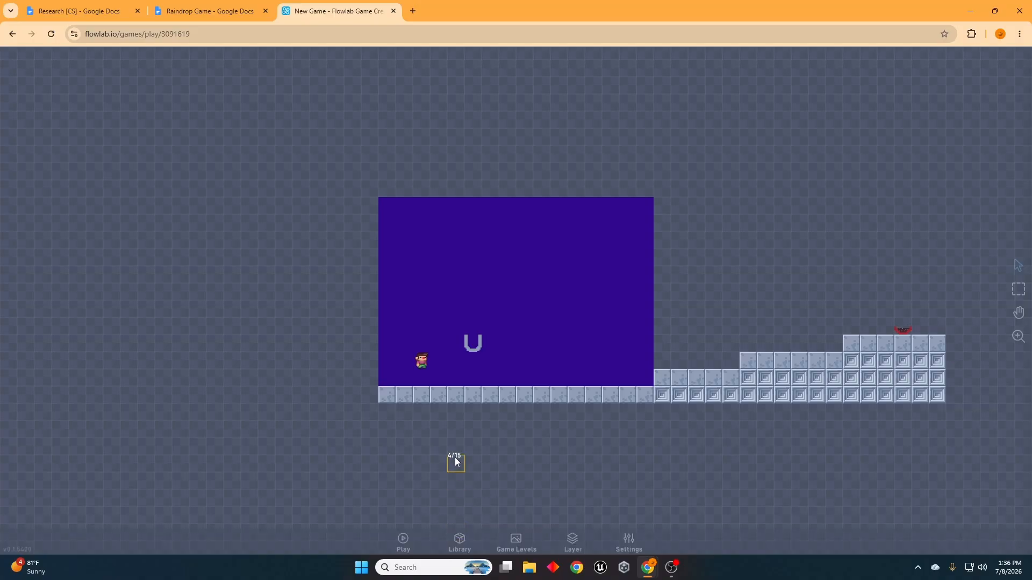
Create an object just outside the level's left edge above floor height and set its type to Collision.
left_click(371, 372)
left_click(335, 366)
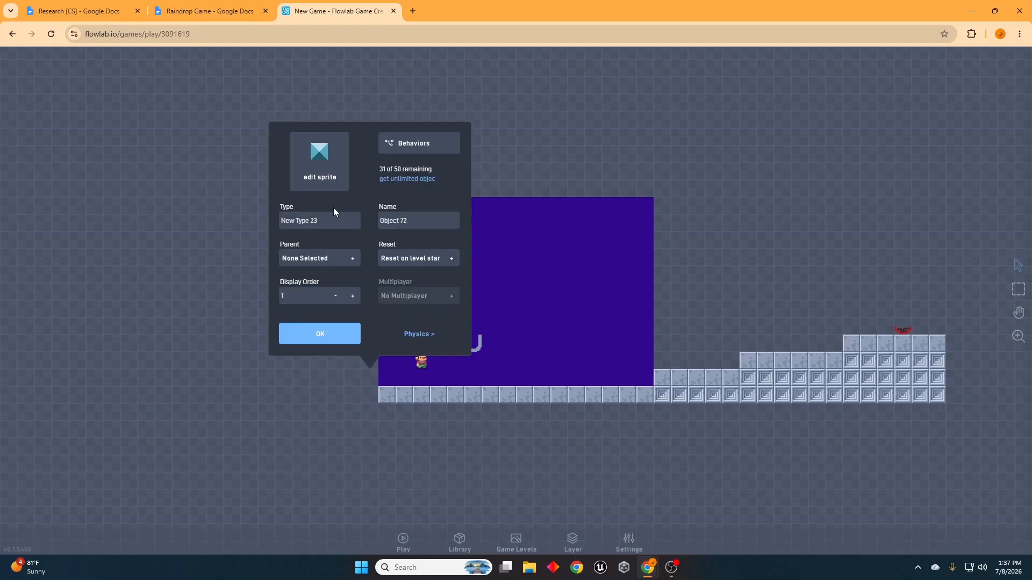
left_click(301, 219)
type("Collision")
Clear the Collision object's sprite and draw a white FFFFFF square outline, 2 pixels thick, around the canvas border.
left_click(309, 182)
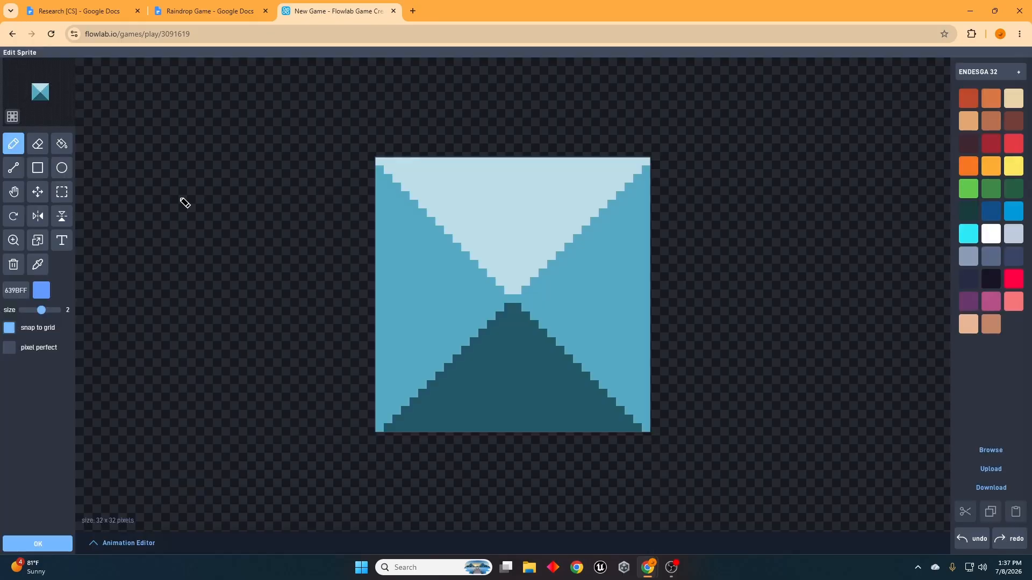
left_click(14, 264)
left_click(68, 275)
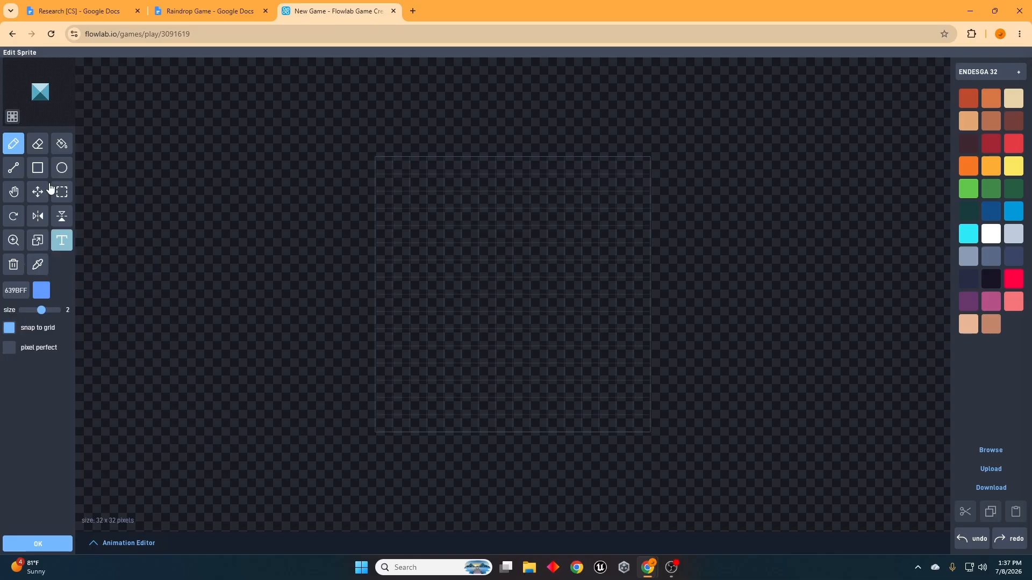
left_click(385, 182)
left_click(990, 234)
mouse_move(383, 166)
left_mouse_down()
mouse_move(635, 171)
mouse_move(644, 366)
mouse_move(586, 424)
mouse_move(390, 420)
mouse_move(383, 178)
left_mouse_up()
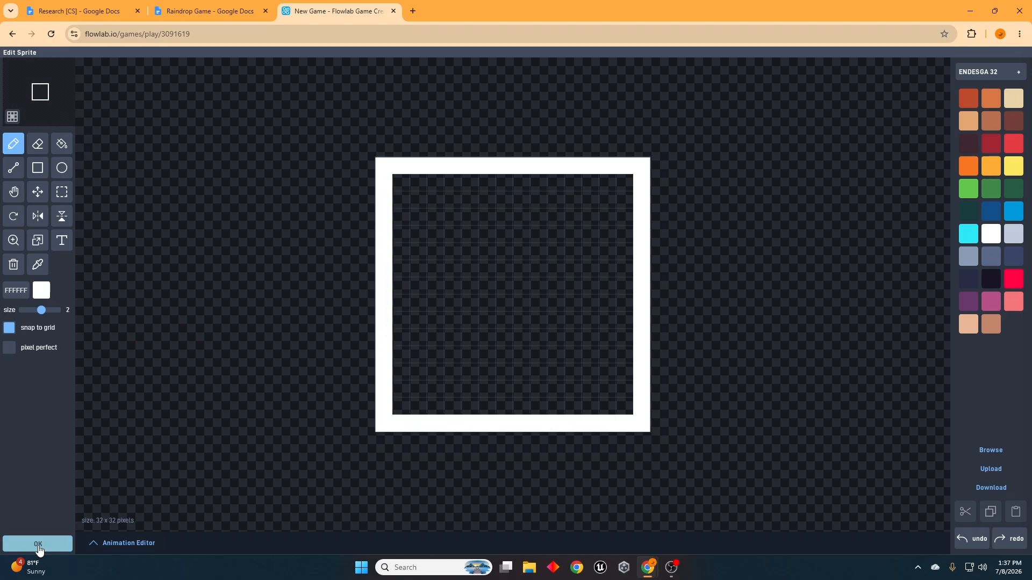
left_click(38, 545)
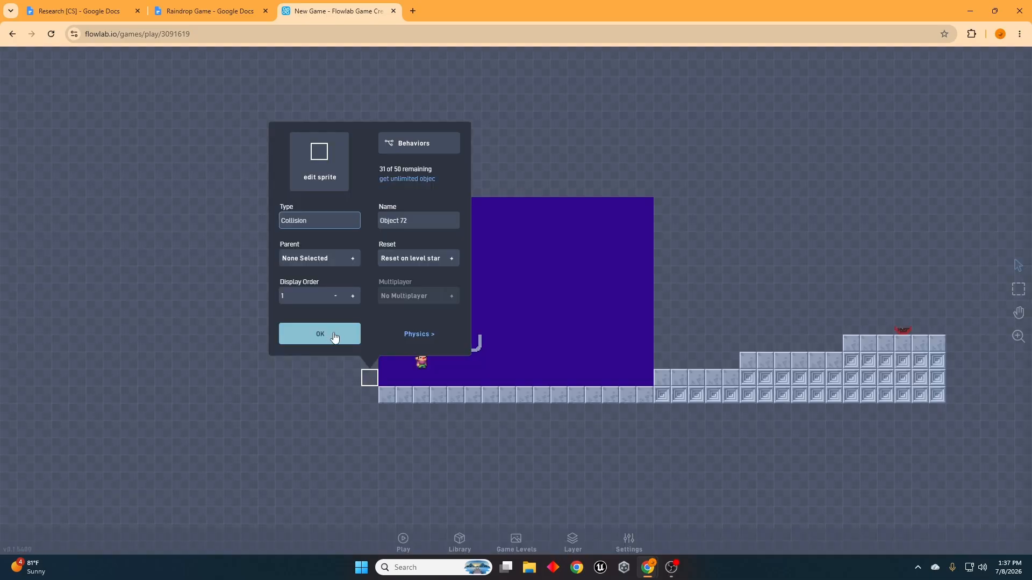
Review the Collision object's behaviors and physics settings and save the object.
left_click(411, 145)
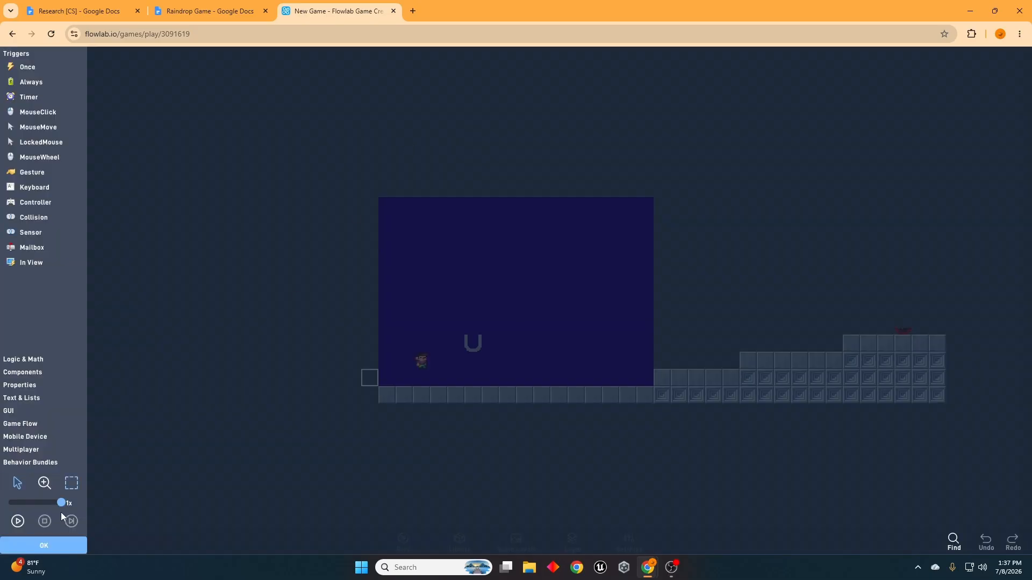
left_click(47, 545)
left_click(418, 334)
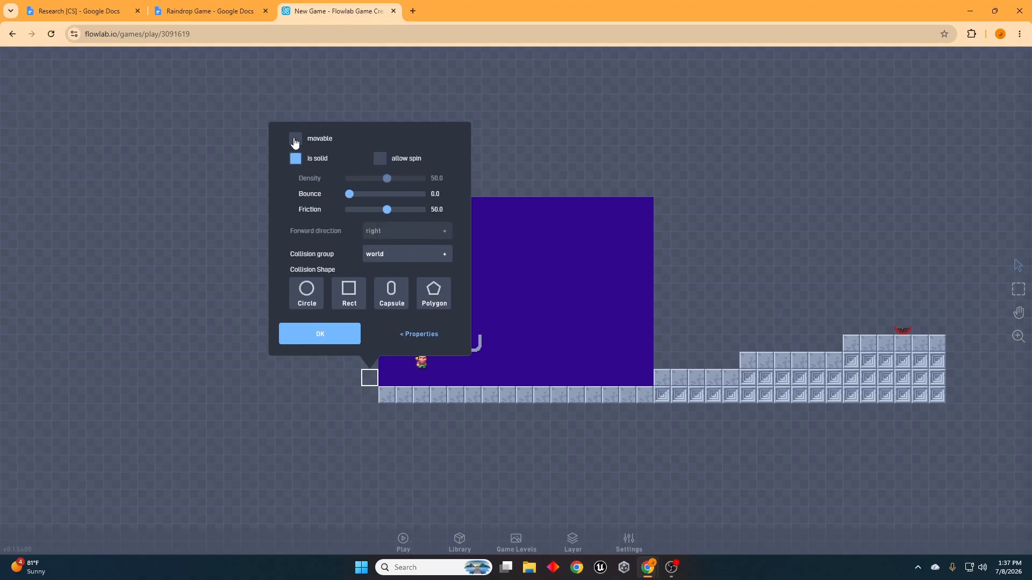
left_click(320, 339)
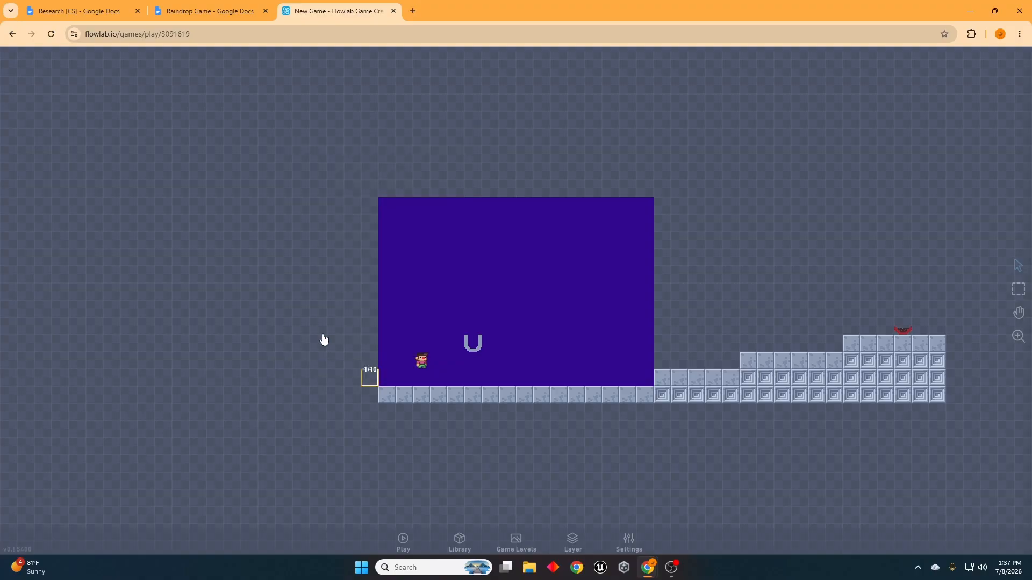
Clone the Collision block into a 12-block wall along the level's left edge and an 11-block wall beyond the highest platform's right end.
left_click(373, 383)
left_click(352, 378)
left_click_drag(367, 355, 366, 256)
left_click(369, 394)
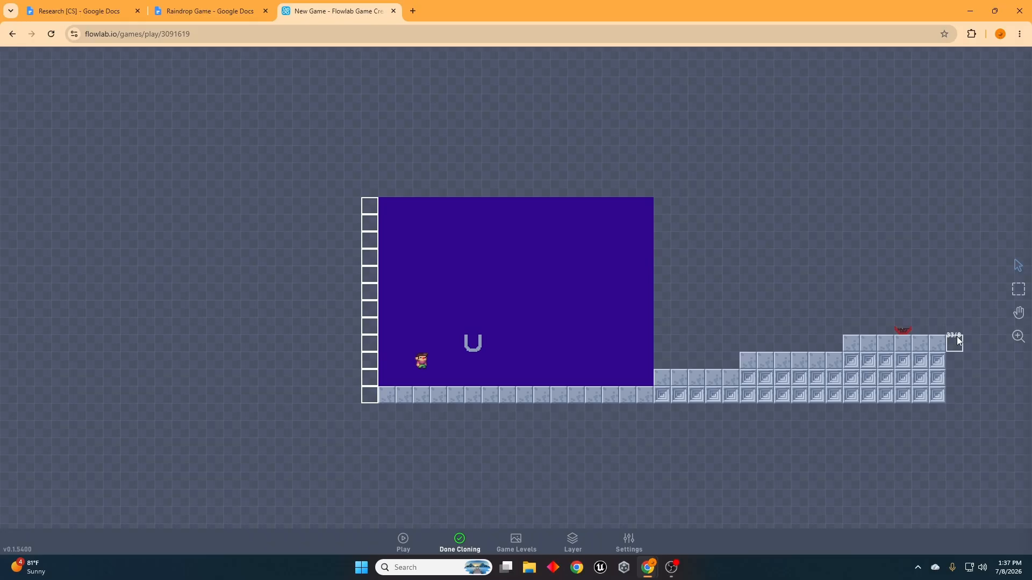
left_click_drag(955, 326, 955, 153)
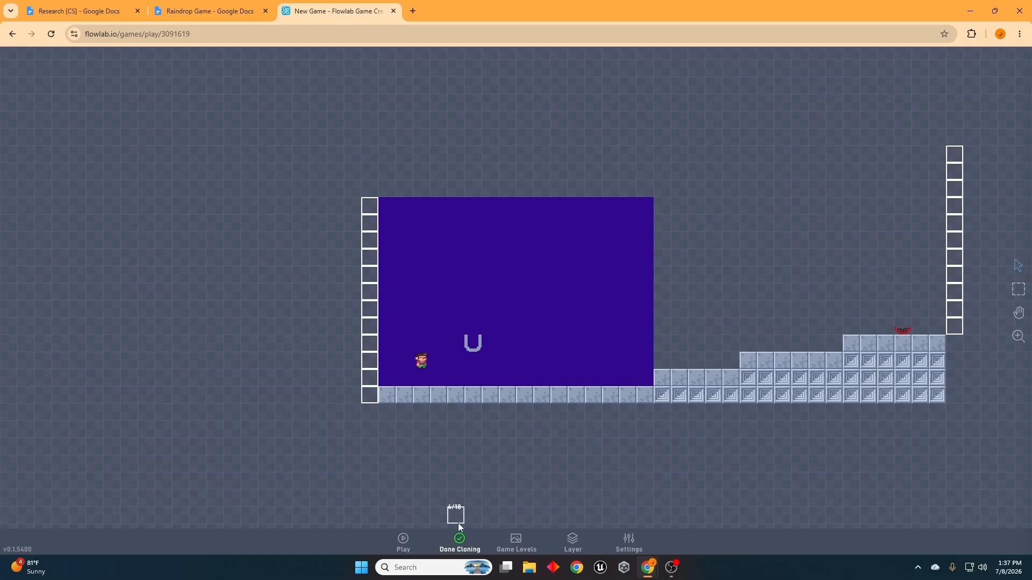
left_click(459, 541)
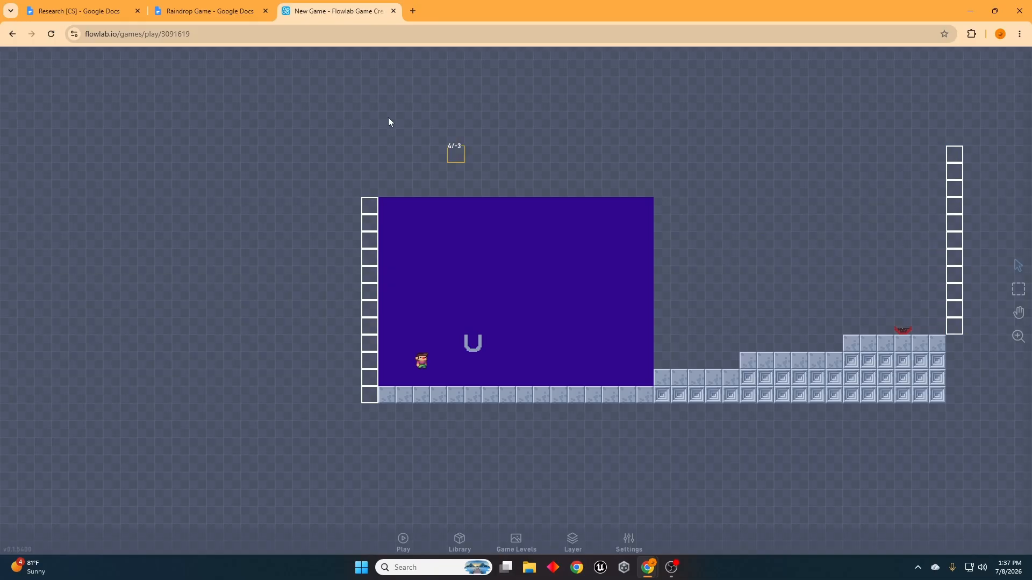
In the Raindrop Game document in Google Docs, strike through all of step 3 and place the cursor on item 4.
left_click(209, 12)
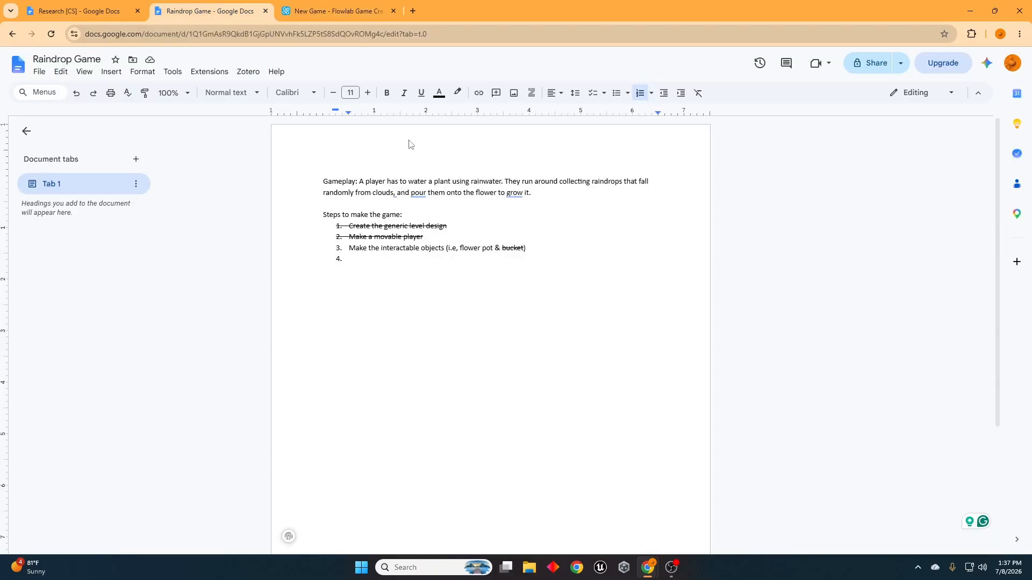
key("ctrl+shift+Left")
key("ctrl+shift+Left")
key("ctrl+shift+Left")
key("ctrl+shift+Left")
key("ctrl+shift+Left")
key("ctrl+shift+Left")
key("ctrl+shift+Left")
key("ctrl+shift+Left")
key("ctrl+shift+Left")
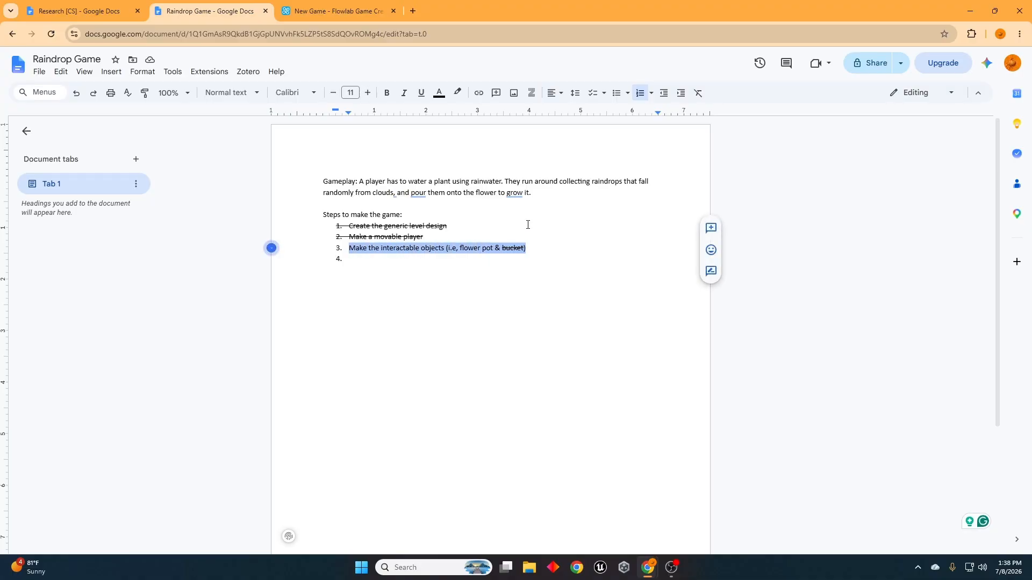
key("alt+shift+5")
left_click(375, 264)
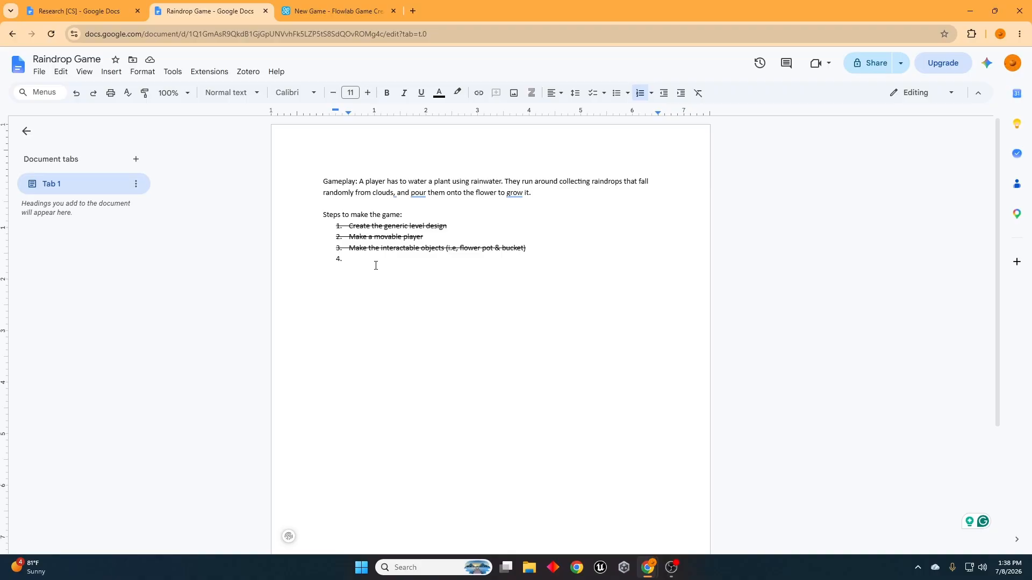
Write "Add clouds and raindrops" as item 4 of the game plan and switch to the Flowlab game.
type("Add clouds and raindrops")
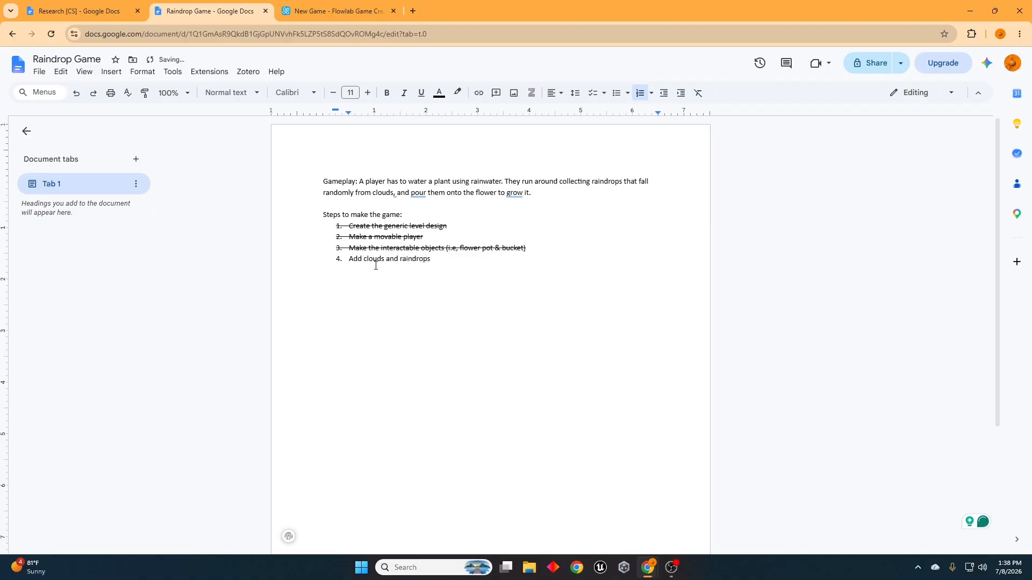
left_click(345, 5)
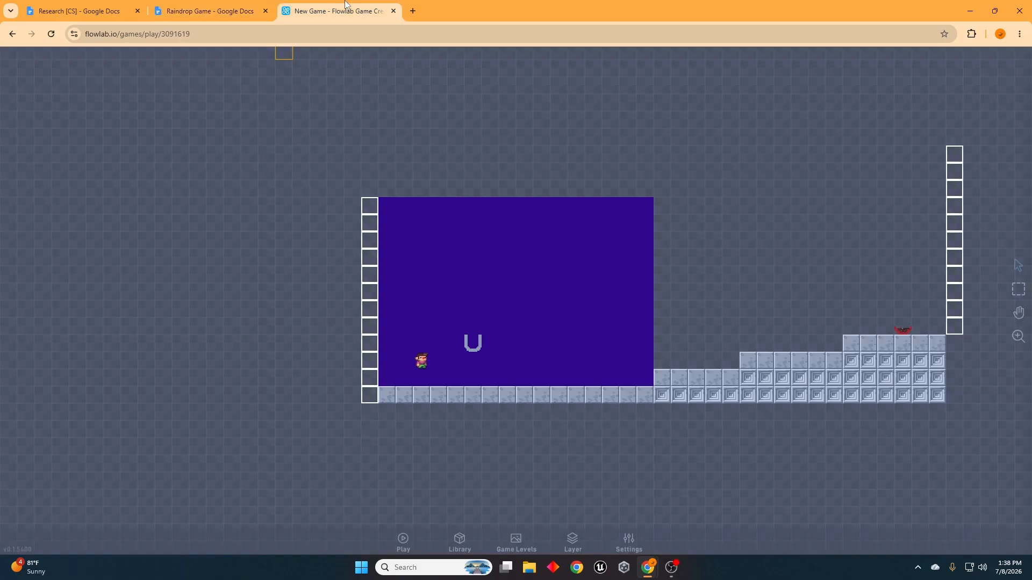
Create a new object in the purple level area and replace its default sprite with a freehand white cloud outline.
left_click(436, 305)
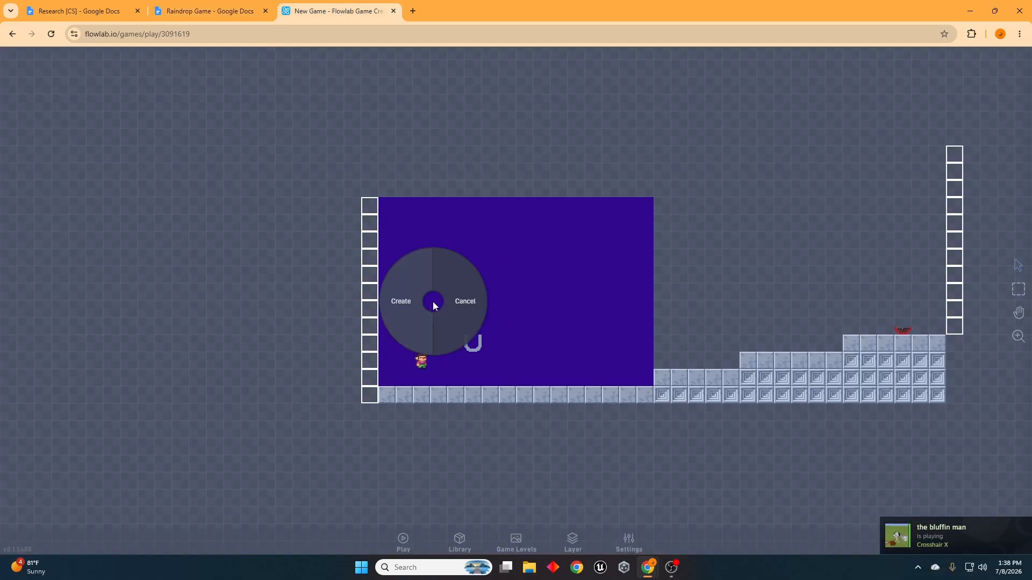
left_click(411, 301)
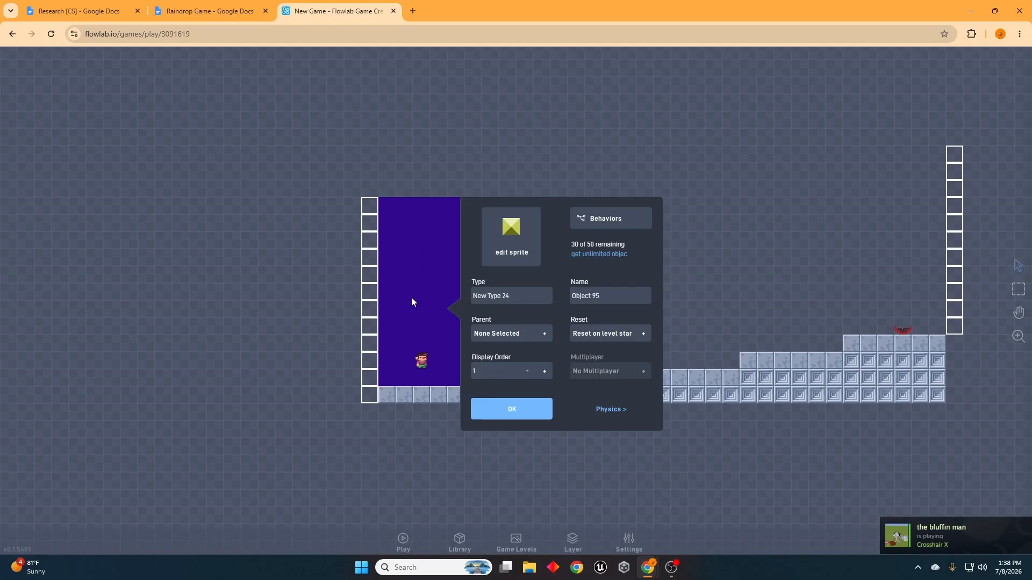
left_click(502, 247)
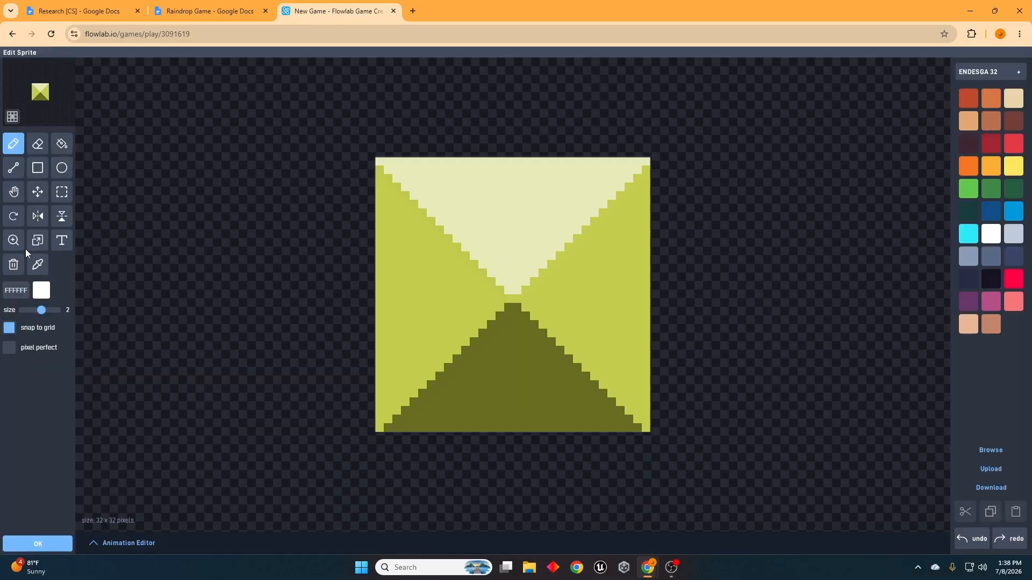
left_click(14, 274)
left_click(70, 273)
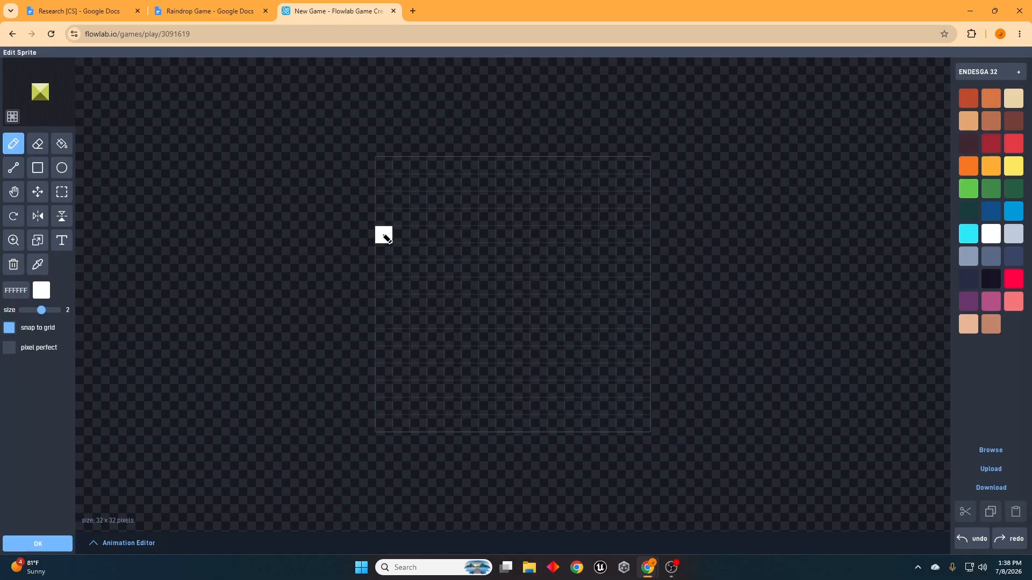
mouse_move(401, 237)
left_mouse_down()
mouse_move(504, 183)
mouse_move(652, 328)
mouse_move(375, 315)
mouse_move(454, 215)
left_mouse_up()
left_click(65, 544)
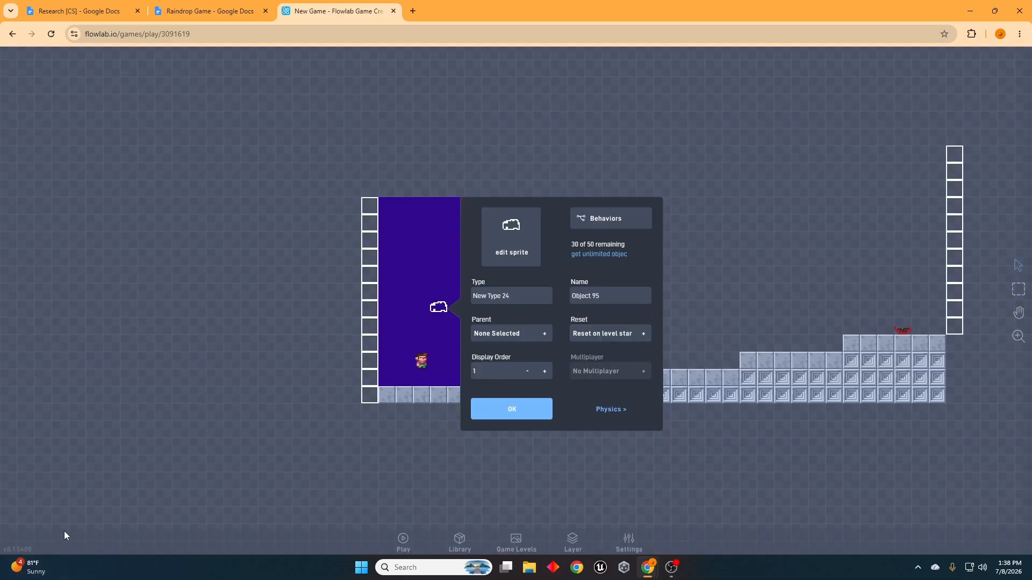
Clone the cloud object into a row of 14 along the top edge of the purple level area.
left_click(451, 333)
left_click(438, 307)
left_click(421, 285)
left_click_drag(385, 206, 608, 204)
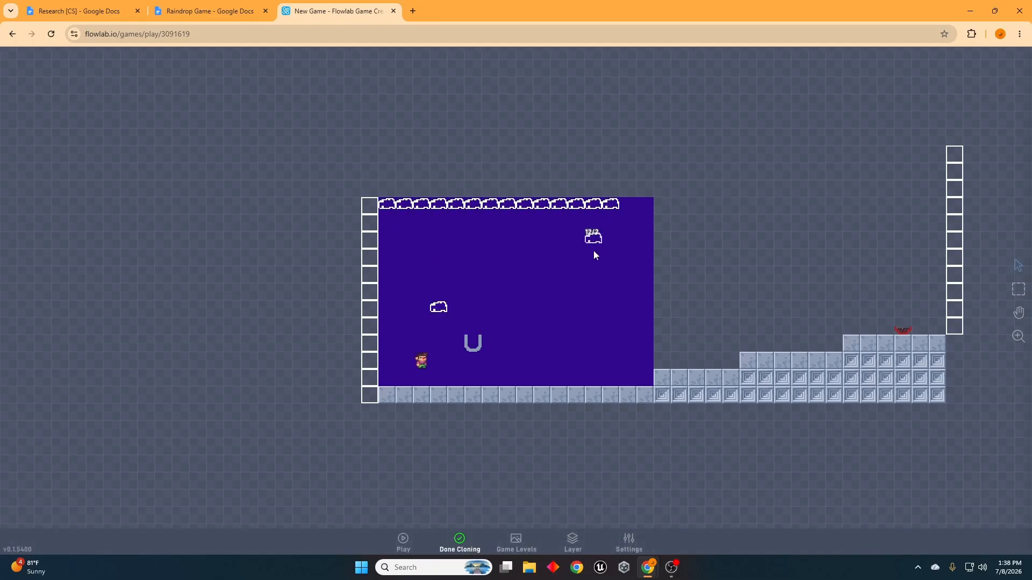
left_click(460, 542)
Delete the cloned row of clouds and the original cloud object from the level.
left_click(1018, 289)
left_click_drag(645, 184, 390, 224)
key("Delete")
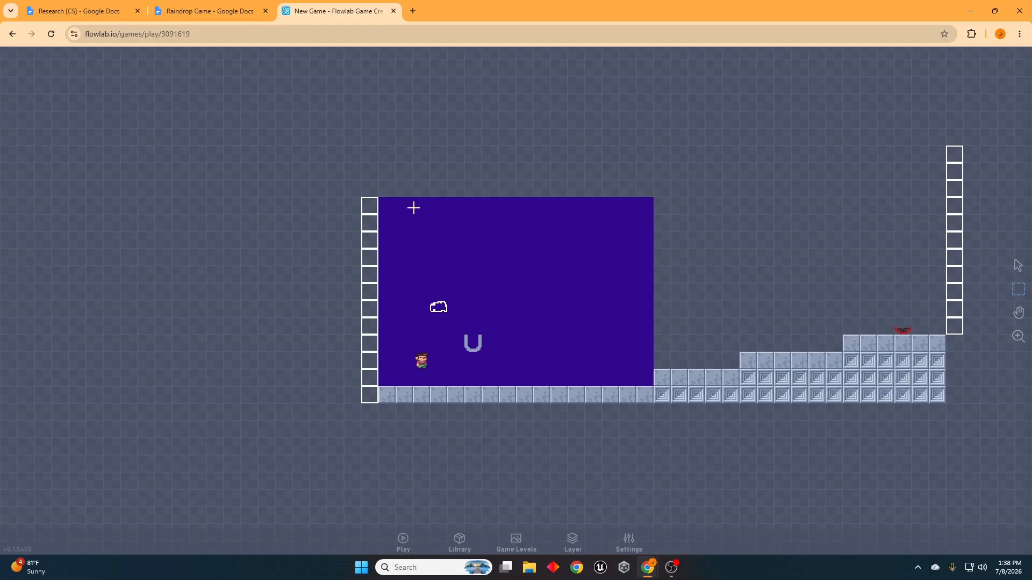
left_click_drag(423, 292, 438, 306)
key("Delete")
left_click(1018, 271)
Search Google Images for "pixel cloud png" in a new browser tab.
left_click(413, 11)
type("pixel ")
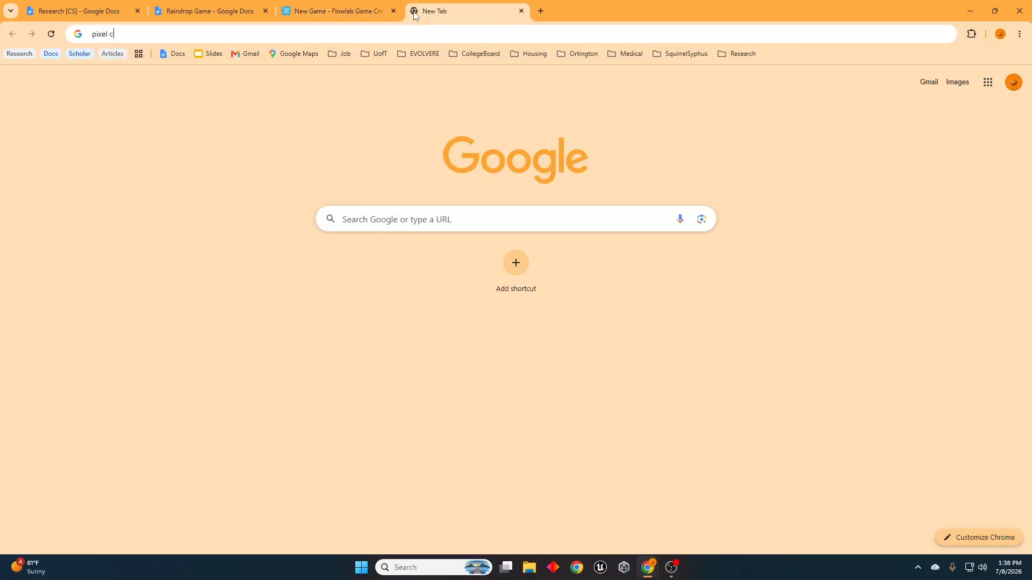
type("cloud png")
key("Return")
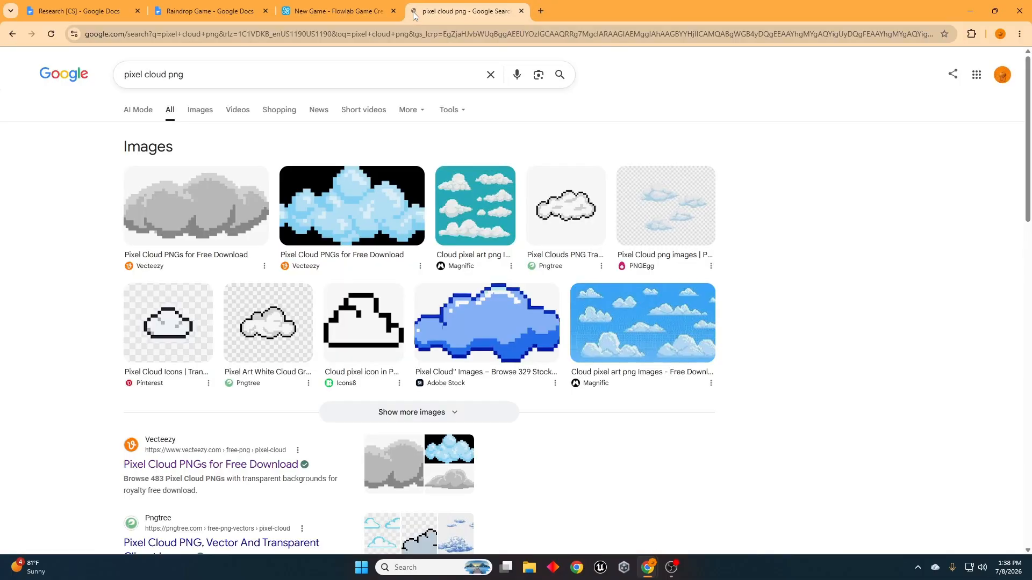
left_click(200, 113)
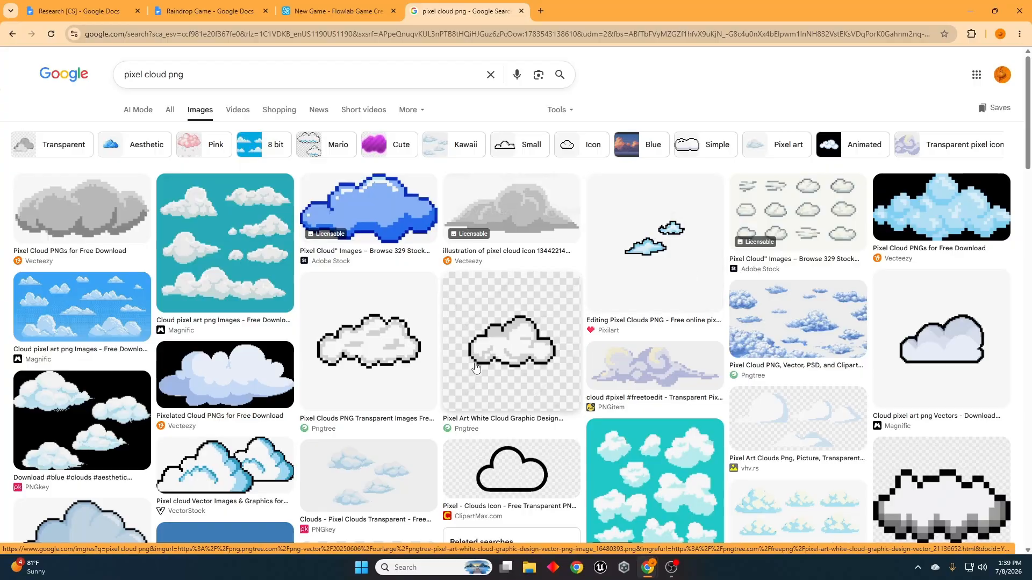
Examine the white pixel art cloud from the image results and its download page on Pngtree.
scroll(384, 338, "down", 1)
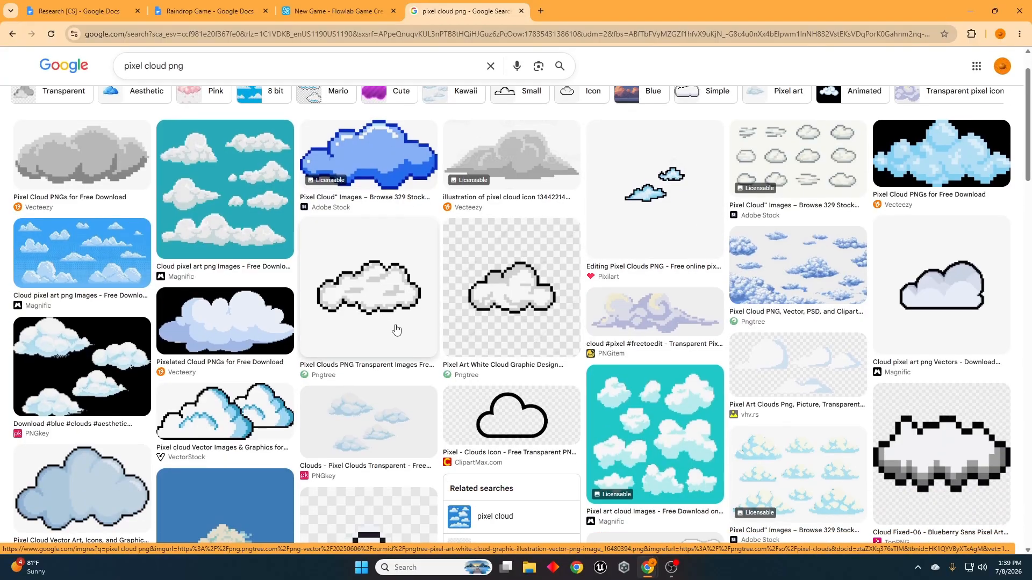
left_click(395, 329)
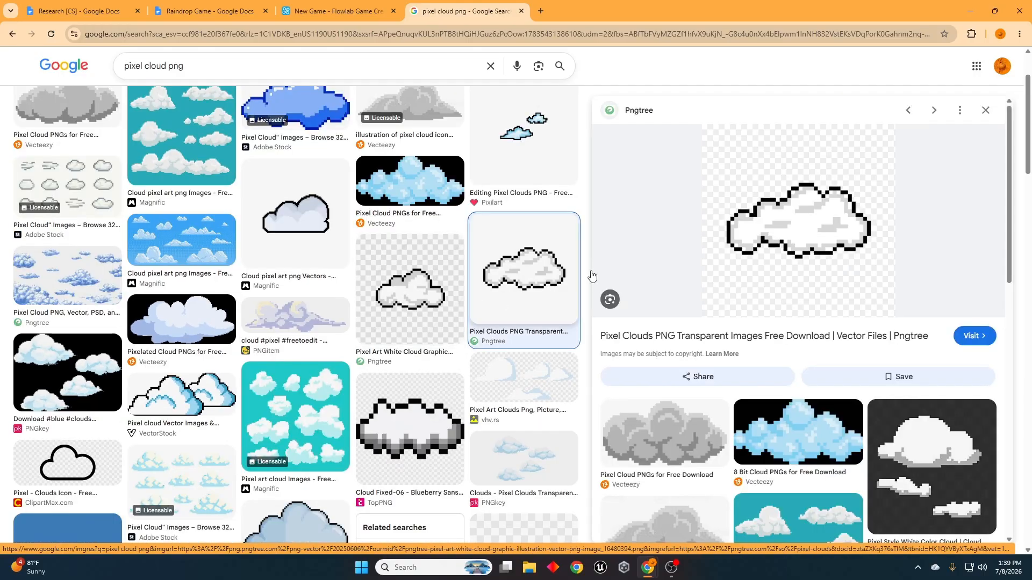
left_click(765, 245)
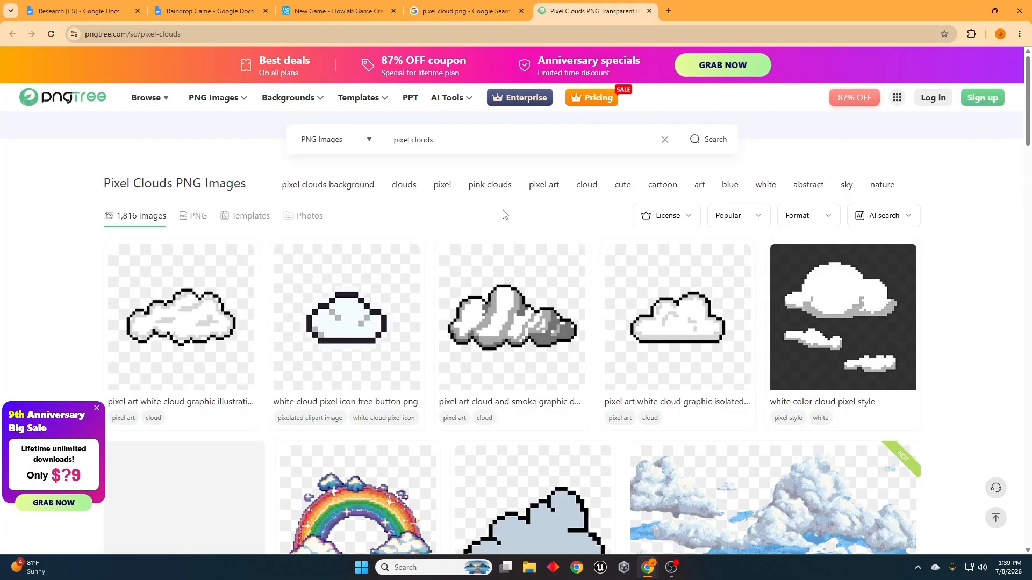
scroll(107, 242, "down", 2)
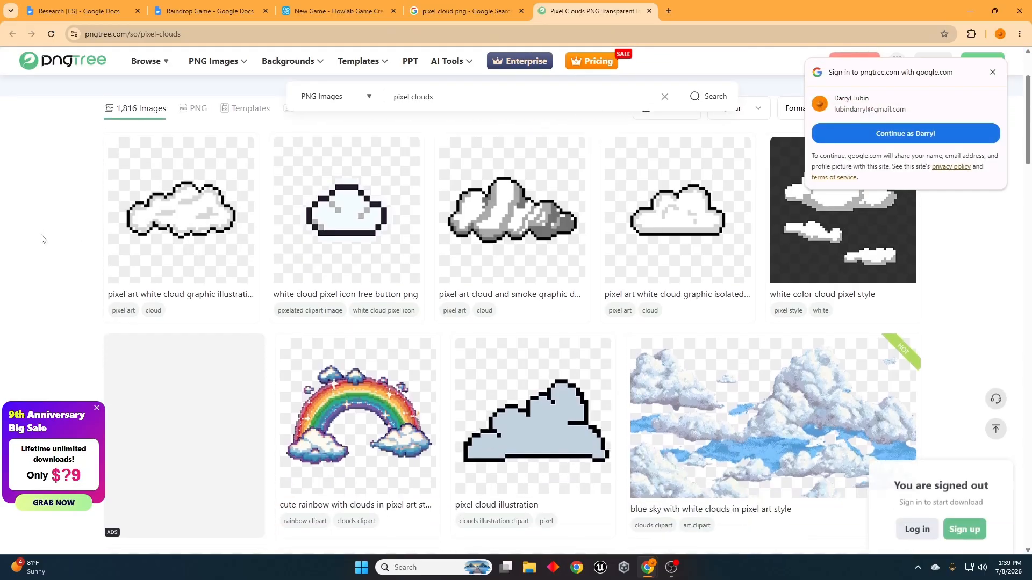
left_click(172, 231)
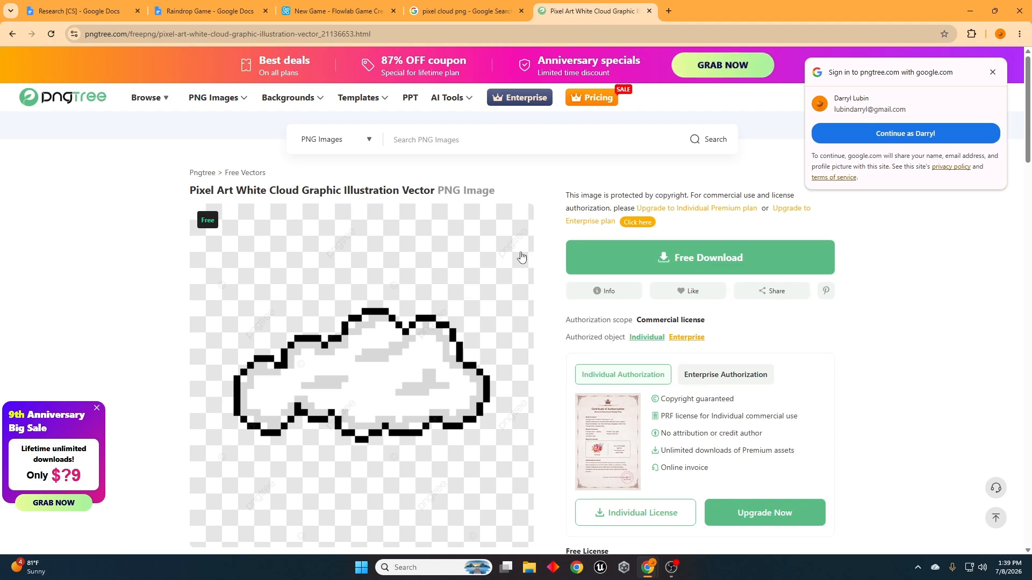
scroll(444, 269, "down", 1)
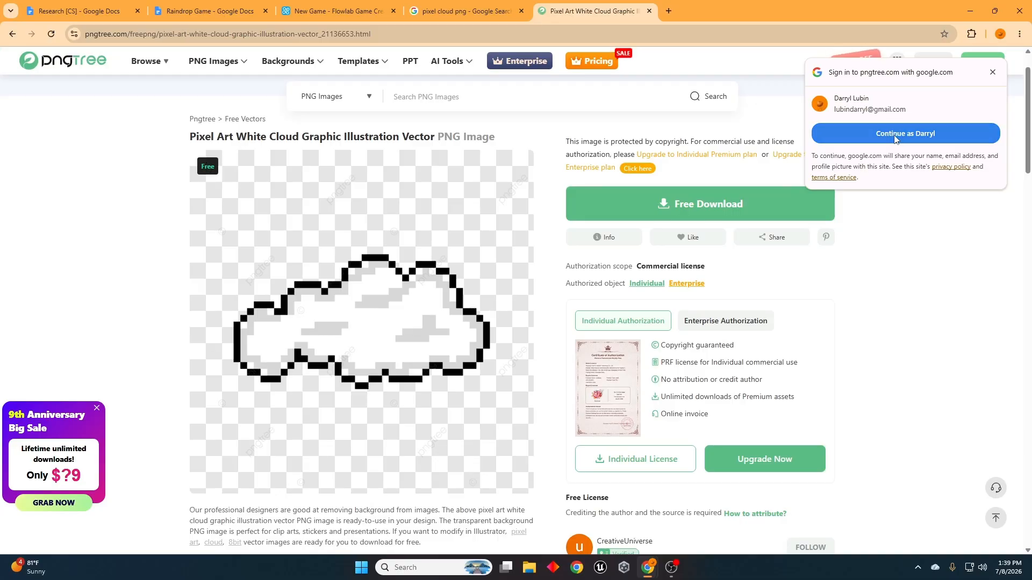
Return to the image results and examine the blue pixel cloud and its download options on Adobe Stock.
key("ctrl+shift+Tab")
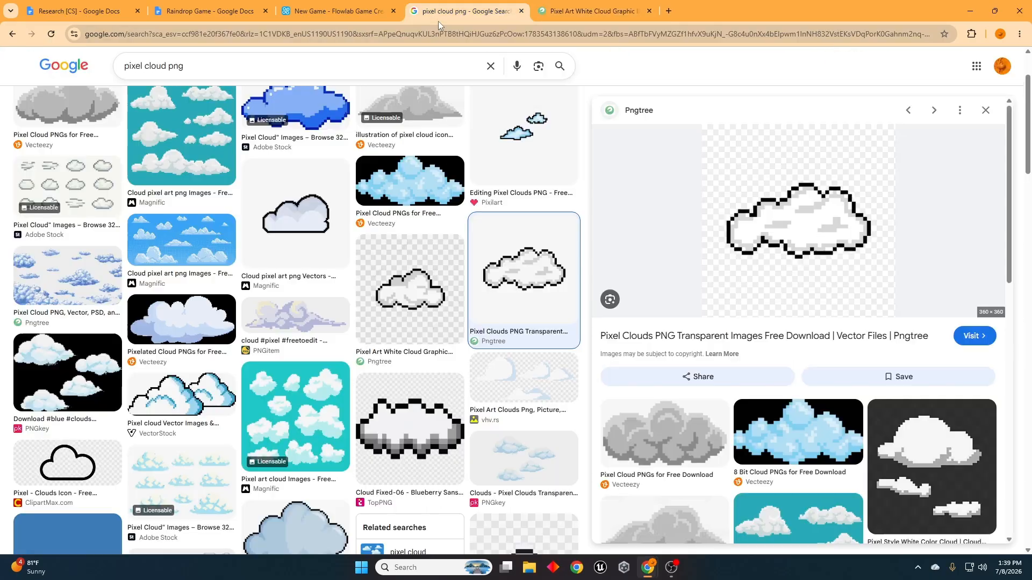
scroll(250, 231, "down", 3)
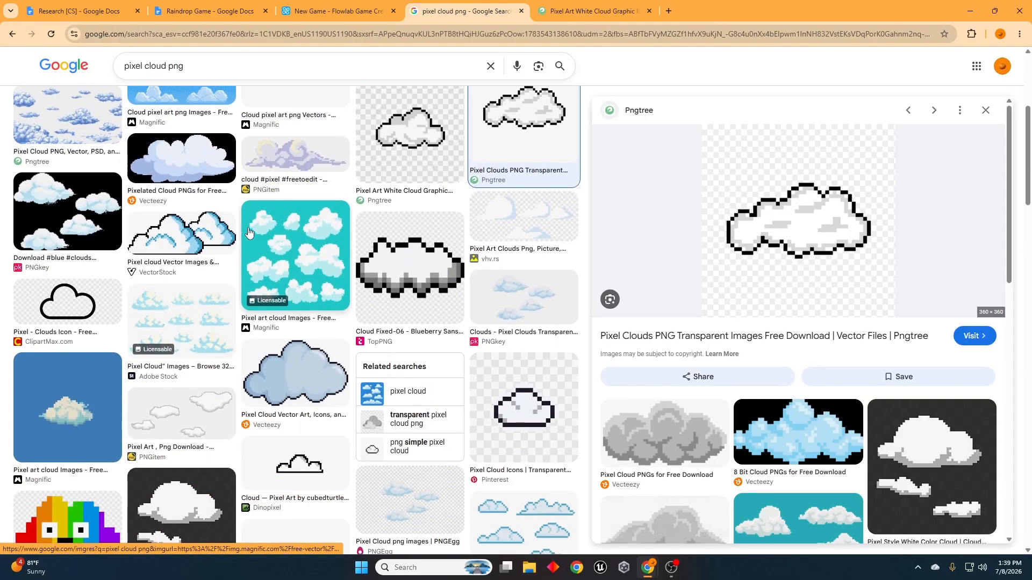
scroll(248, 233, "up", 5)
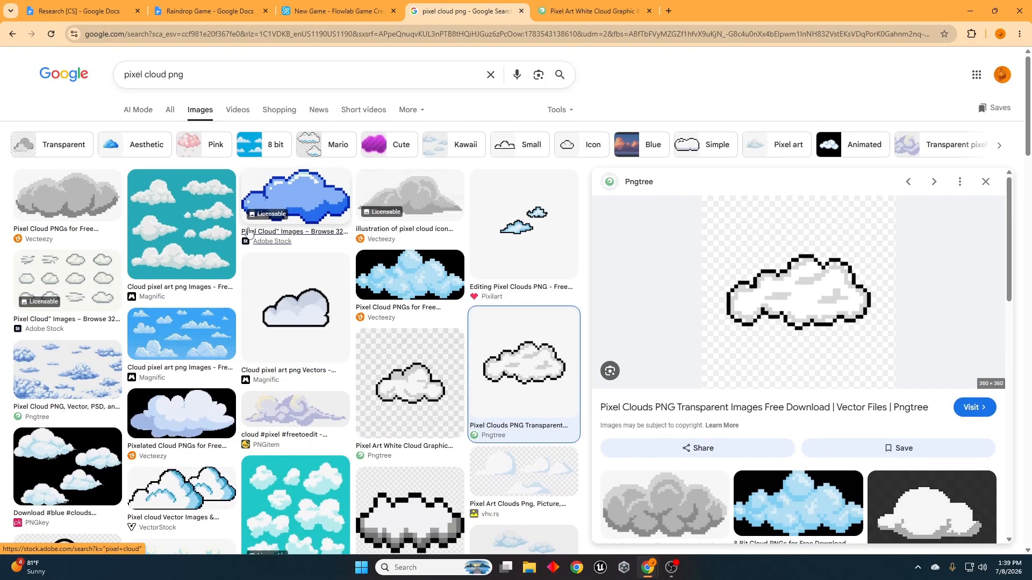
left_click(303, 195)
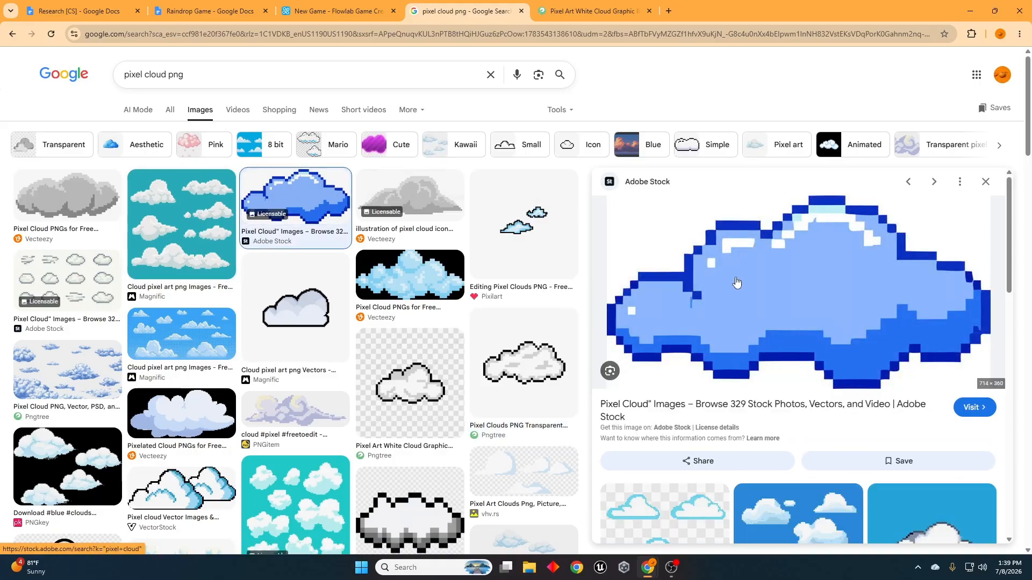
left_click(772, 408)
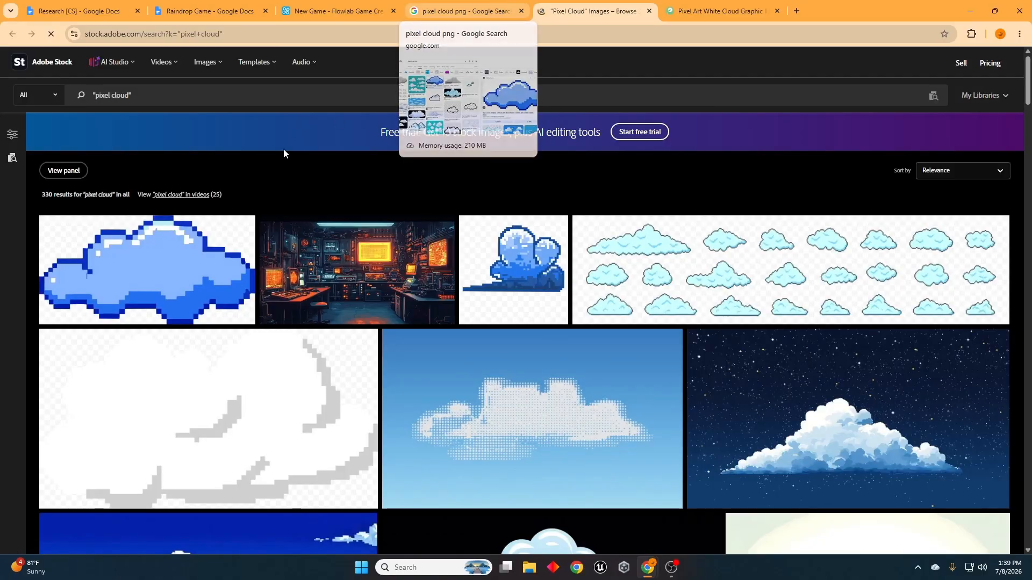
left_click(162, 238)
scroll(163, 238, "down", 3)
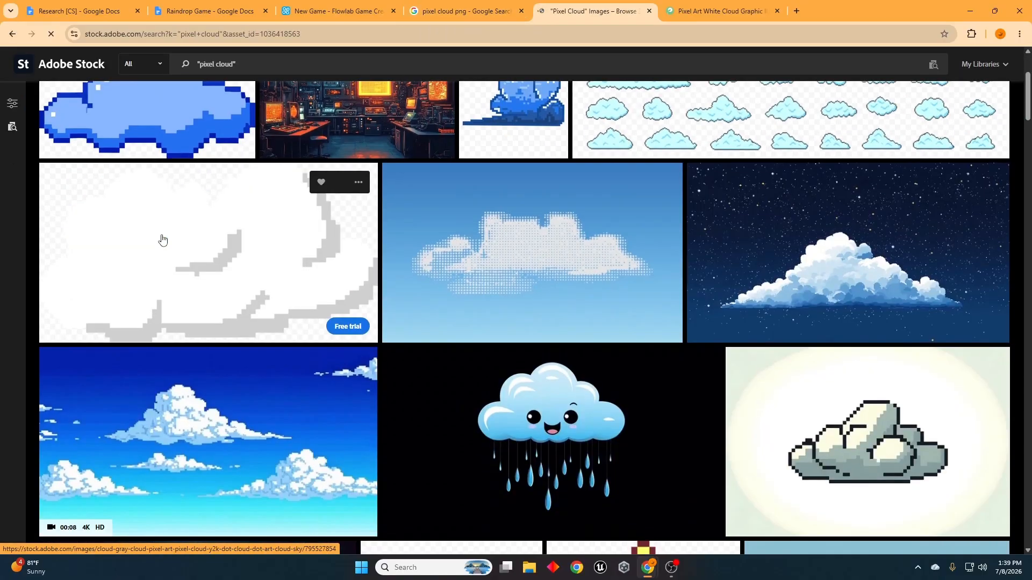
scroll(429, 302, "down", 3)
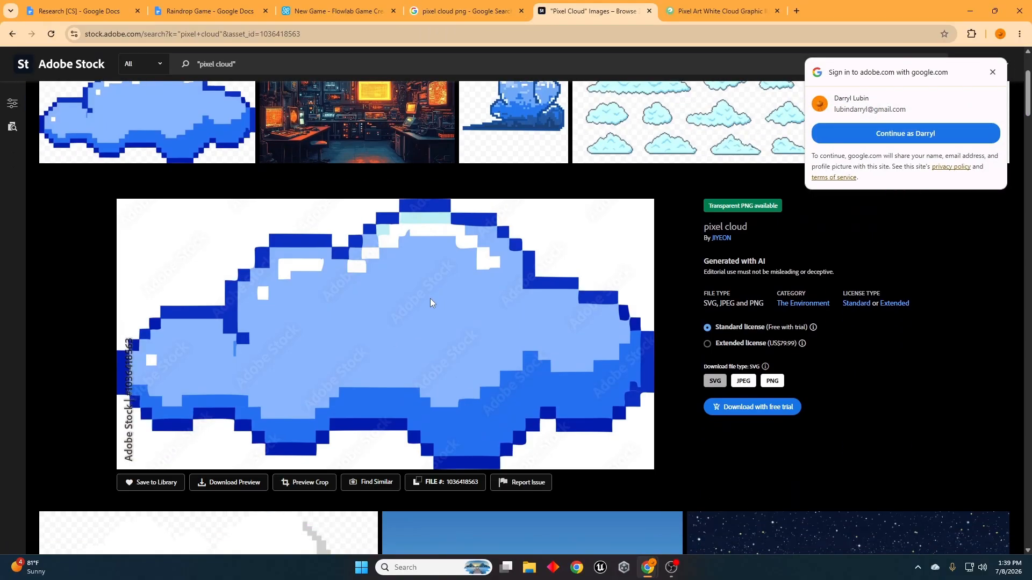
Refine the Google image search to "pixel cloud free png".
left_click(463, 11)
left_click(169, 77)
type("free png")
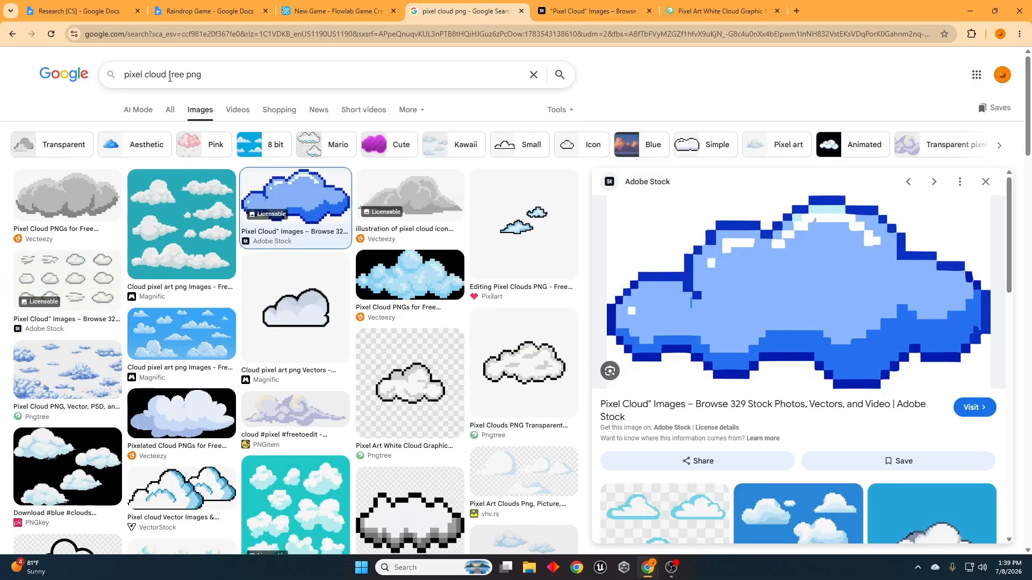
key("Return")
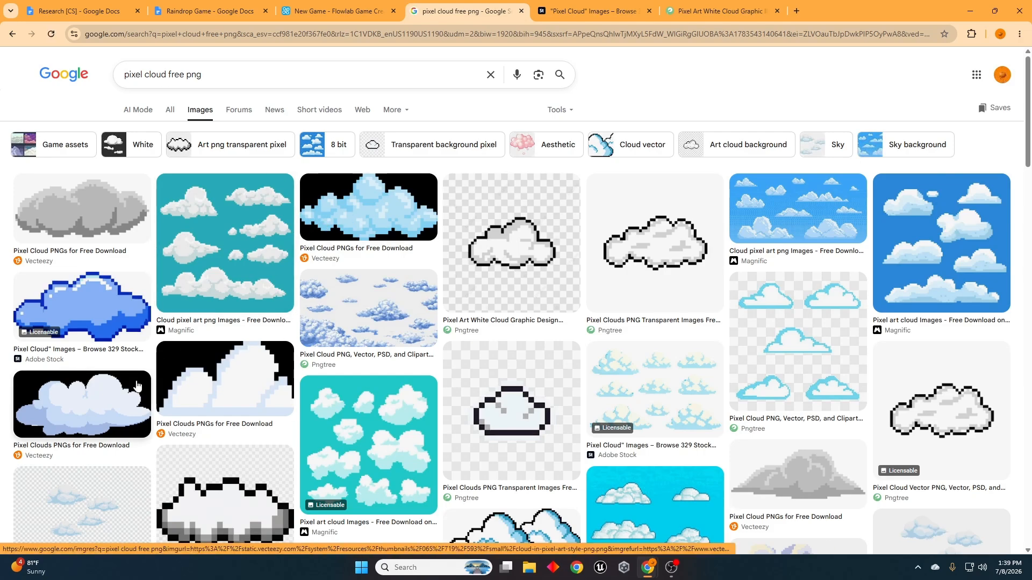
Preview the pale blue Vecteezy pixel cloud and try to save its image as a file.
left_click(82, 404)
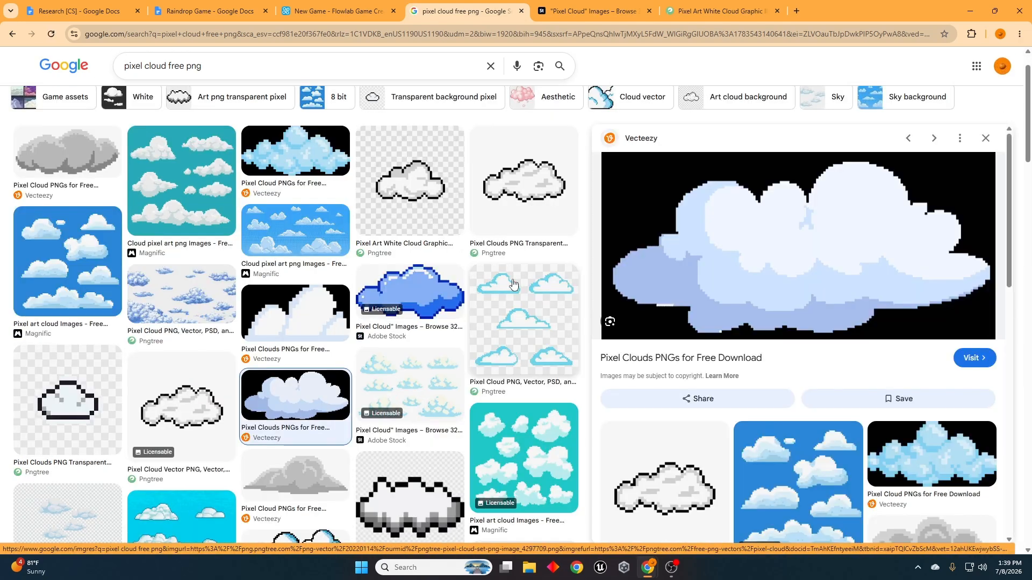
right_click(735, 244)
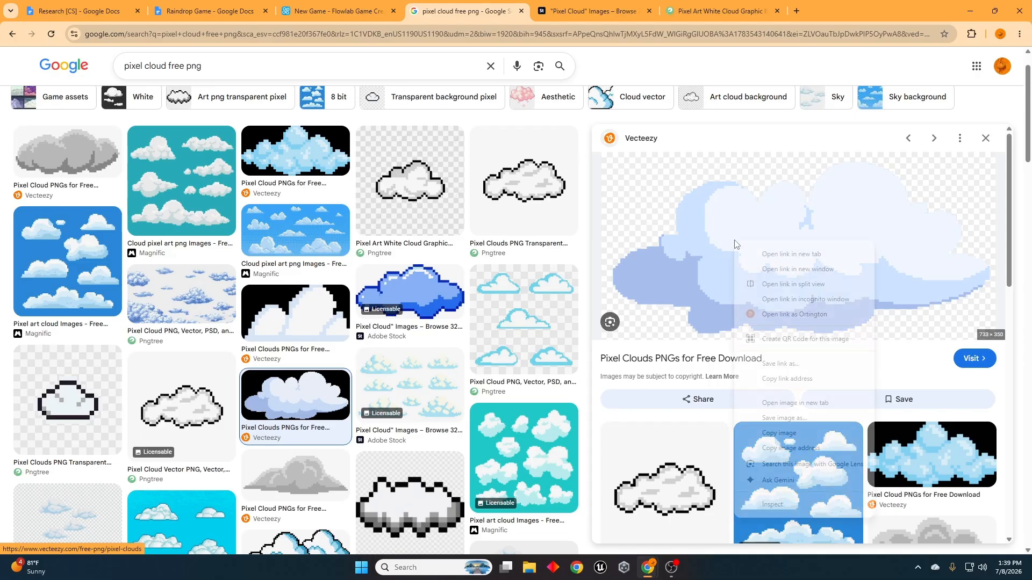
left_click(774, 418)
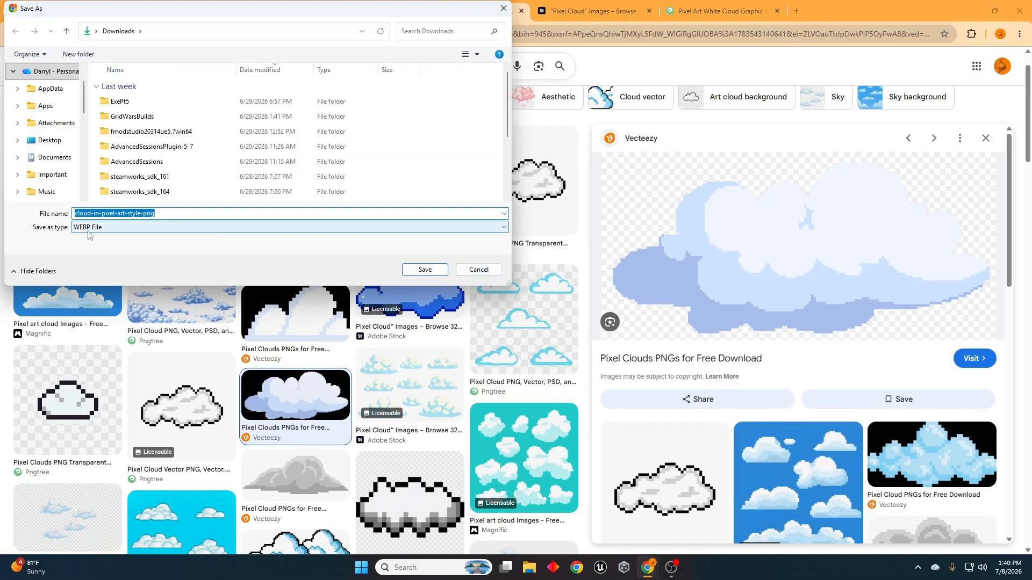
left_click(478, 269)
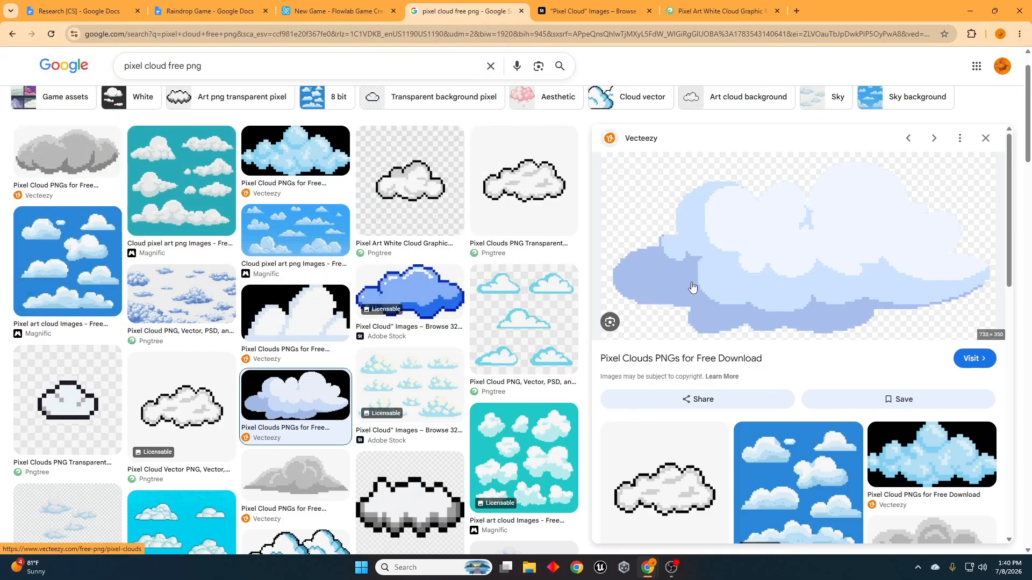
Look over Vecteezy's pixel cloud PNG page, close it and return to the Flowlab game.
left_click(692, 287)
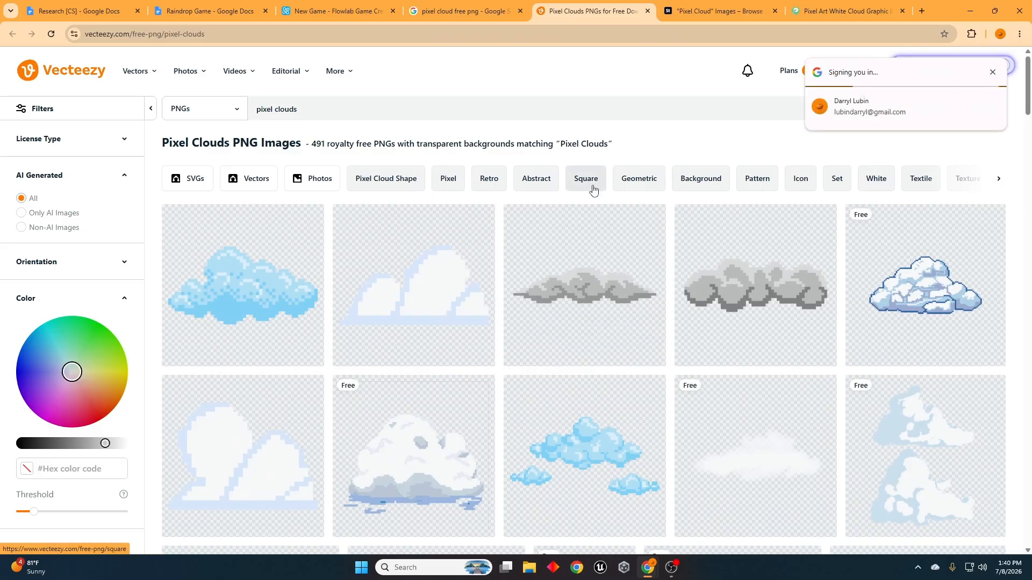
scroll(573, 289, "down", 3)
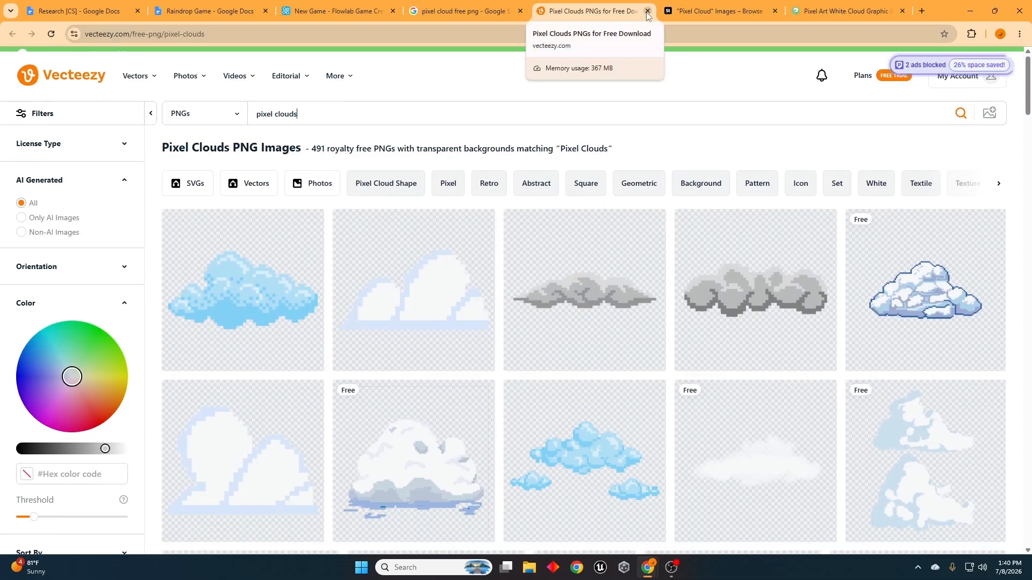
left_click(647, 10)
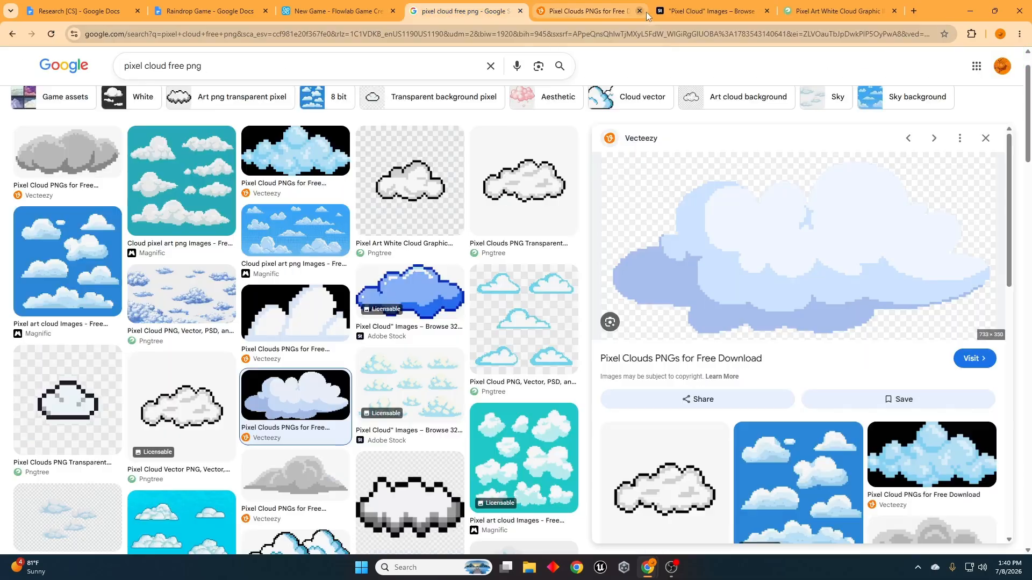
left_click(337, 13)
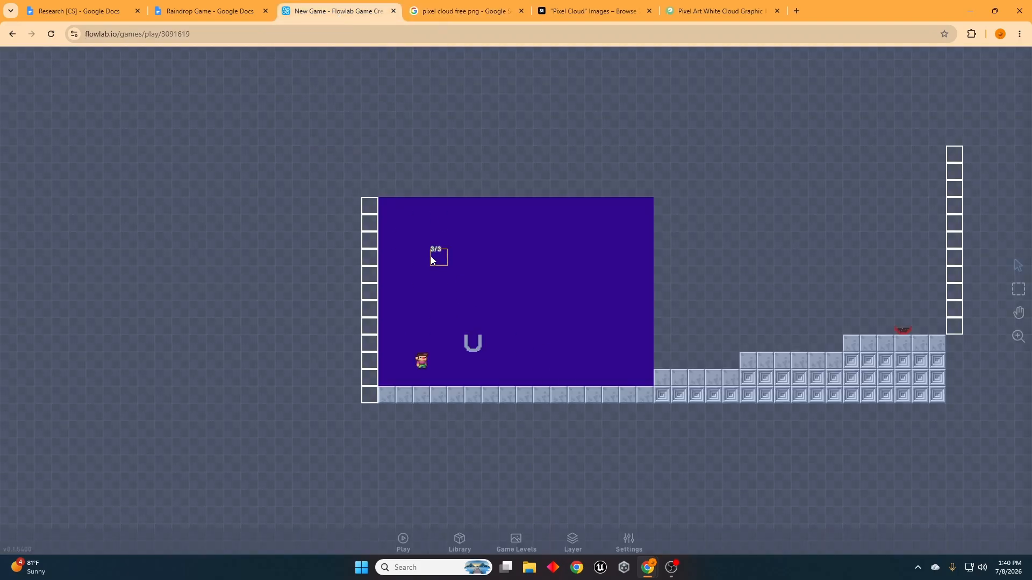
Create an object in the blue area's upper-left corner and upload the vecteezy_blue-sky-cloud-bubble-pixel PNG as its sprite.
left_click(405, 218)
left_click(385, 217)
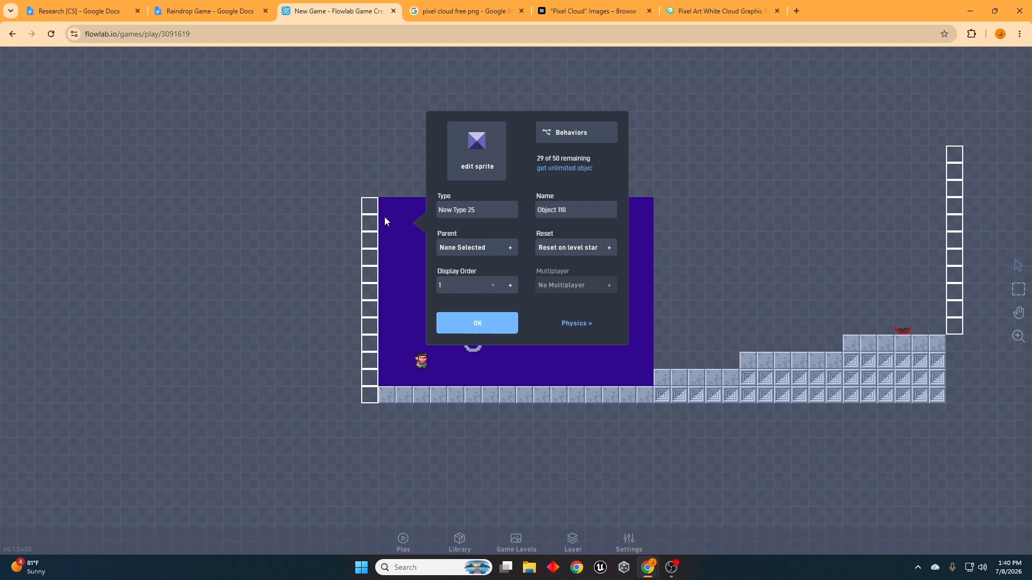
left_click(454, 169)
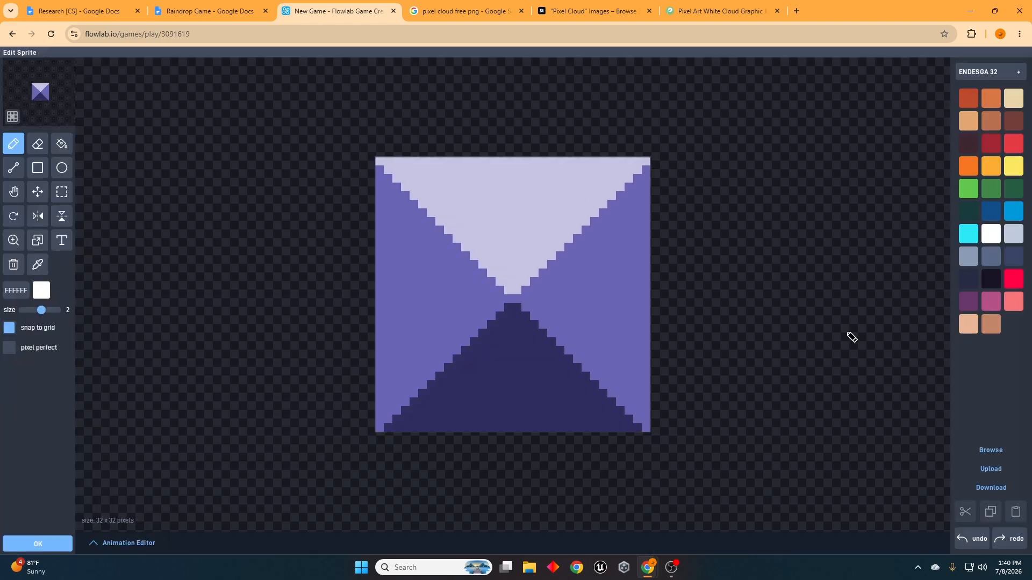
left_click(987, 470)
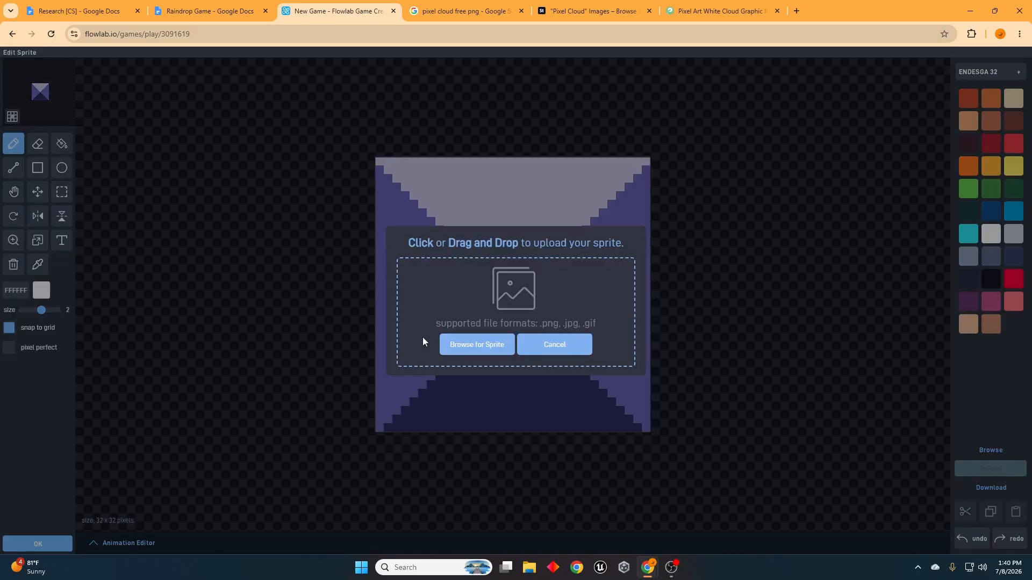
left_click(462, 344)
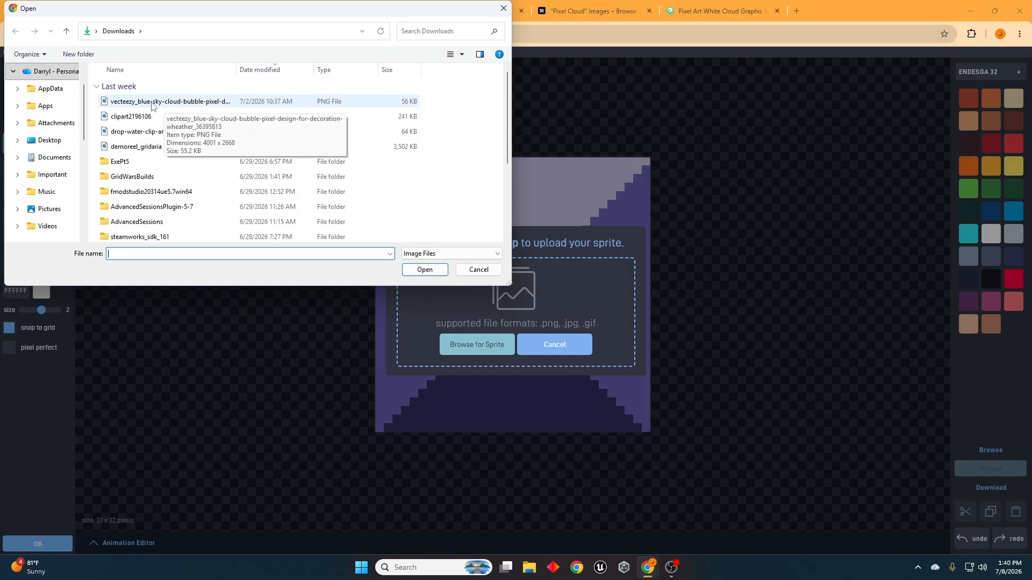
double_click(181, 105)
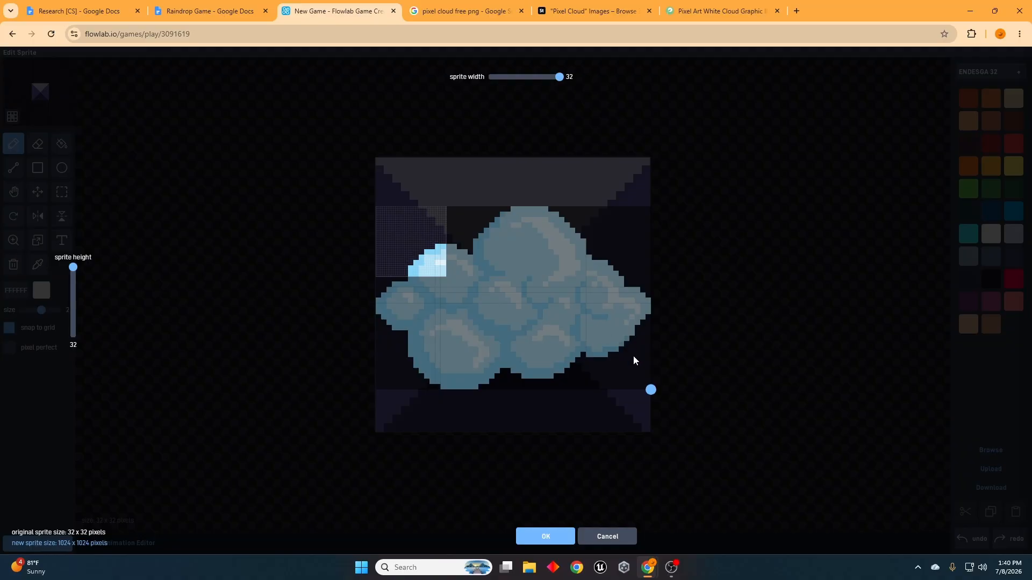
Shrink the cloud image to about five grid cells wide, set the sprite width to 5, and apply it to the object.
left_click_drag(651, 391, 387, 217)
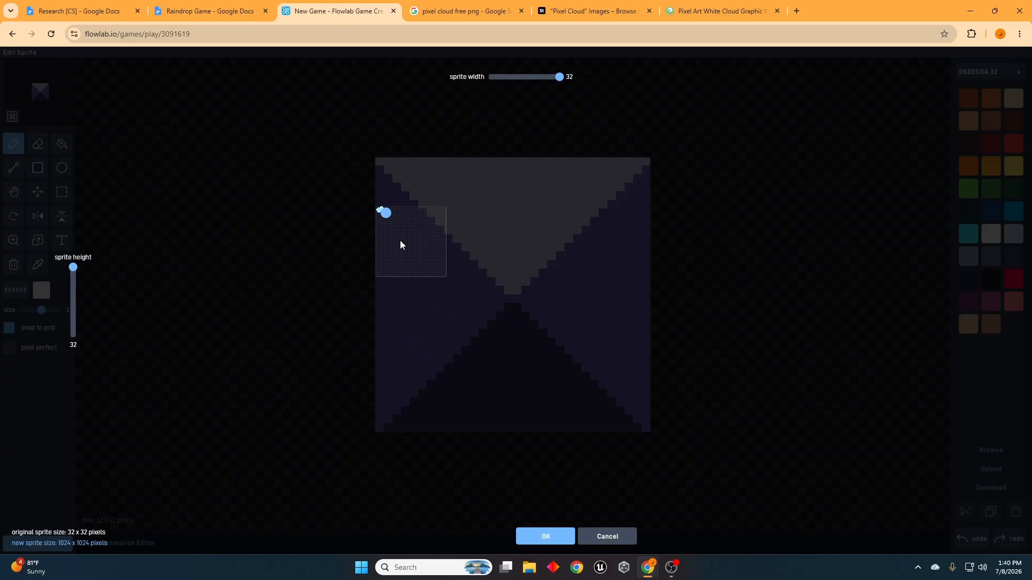
scroll(401, 241, "up", 4)
scroll(407, 244, "down", 2)
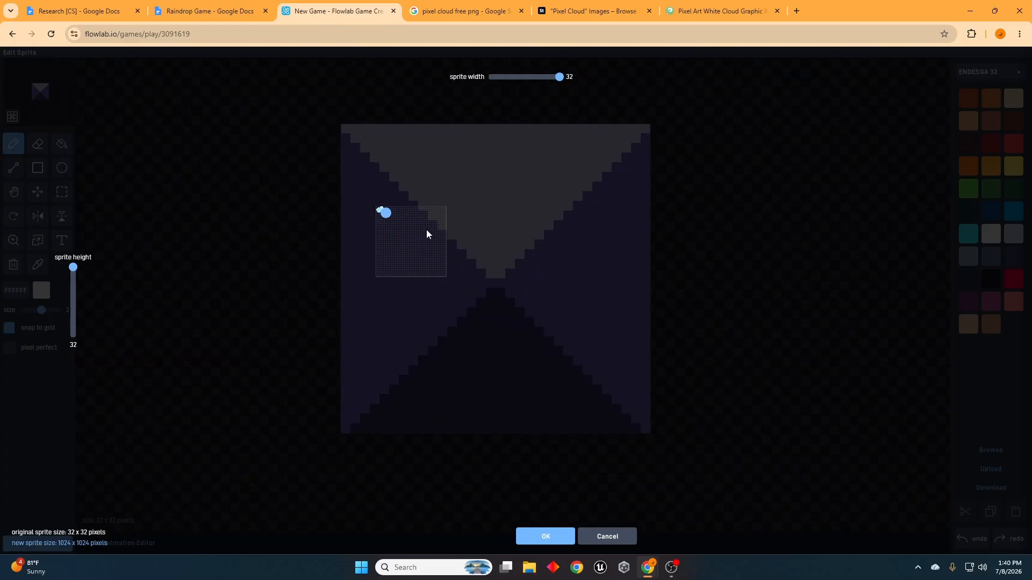
scroll(434, 231, "down", 1)
left_click_drag(559, 79, 500, 80)
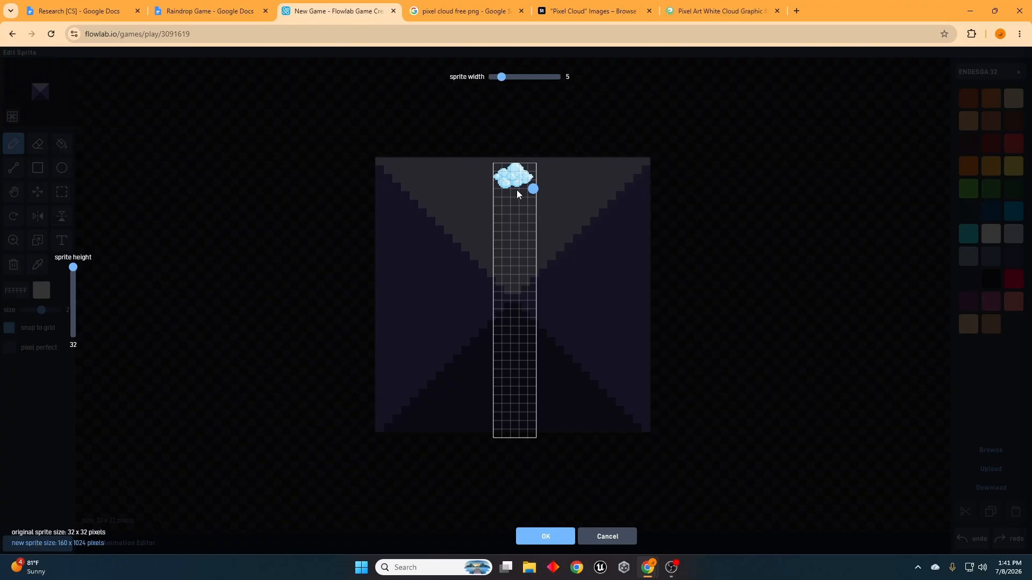
left_click_drag(534, 190, 547, 194)
left_click_drag(536, 189, 536, 186)
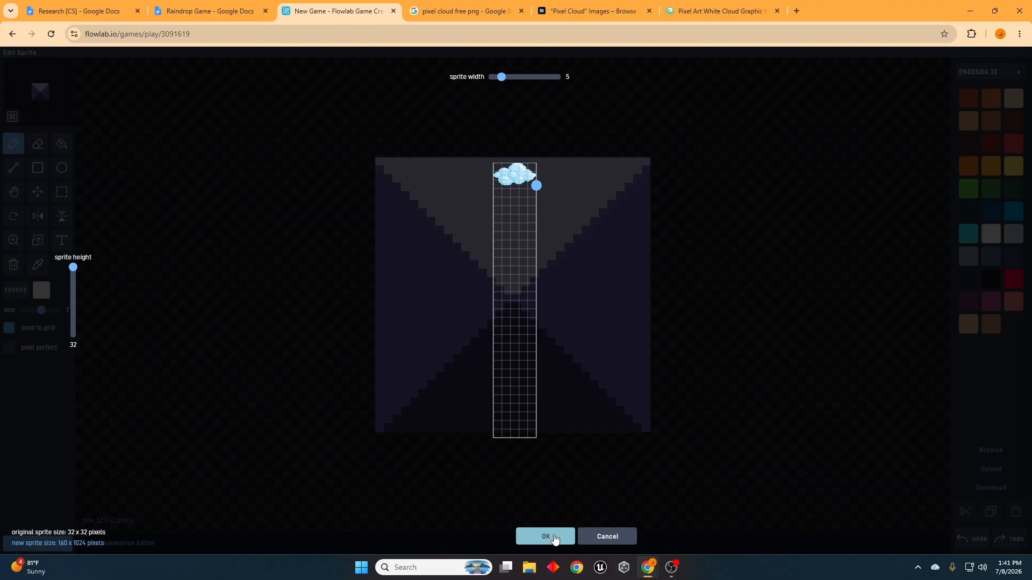
left_click(546, 536)
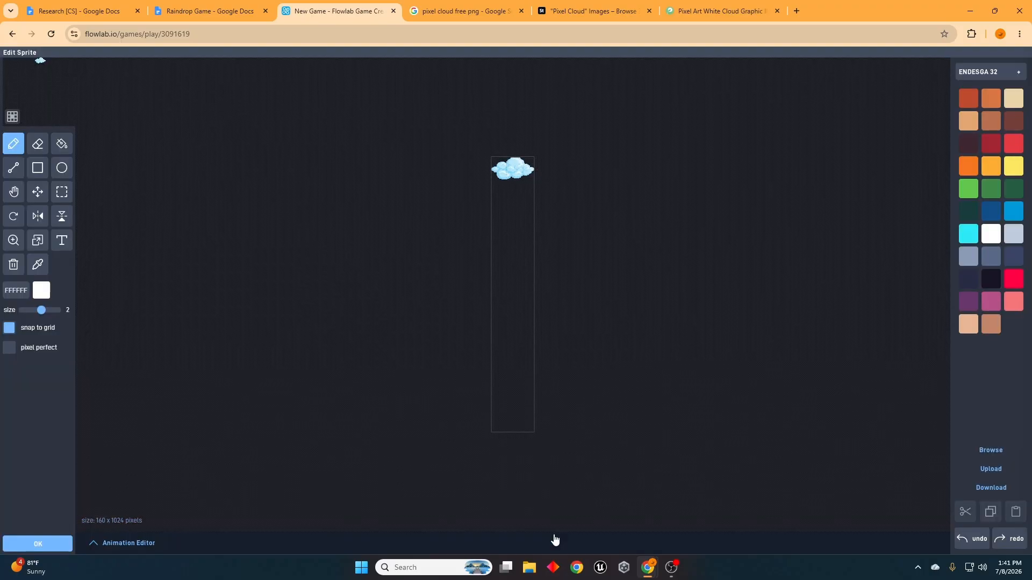
left_click(38, 544)
left_click(442, 322)
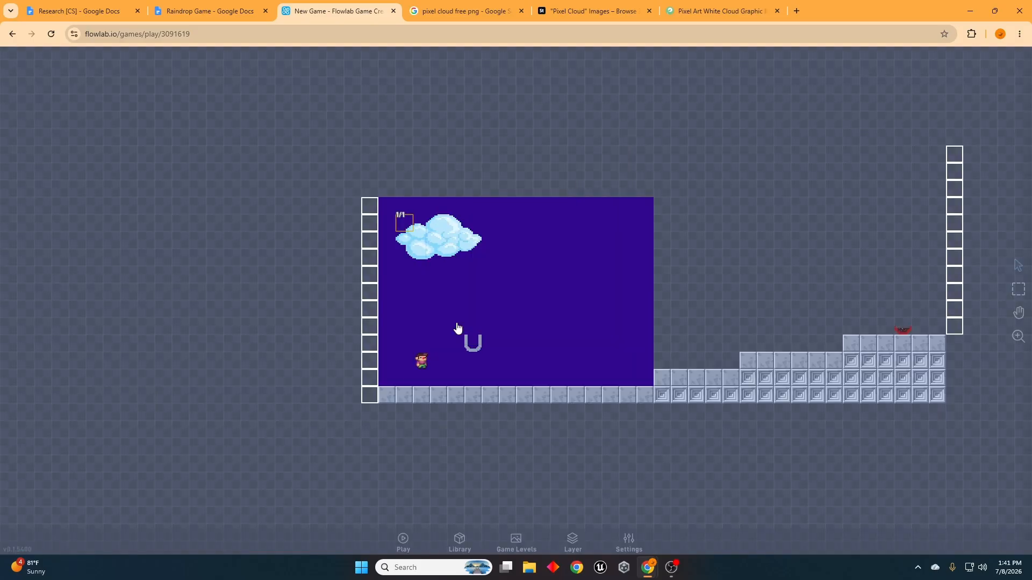
Move the cloud over the blue area's upper-left corner and clone it in a row along the upper edge.
left_click_drag(440, 247, 393, 206)
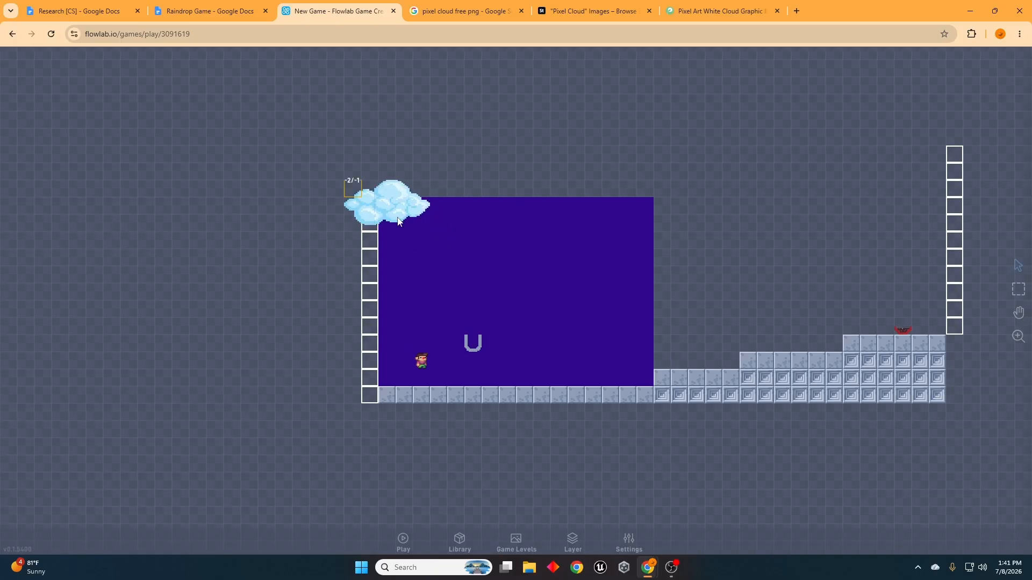
left_click(392, 208)
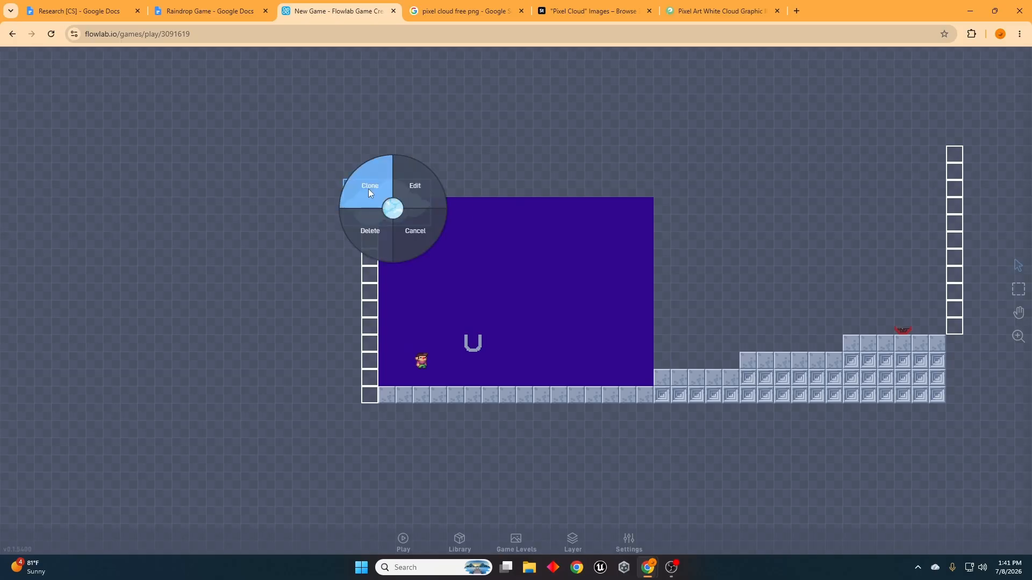
left_click(369, 189)
left_click(388, 209)
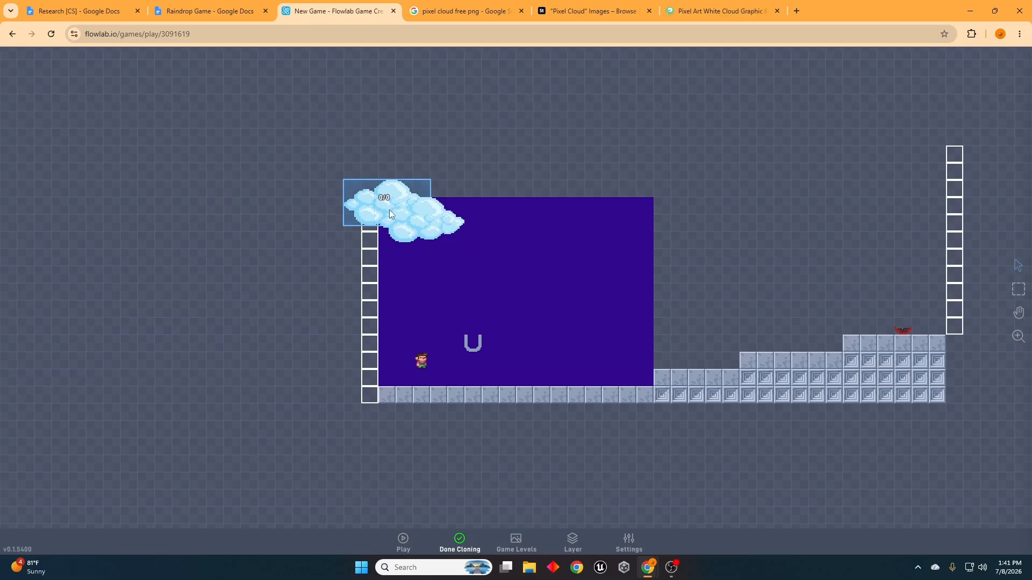
left_click(422, 199)
left_click(507, 197)
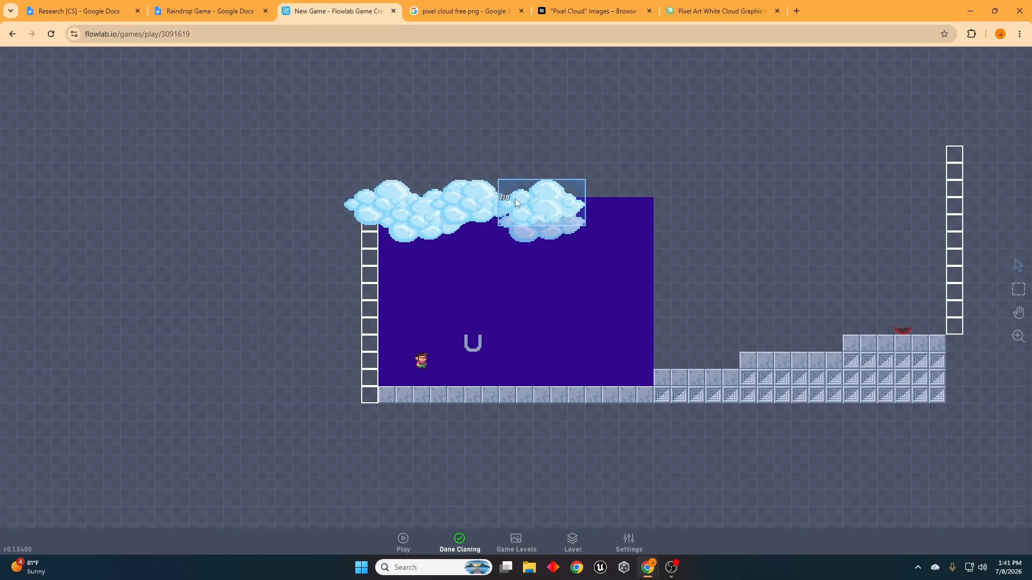
left_click_drag(584, 196, 617, 196)
left_click(618, 196)
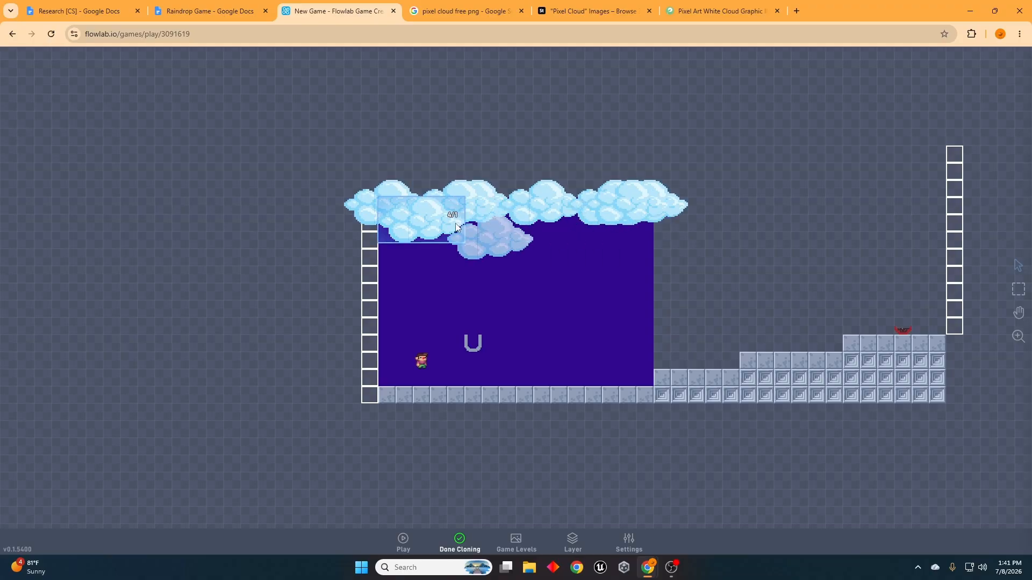
left_click(459, 541)
Reposition the cloned clouds into a staggered lower row that overlaps the gaps along the blue area's upper edge.
left_click_drag(451, 208, 541, 203)
mouse_move(609, 205)
left_mouse_down()
mouse_move(547, 216)
mouse_move(628, 200)
mouse_move(606, 200)
mouse_move(618, 218)
left_mouse_up()
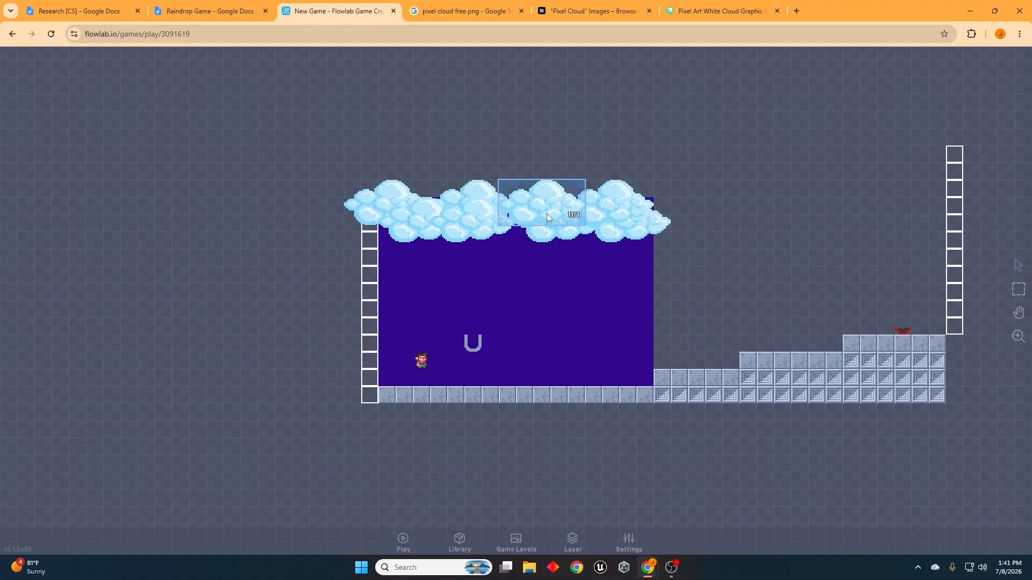
left_click_drag(475, 230, 499, 229)
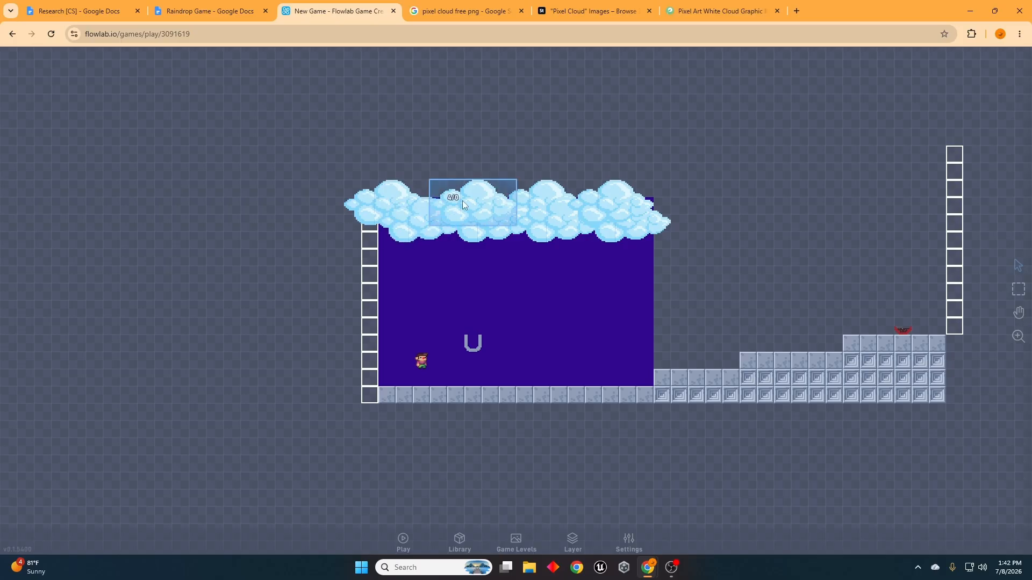
Clone more clouds into the remaining gaps of the upper row to form a continuous cloud band.
left_click(431, 218)
left_click(412, 201)
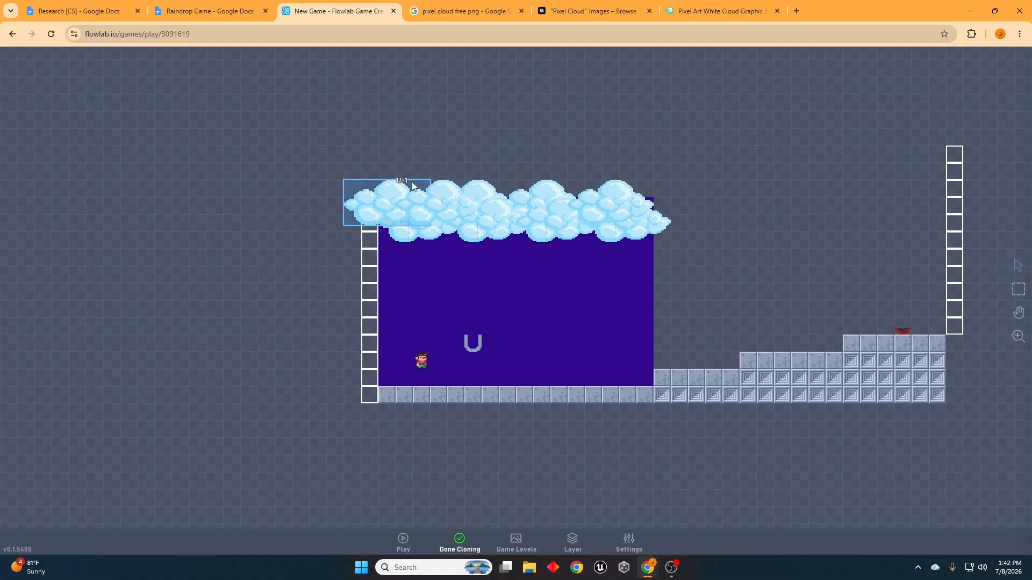
left_click(592, 194)
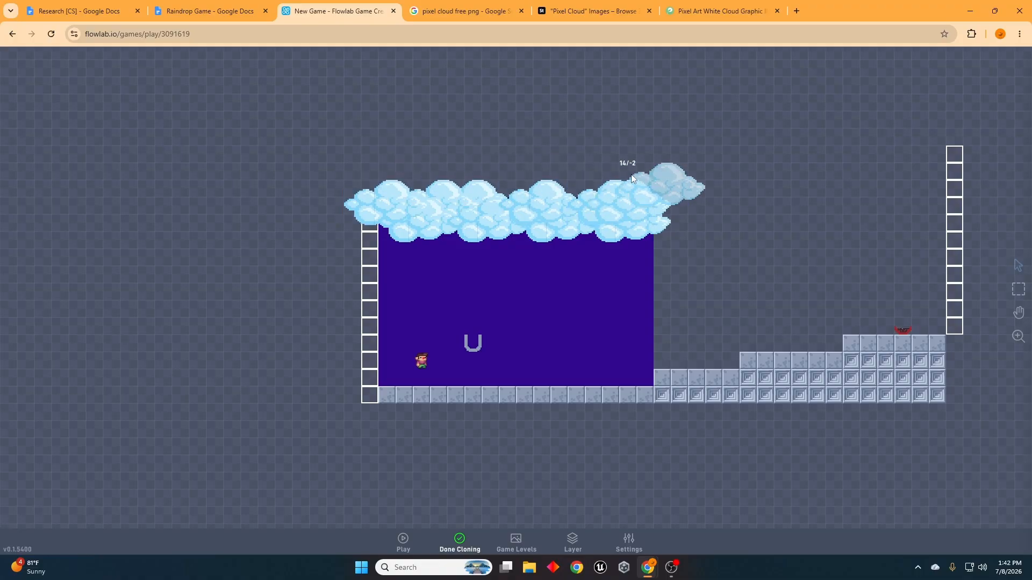
left_click(542, 194)
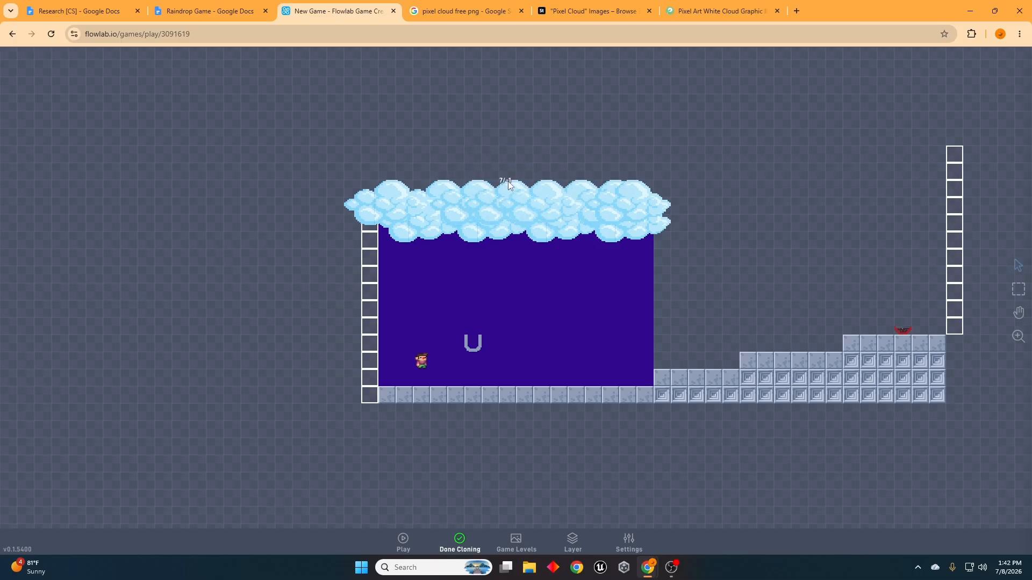
left_click(460, 542)
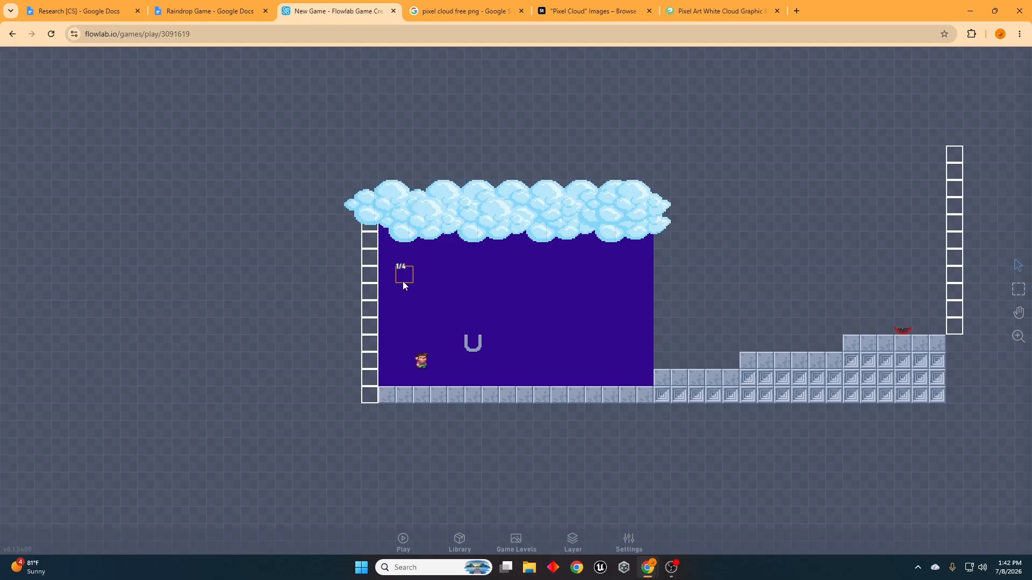
Create an object below the clouds with the type Raindrop and open its sprite for editing.
left_click(428, 262)
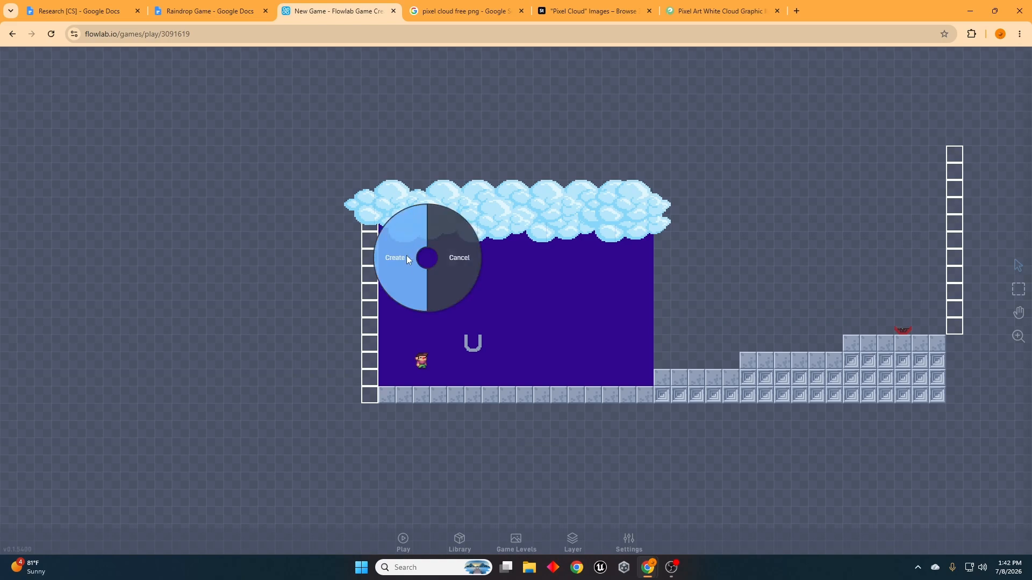
left_click(406, 259)
type("Raindrop")
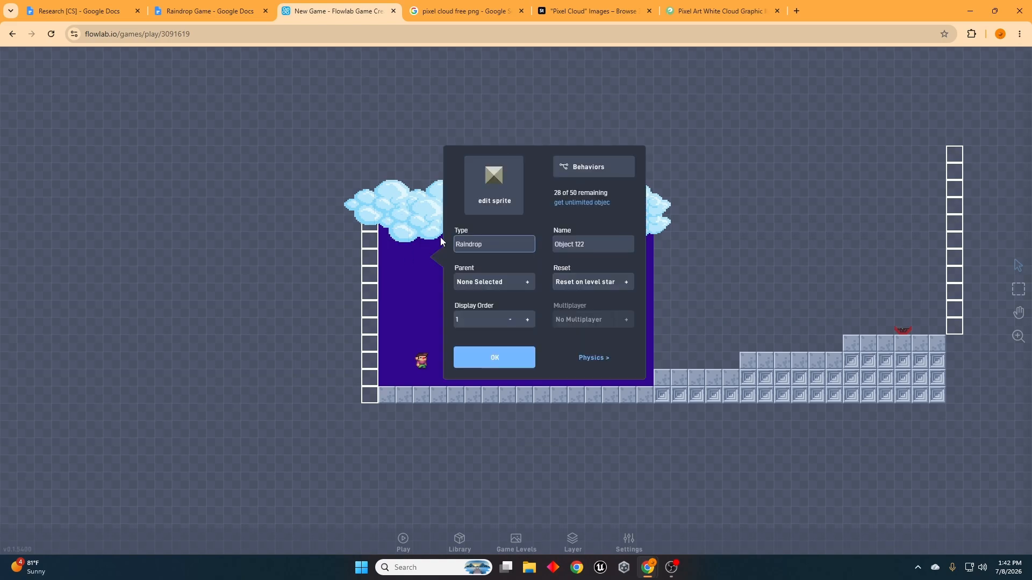
left_click(493, 183)
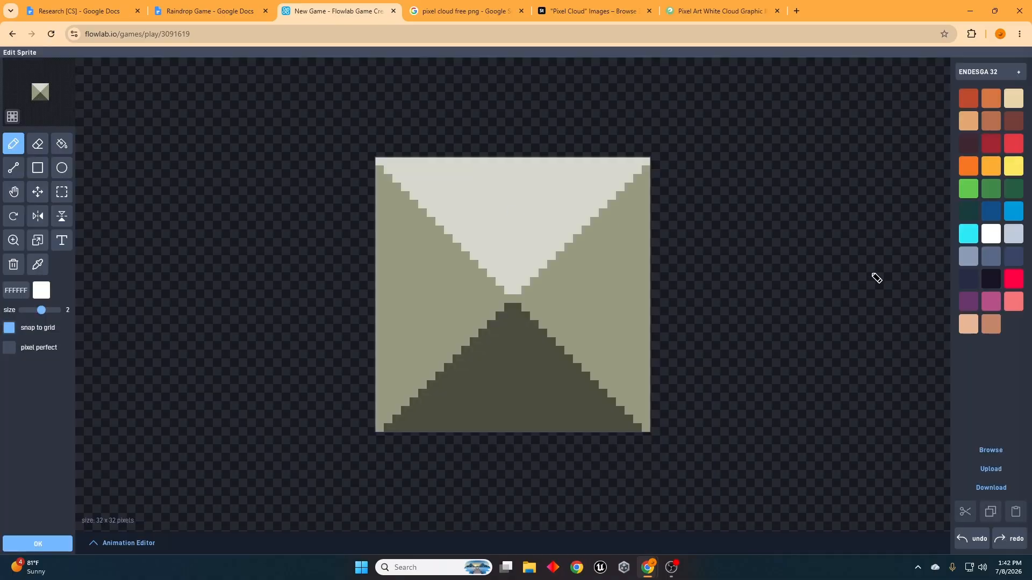
left_click(974, 467)
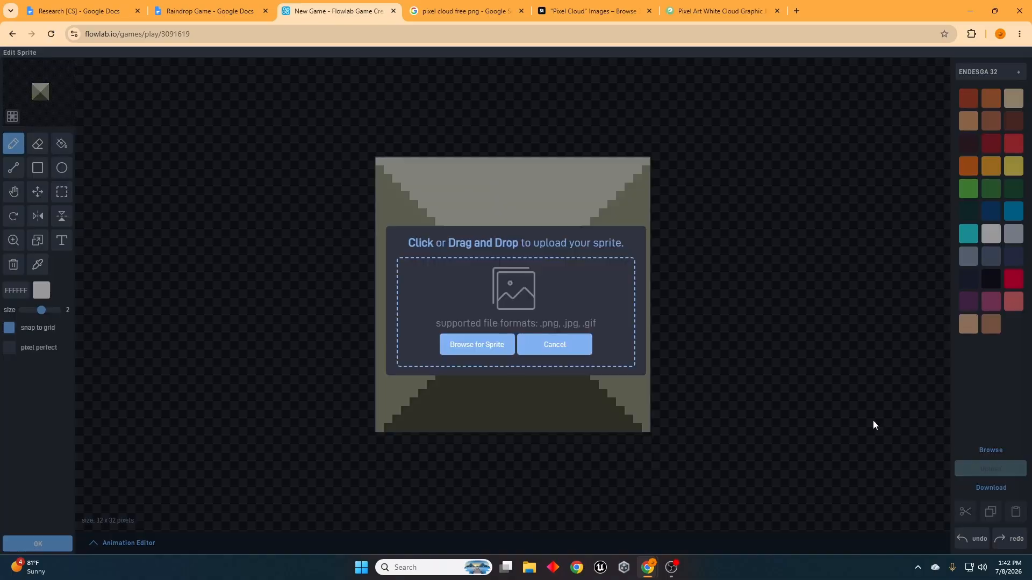
left_click(491, 344)
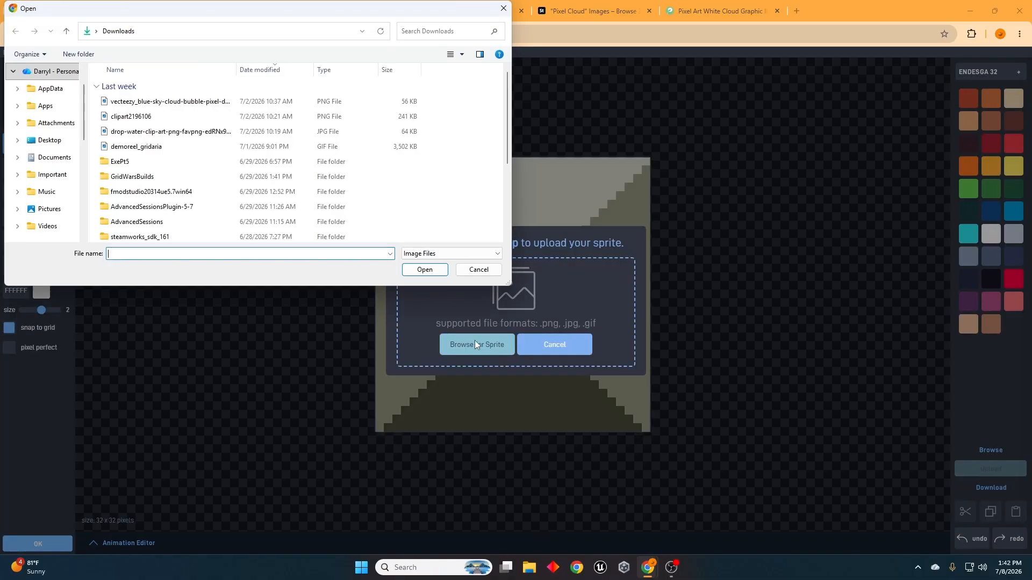
double_click(160, 131)
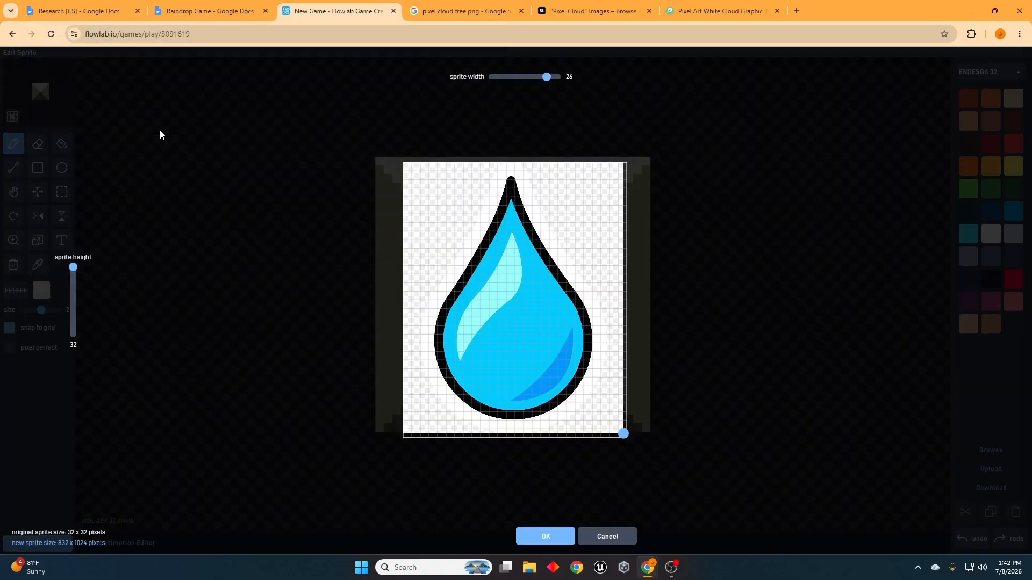
left_click(603, 537)
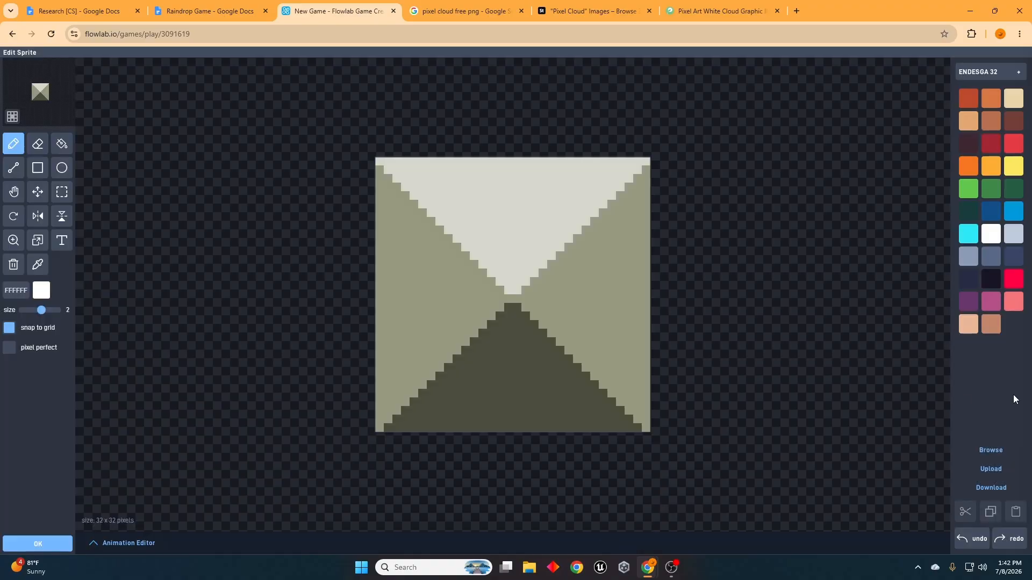
Upload clipart2196106 as the raindrop's sprite, shrink the drop to about one grid cell, and set the sprite width to 1.
left_click(1000, 469)
left_click(445, 297)
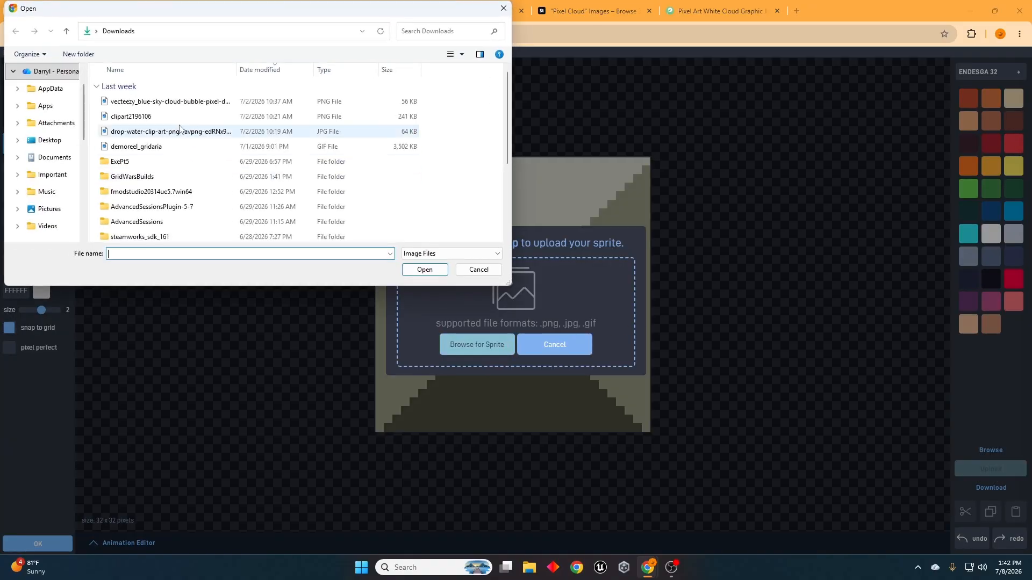
double_click(174, 117)
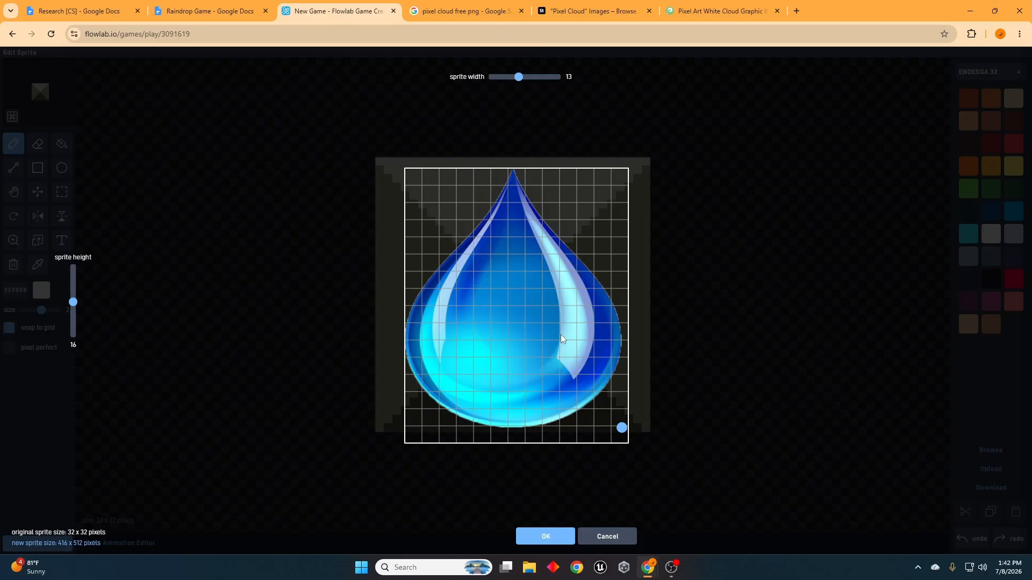
left_click_drag(622, 428, 424, 188)
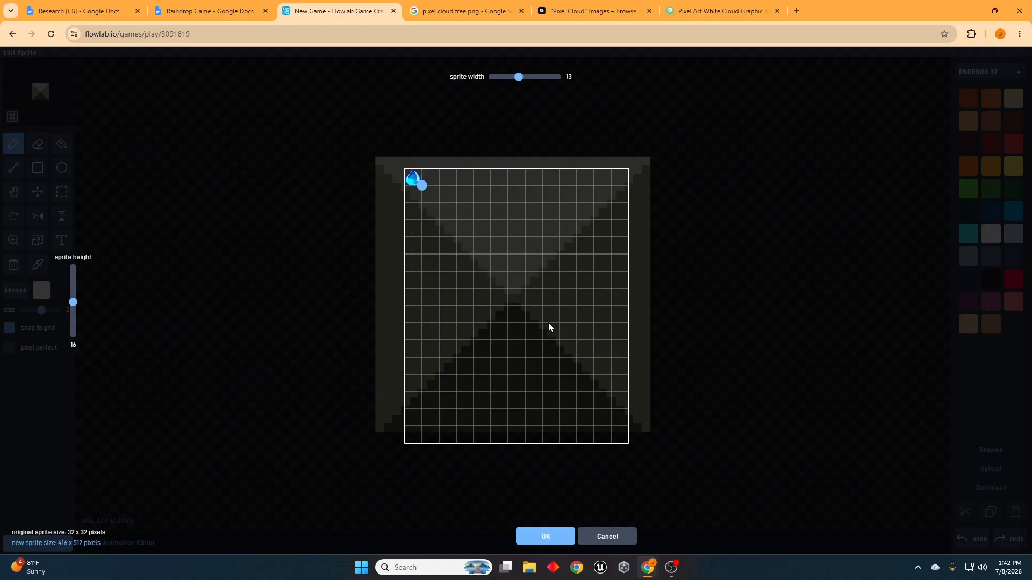
left_click_drag(518, 77, 469, 87)
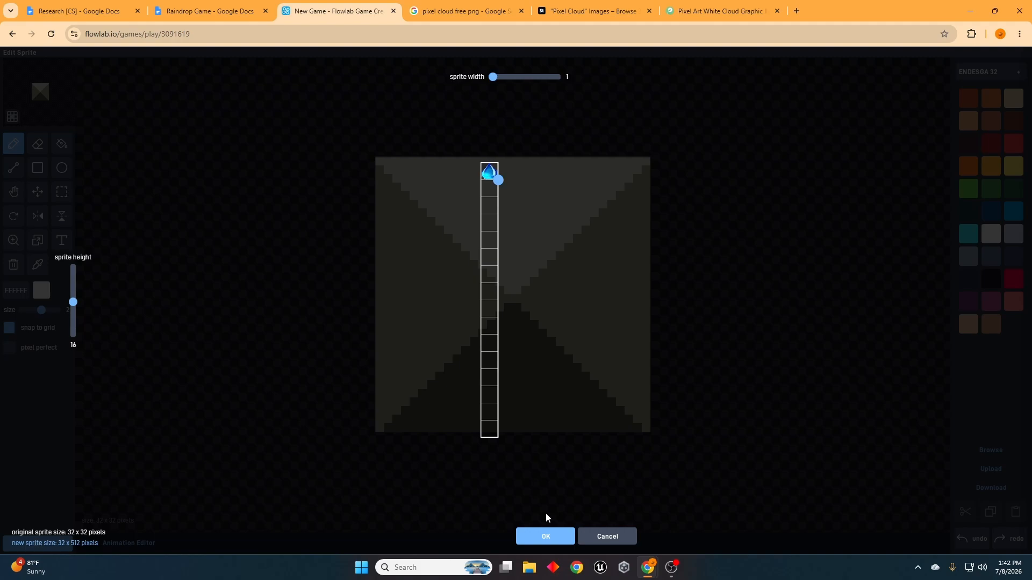
left_click(546, 536)
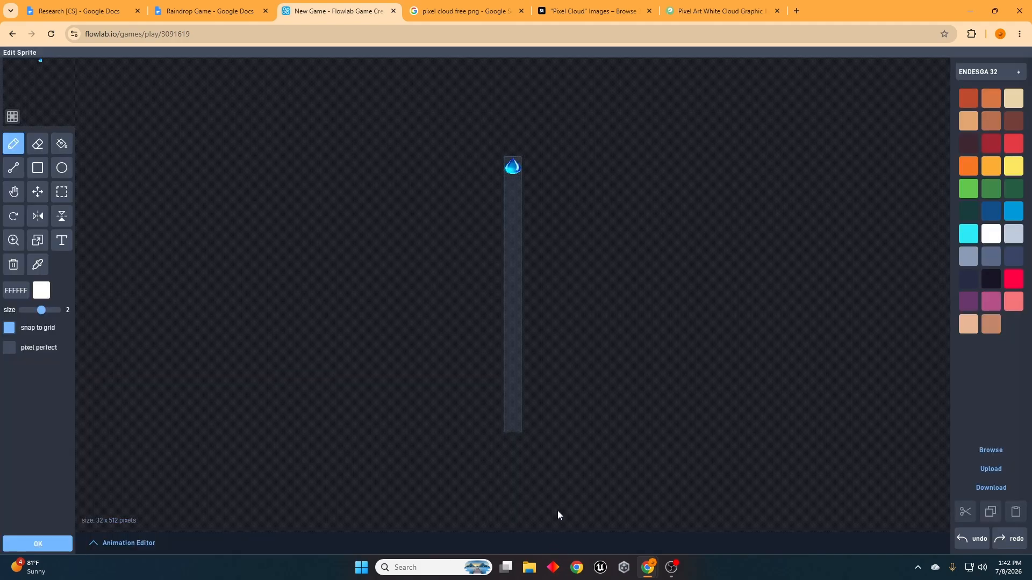
left_click(51, 548)
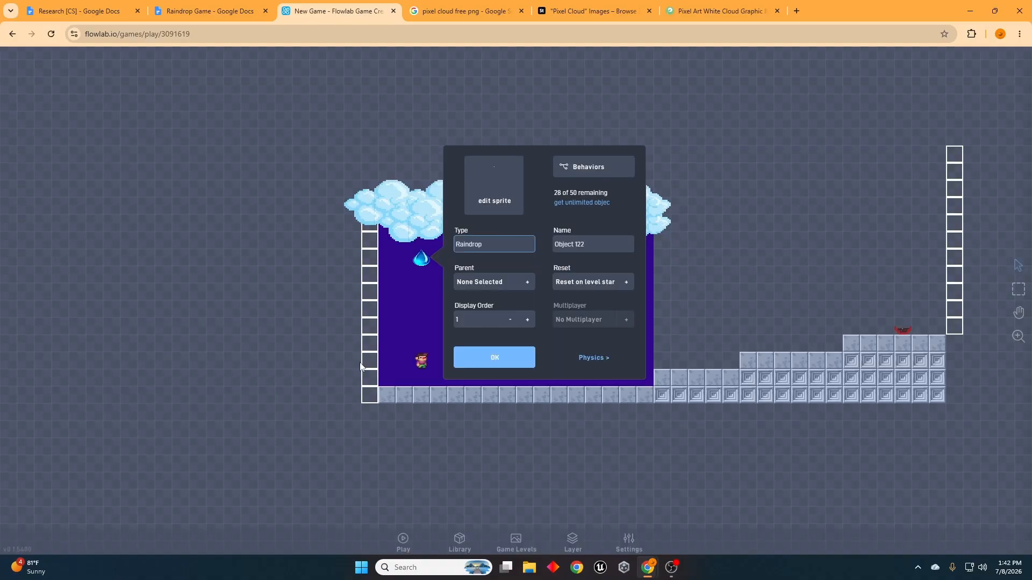
Confirm the raindrop's properties and move the raindrop one grid cell to the right below the clouds.
left_click(497, 358)
mouse_move(424, 259)
left_mouse_down()
mouse_move(453, 271)
mouse_move(408, 259)
mouse_move(442, 260)
left_mouse_up()
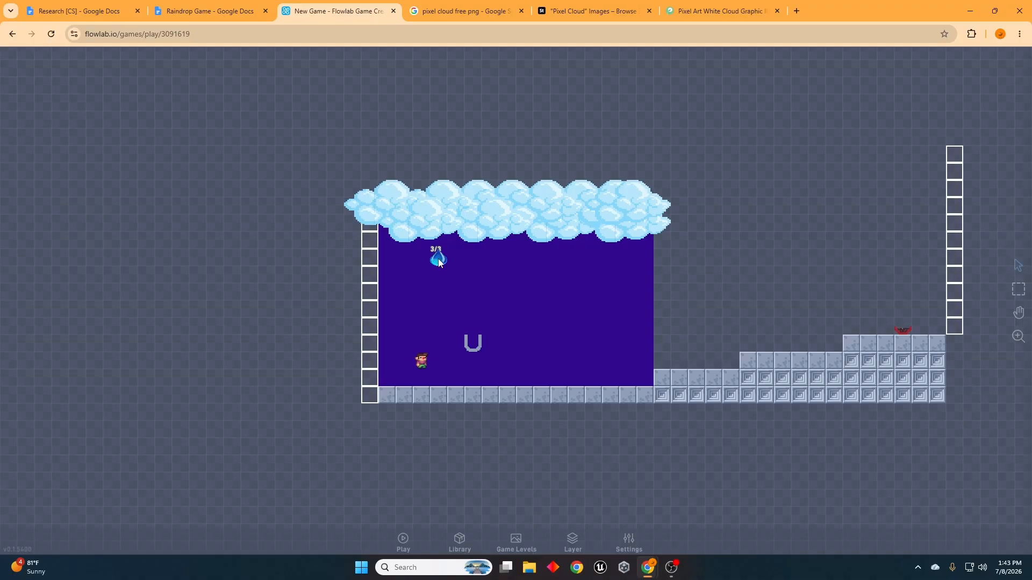
Set the raindrop's physics to movable and affected by gravity, not solid, with collisions enabled.
left_click(443, 261)
left_click(456, 241)
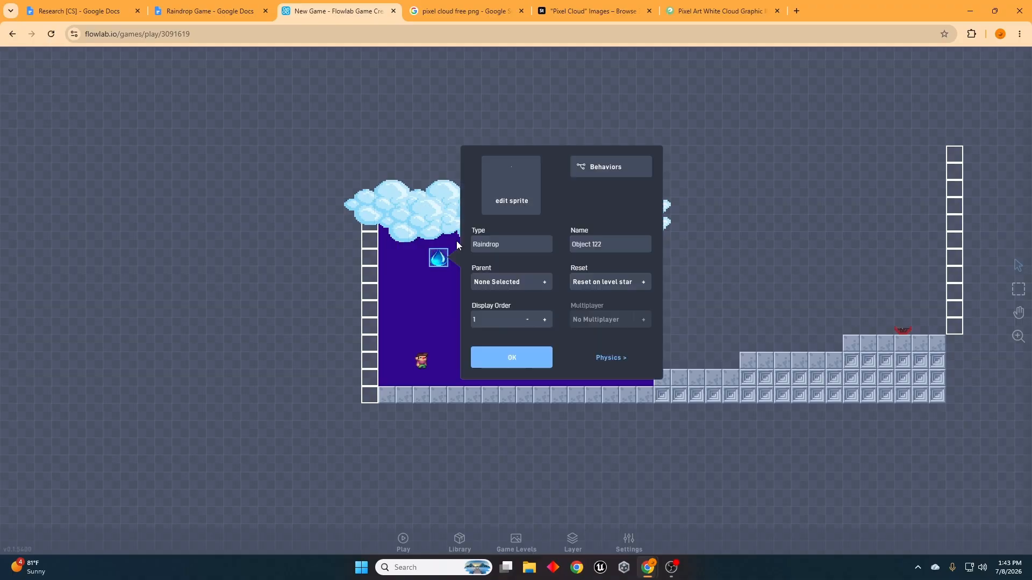
left_click(597, 167)
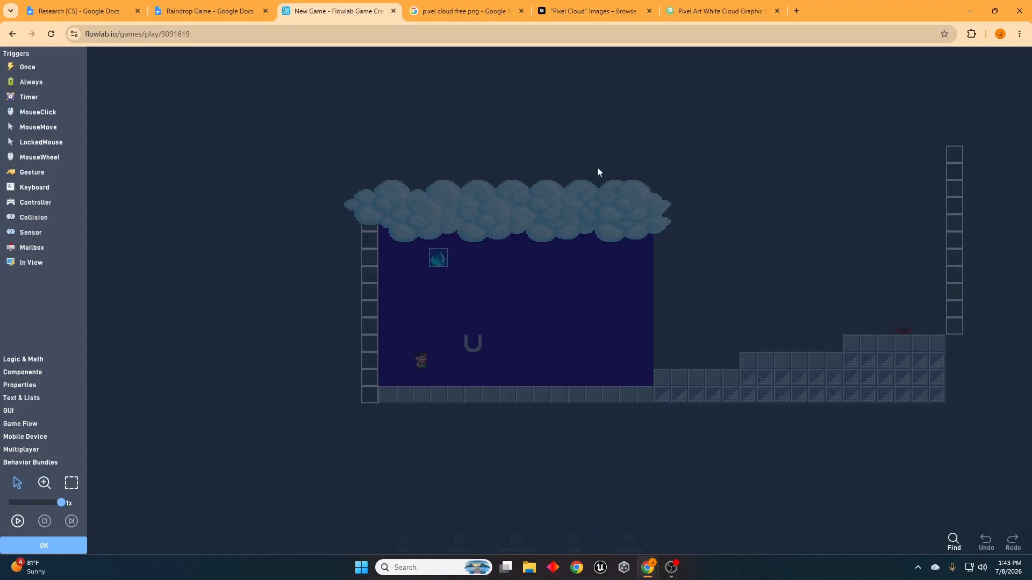
left_click(60, 540)
left_click(603, 358)
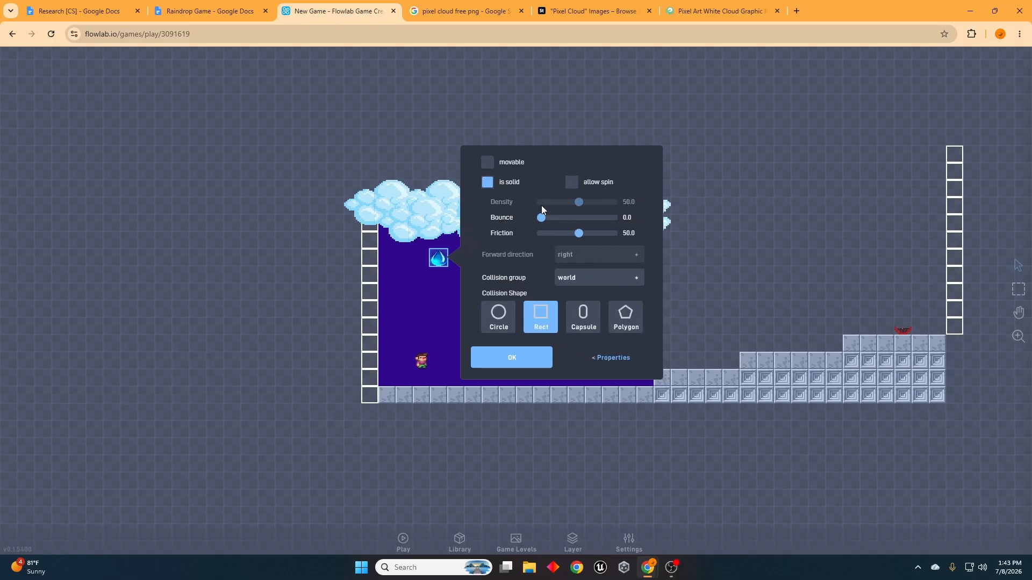
left_click(488, 162)
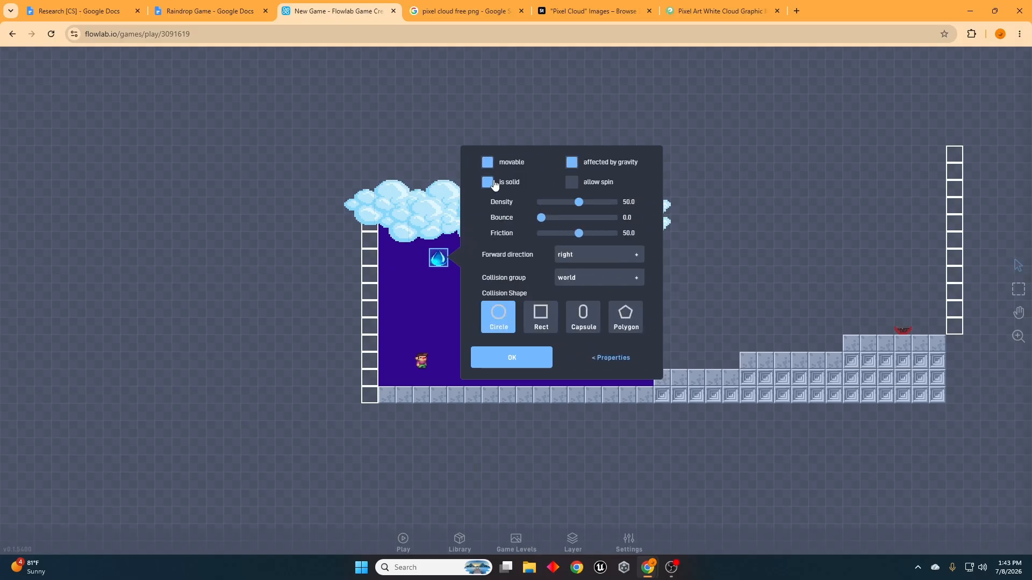
left_click(487, 183)
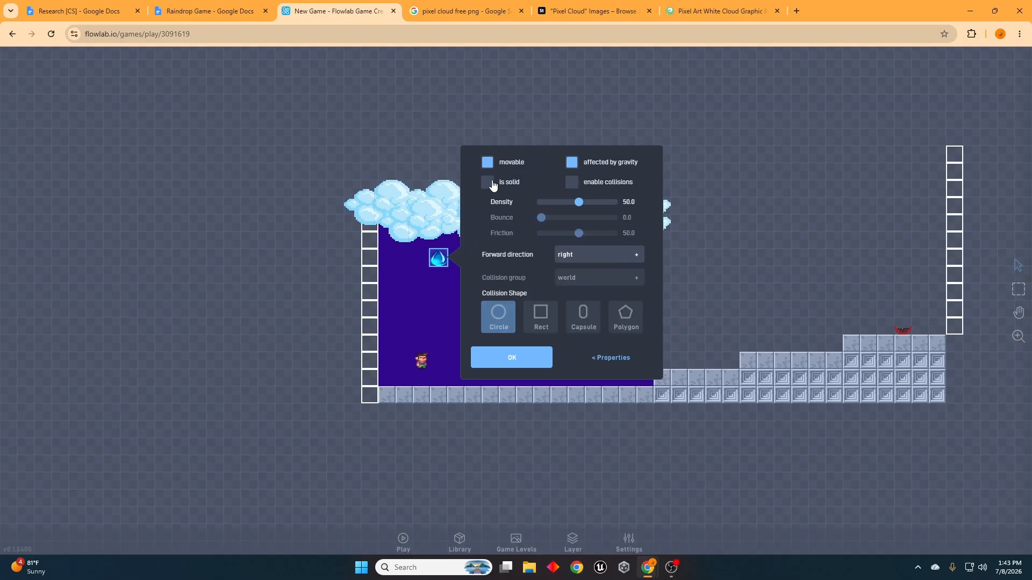
left_click(572, 182)
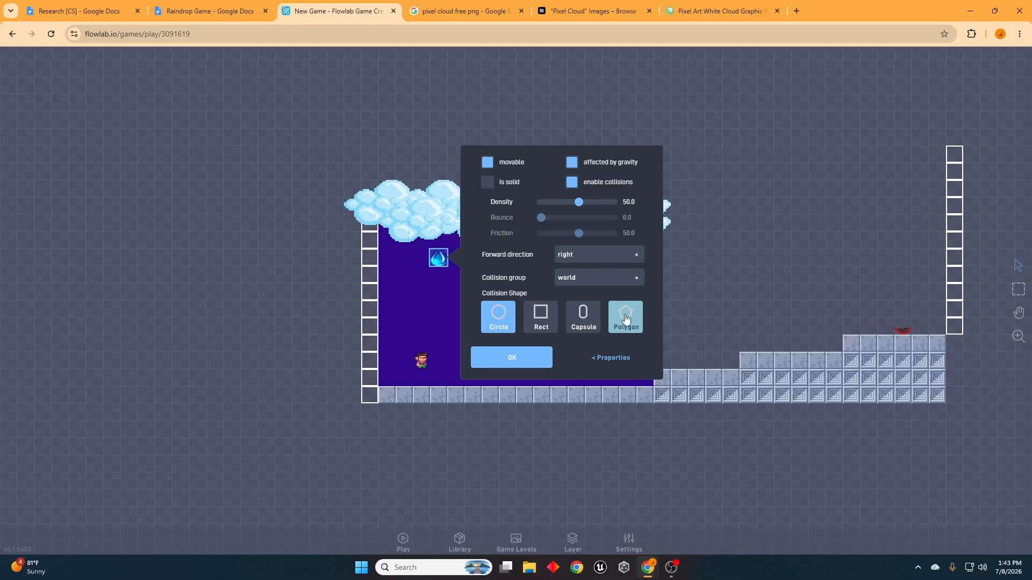
Accept the raindrop's circle collision shape at scale 1.00, confirm its physics settings, and run the game to test it.
left_click(498, 320)
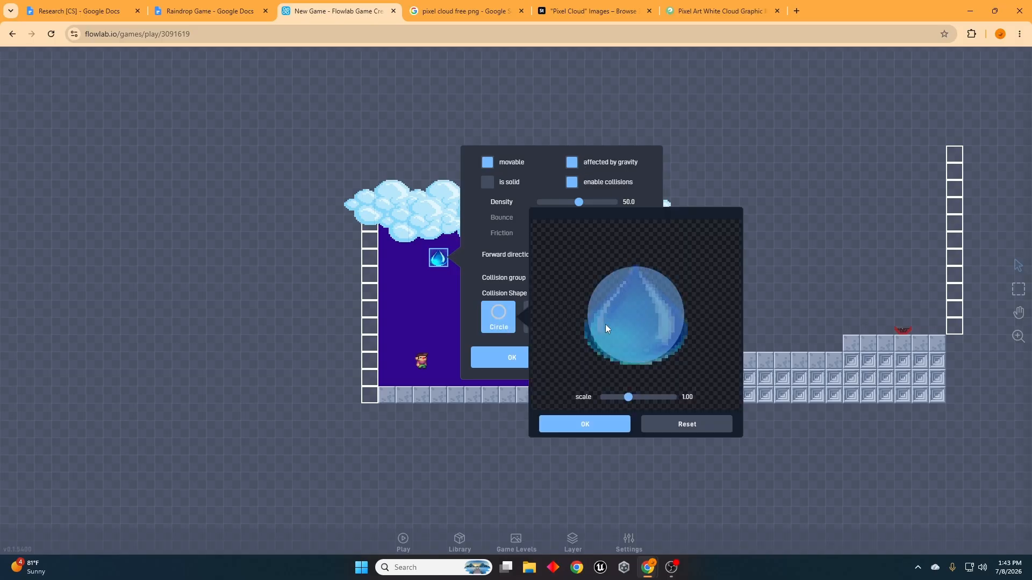
left_click(618, 423)
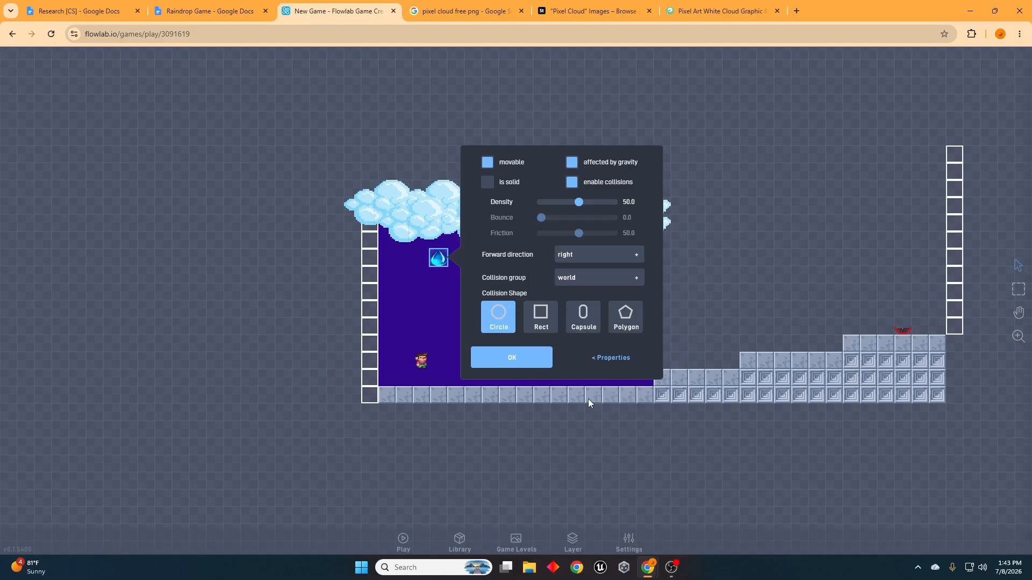
left_click(540, 354)
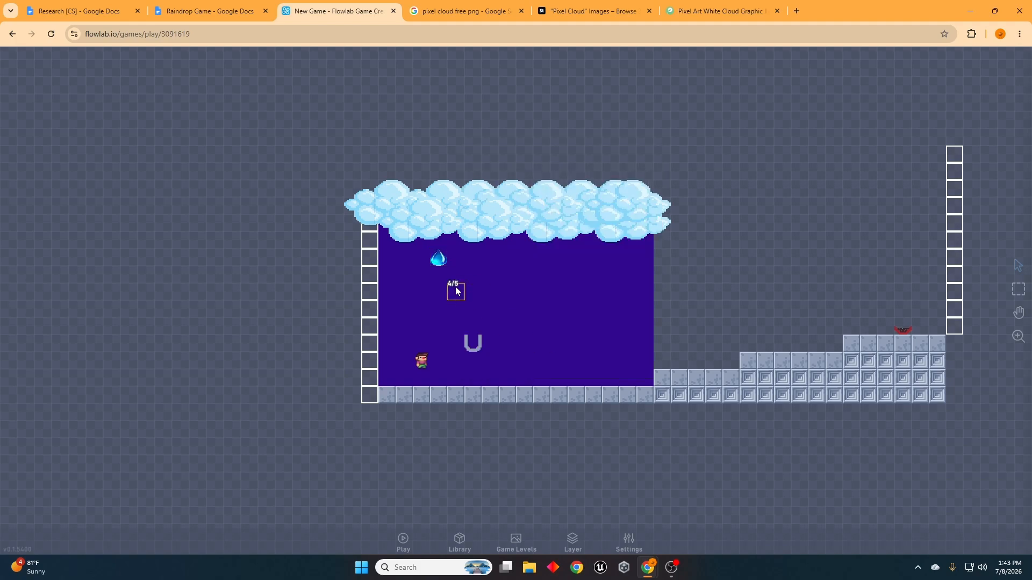
left_click(404, 542)
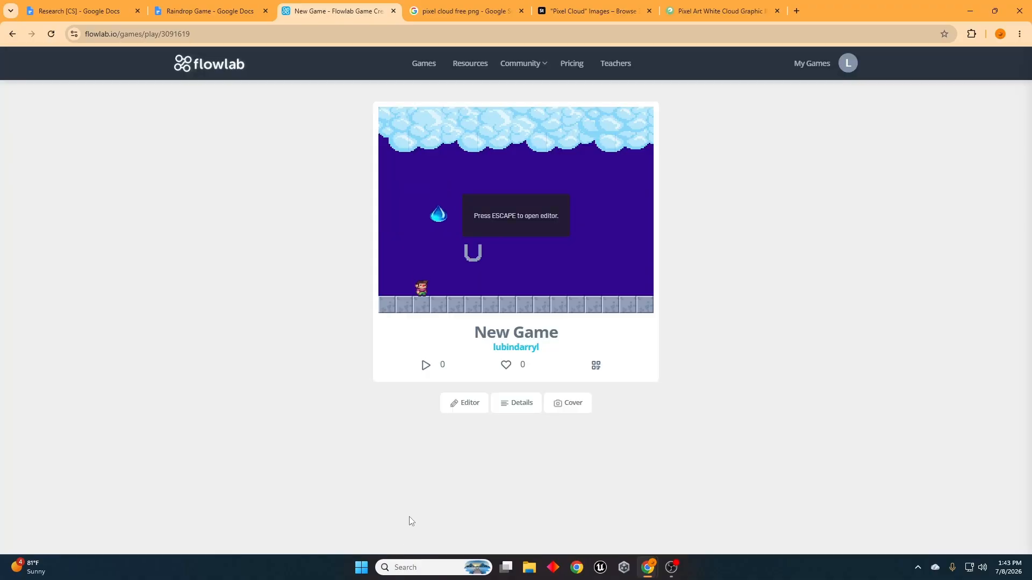